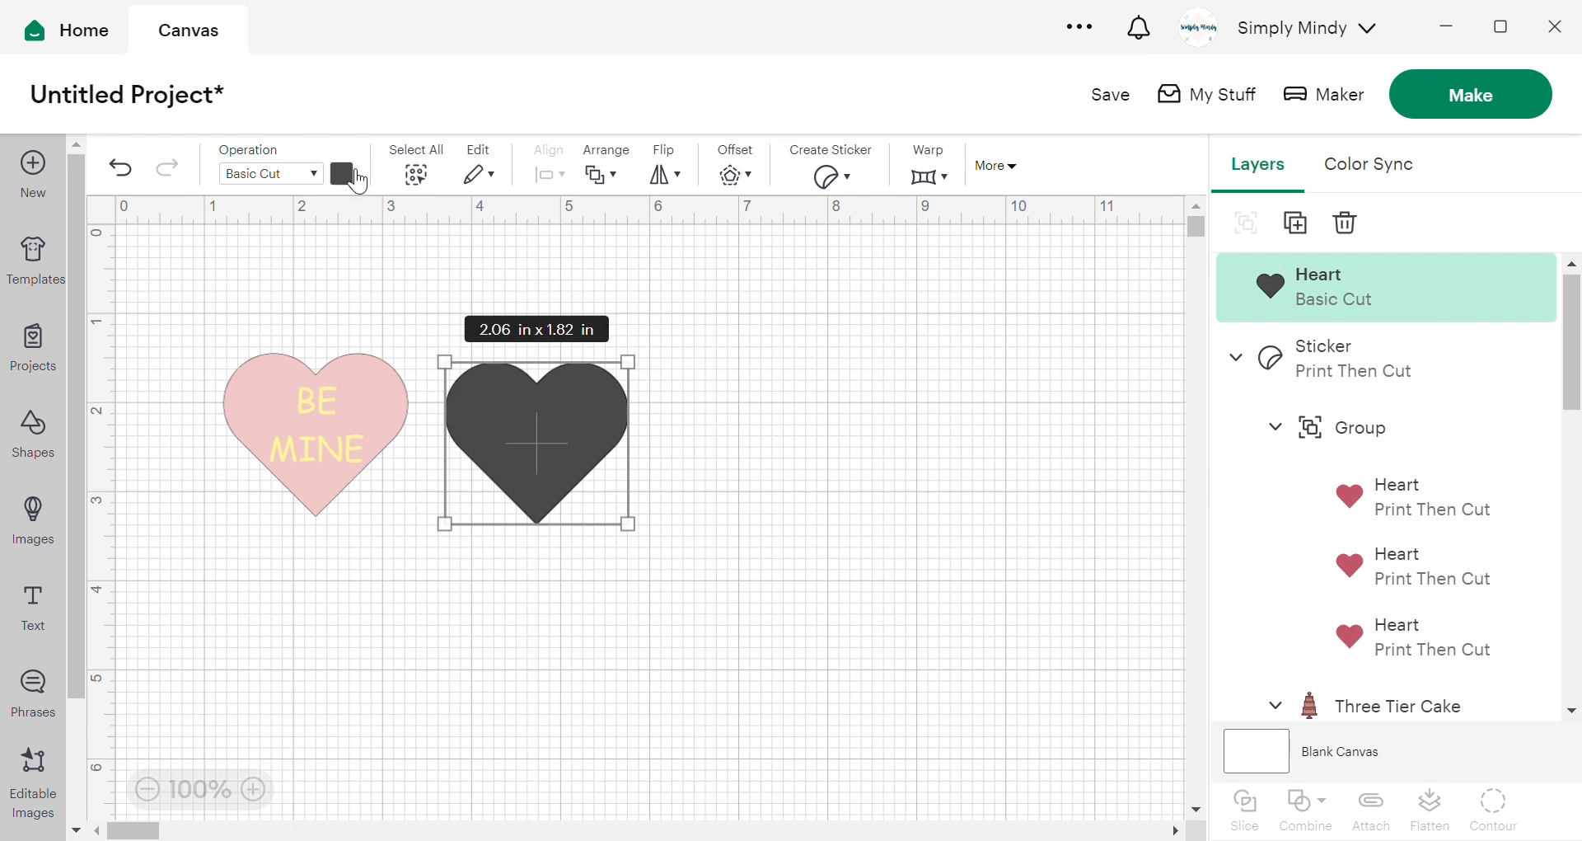
- Recolor the dark gray heart light purple
left_click(342, 174)
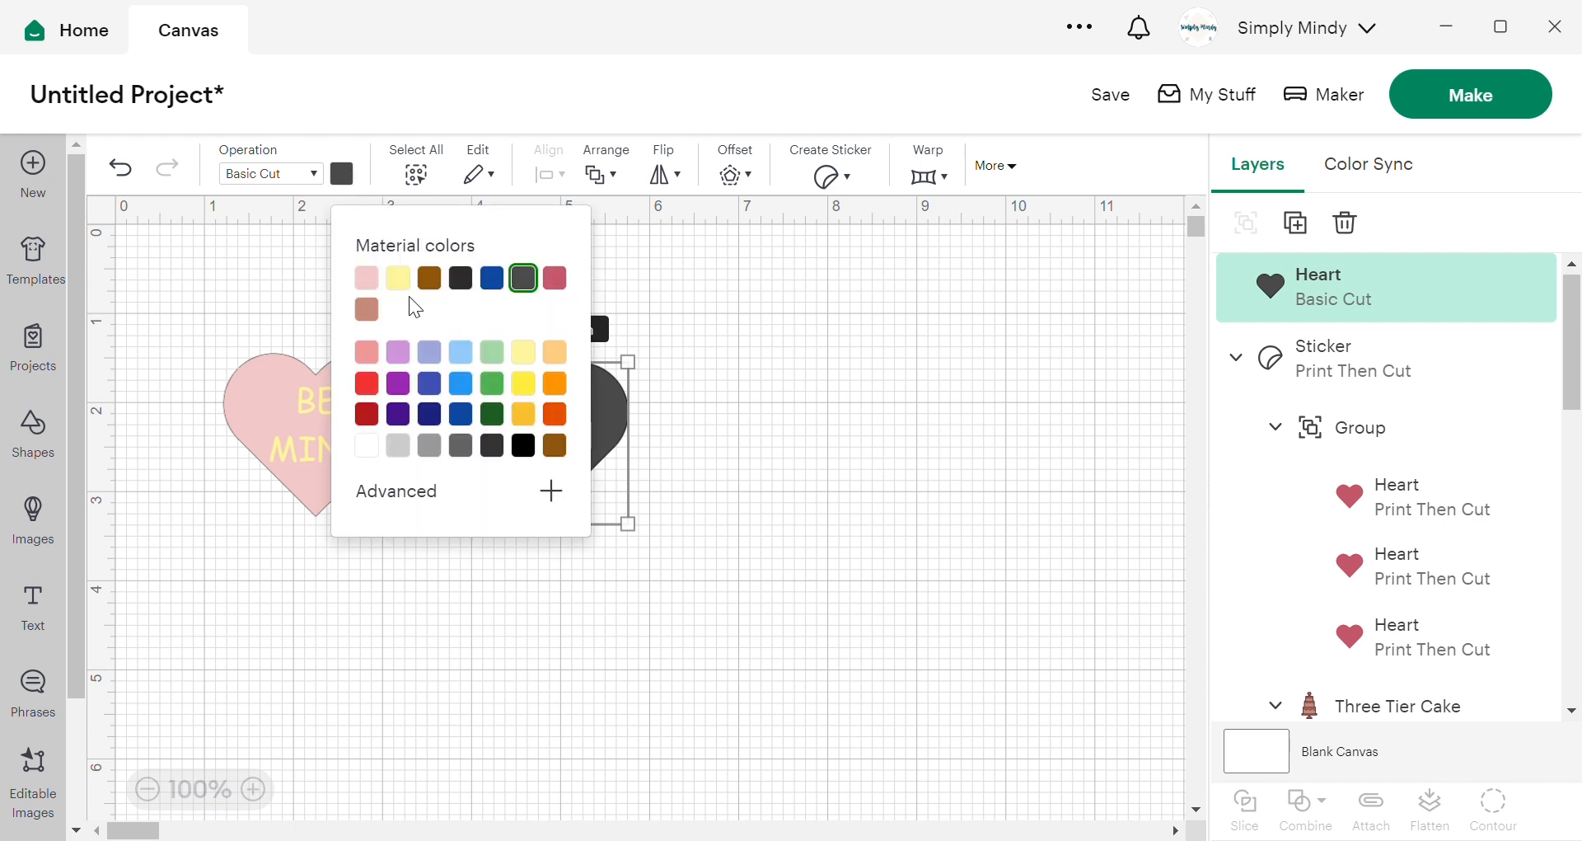
left_click(398, 352)
left_click(696, 370)
- Add a text object and move it to the right of the purple heart
left_click(34, 616)
left_click(321, 406)
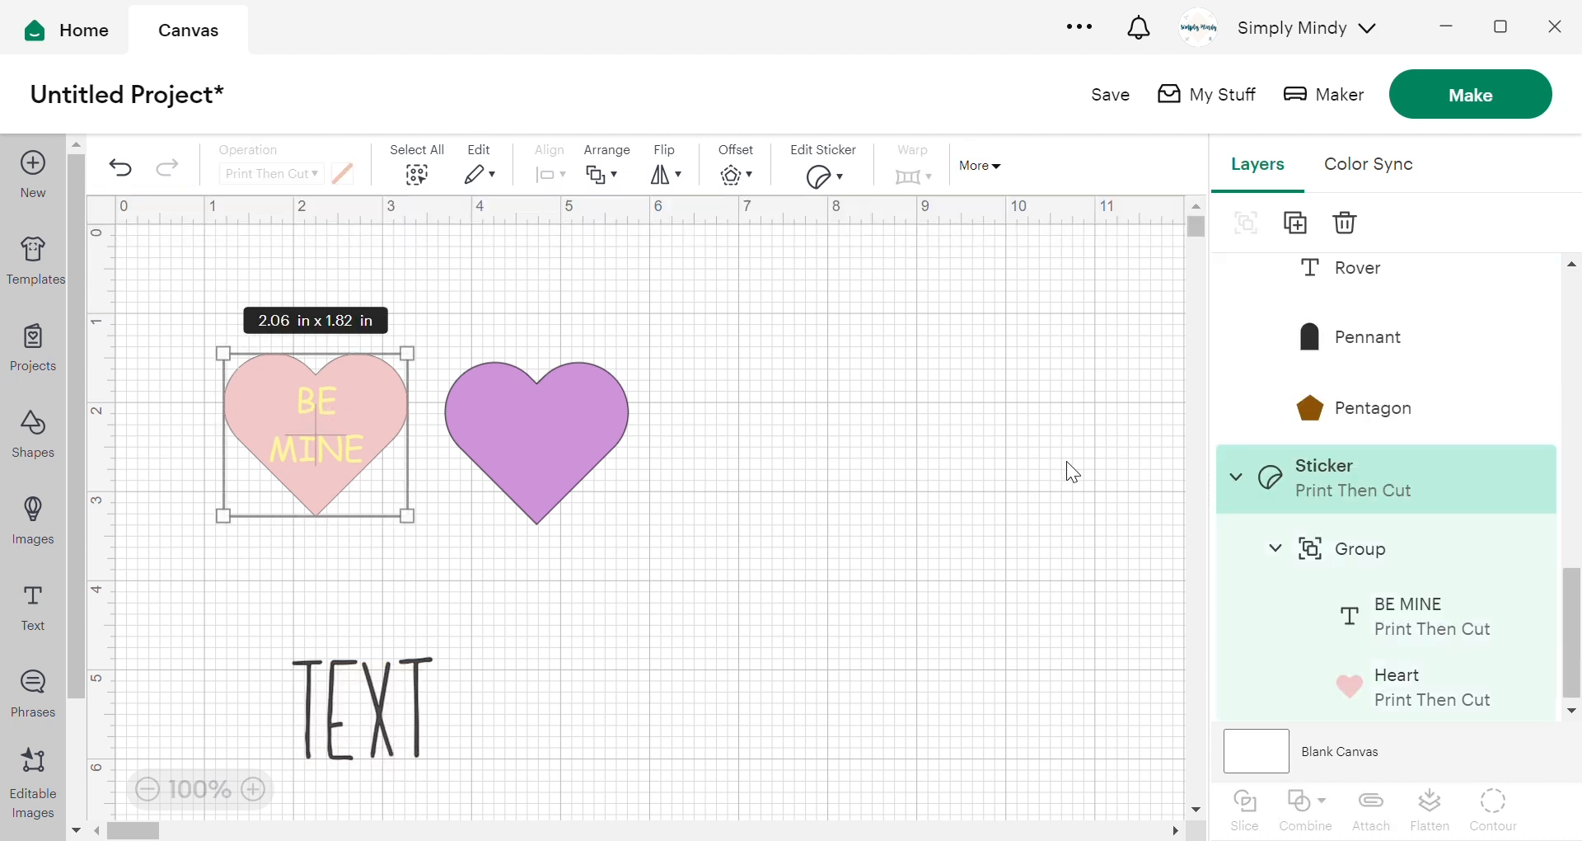
left_click(362, 707)
left_click_drag(363, 707, 738, 496)
- Search the system fonts for "comic" and set the text's font to Comic Sans MS
left_click(140, 236)
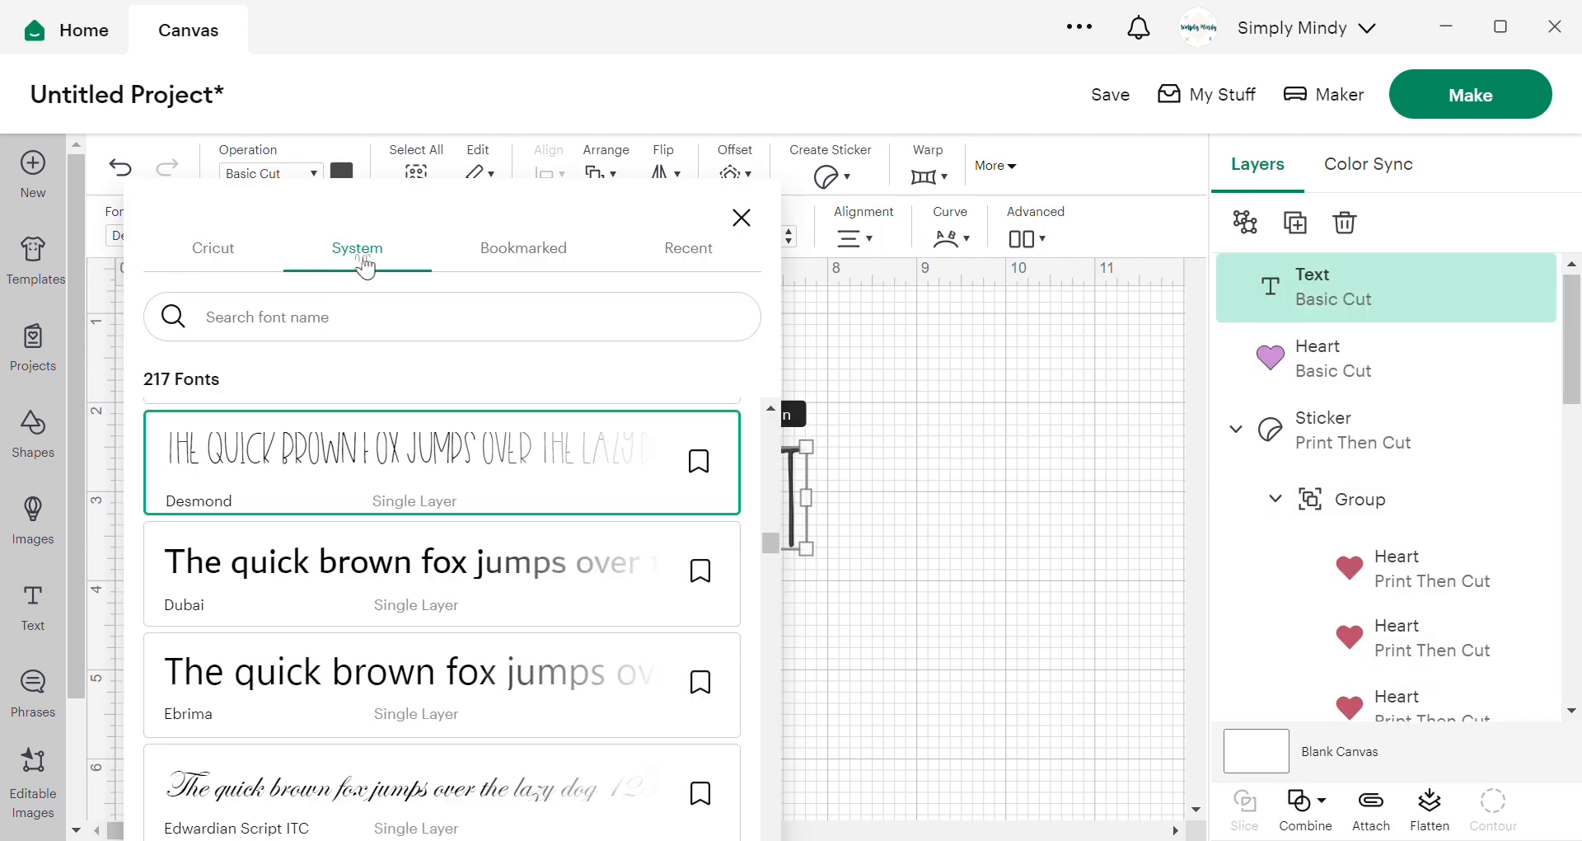
left_click(280, 334)
type("cim")
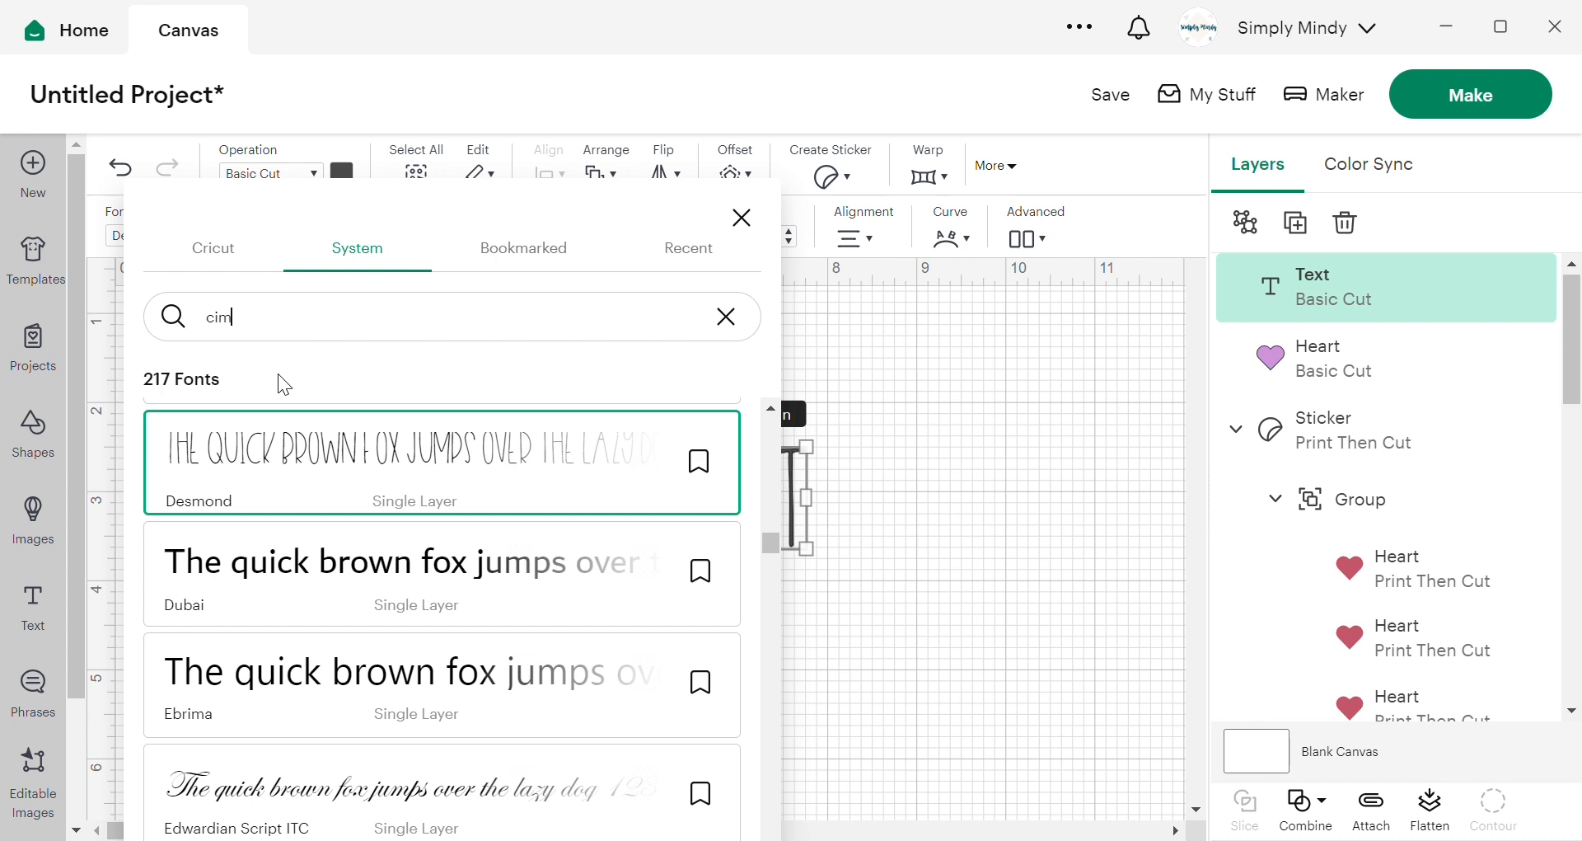
key("BackSpace")
key("BackSpace")
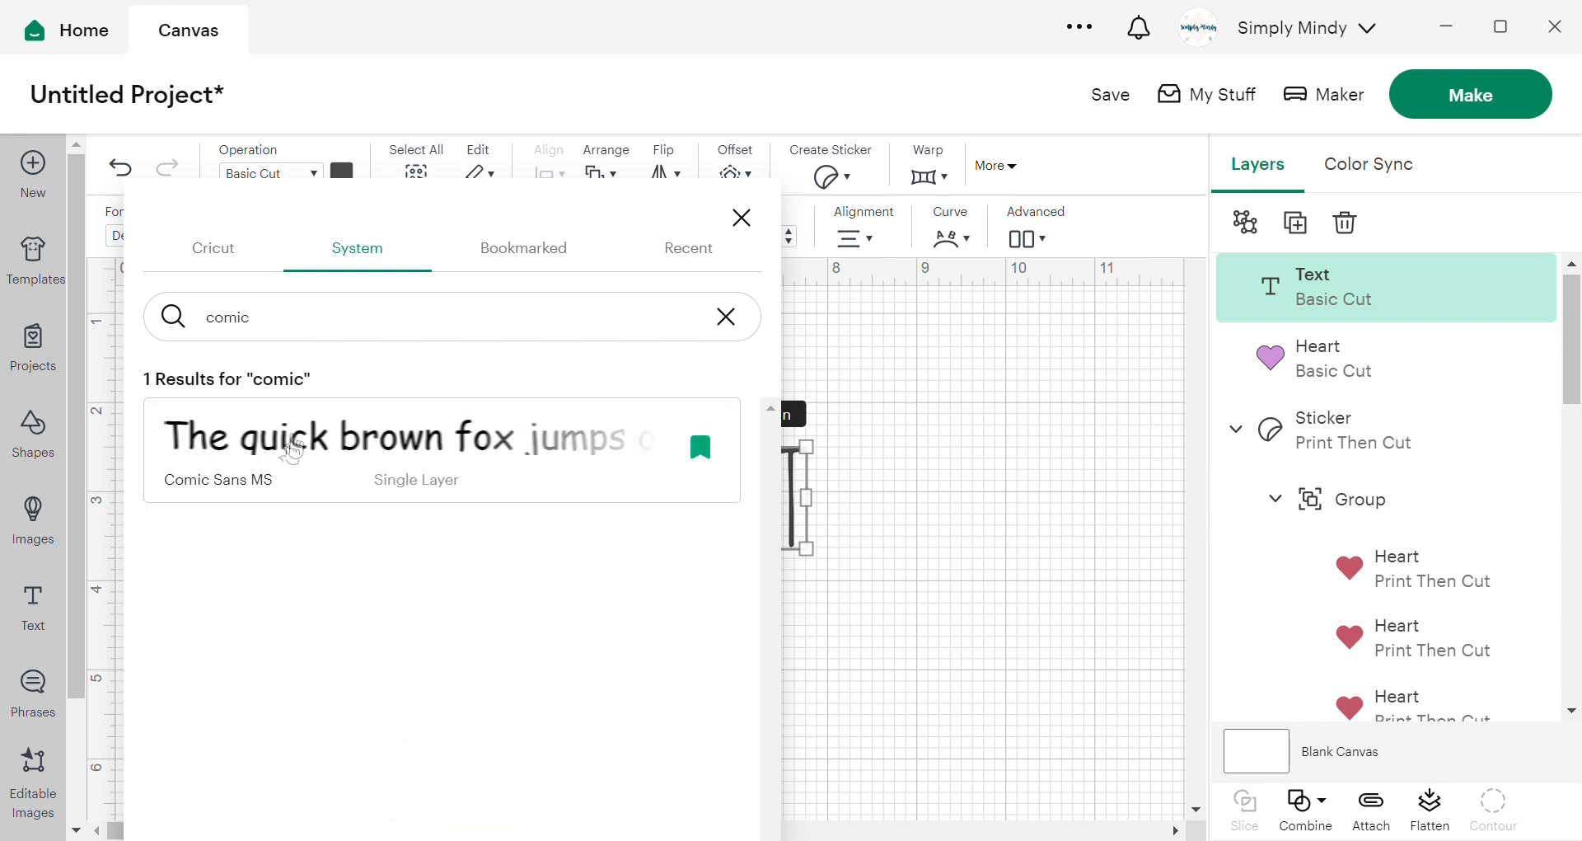
left_click(272, 474)
- Scale the text down to about 3.39 x 2.11 in and replace its wording with KISS ME on two lines
left_click_drag(1176, 547, 971, 480)
double_click(798, 445)
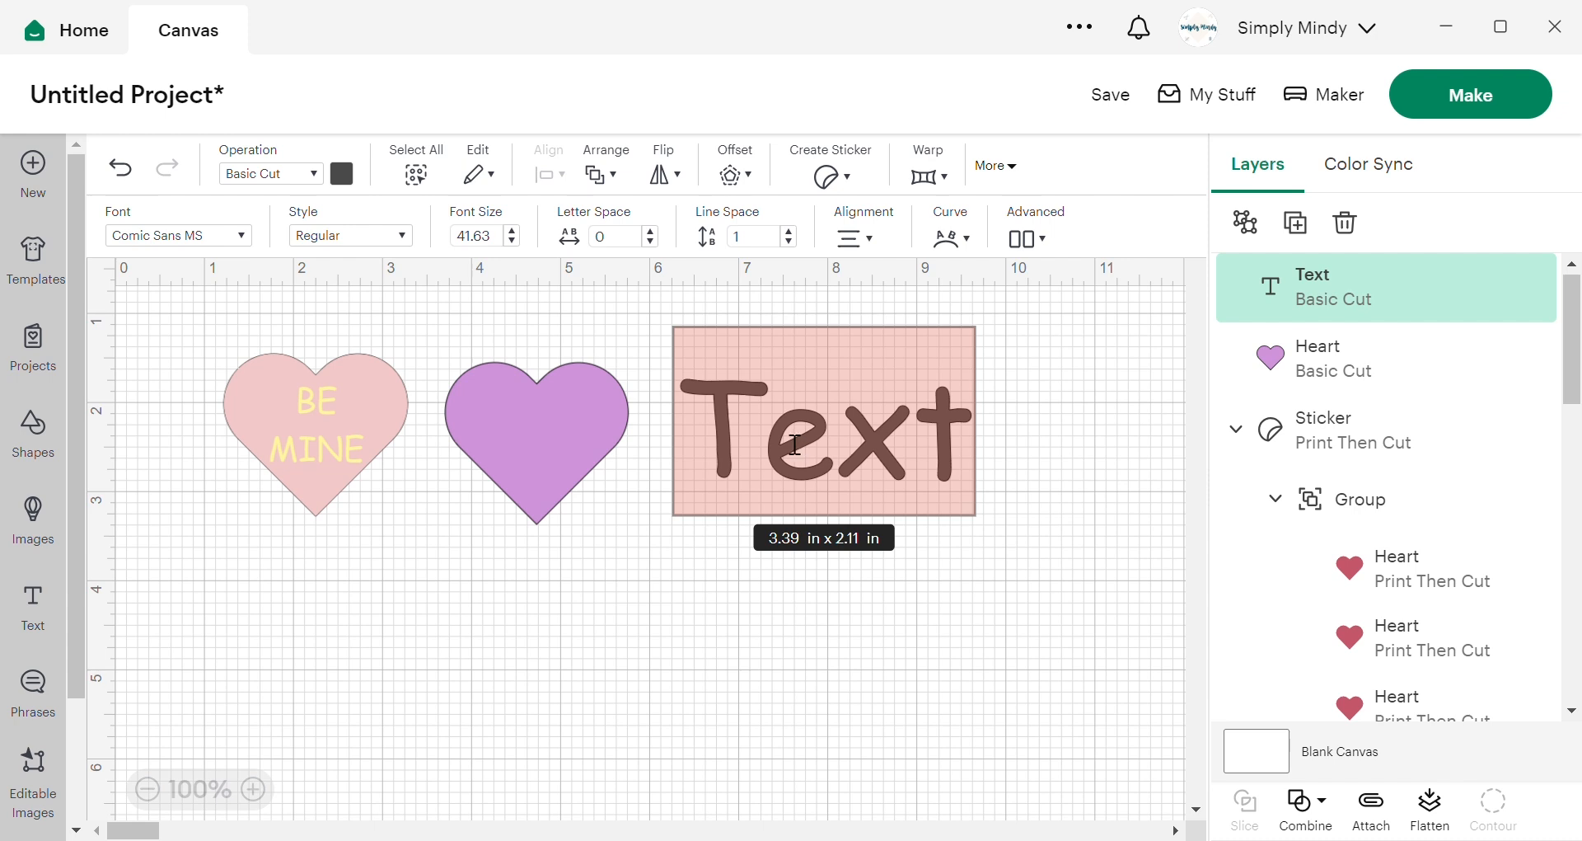
type("KISS")
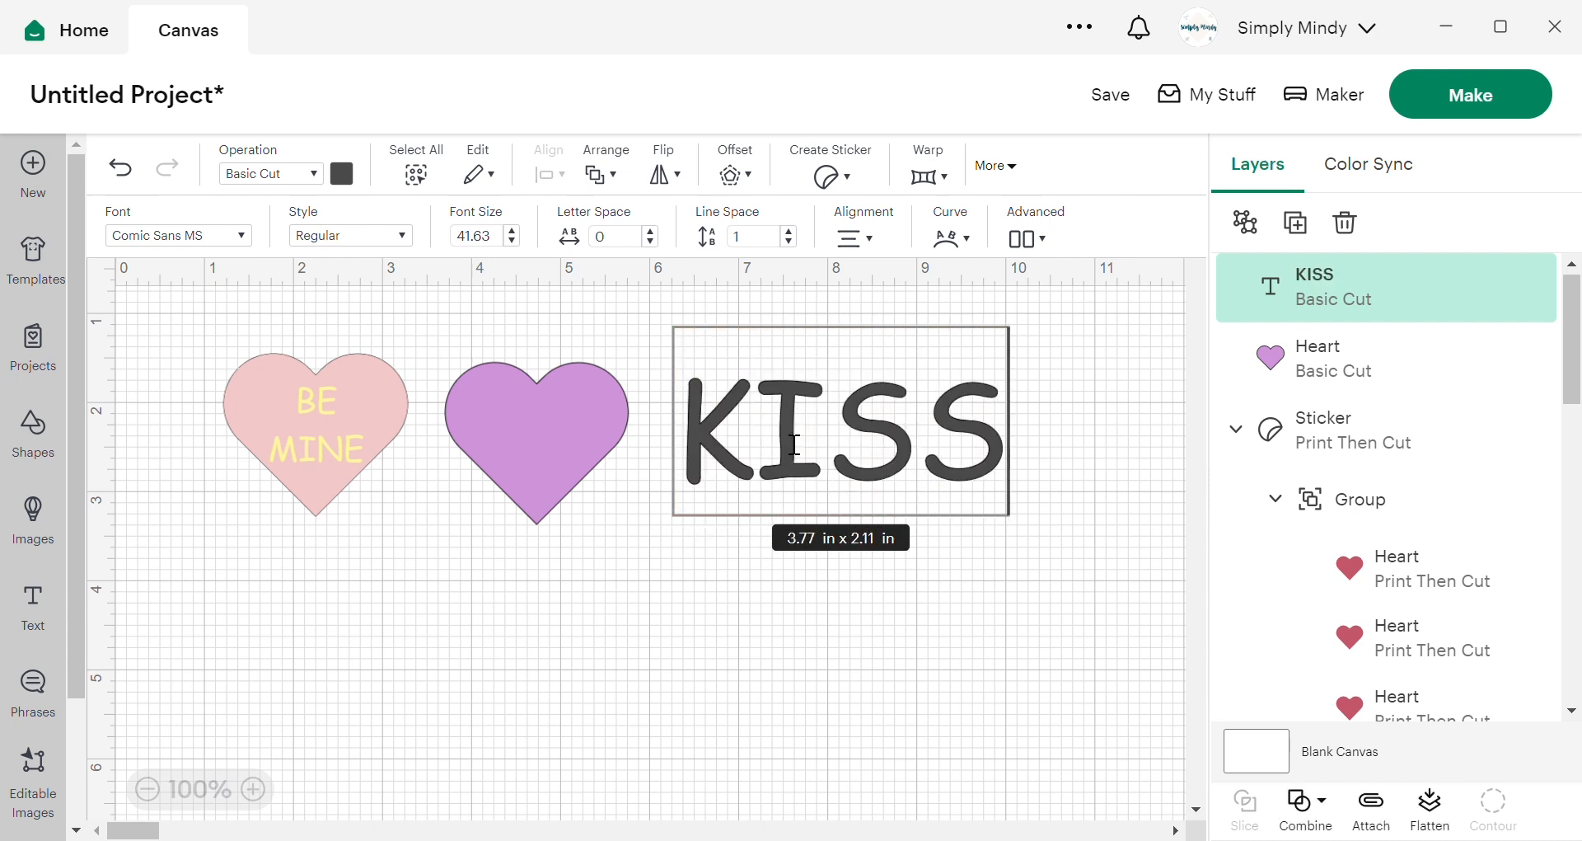
key("Return")
type("ME")
- Fit the KISS ME text inside the purple heart, about 0.85 in wide, and color it light green
left_click(1030, 635)
left_click_drag(1002, 672, 544, 442)
left_click(358, 184)
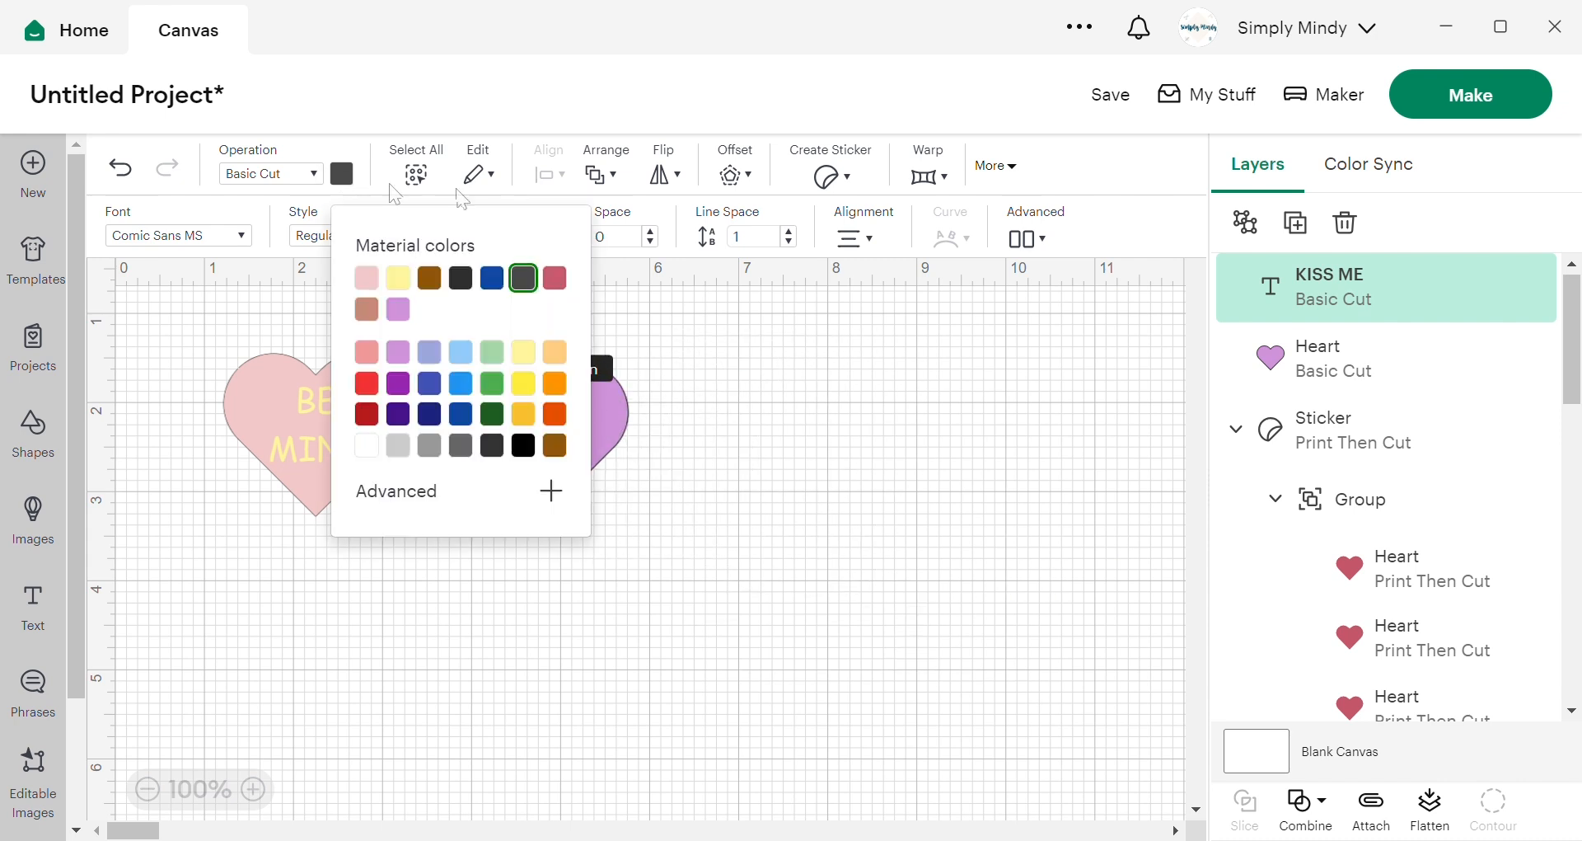
left_click(492, 352)
left_click(768, 384)
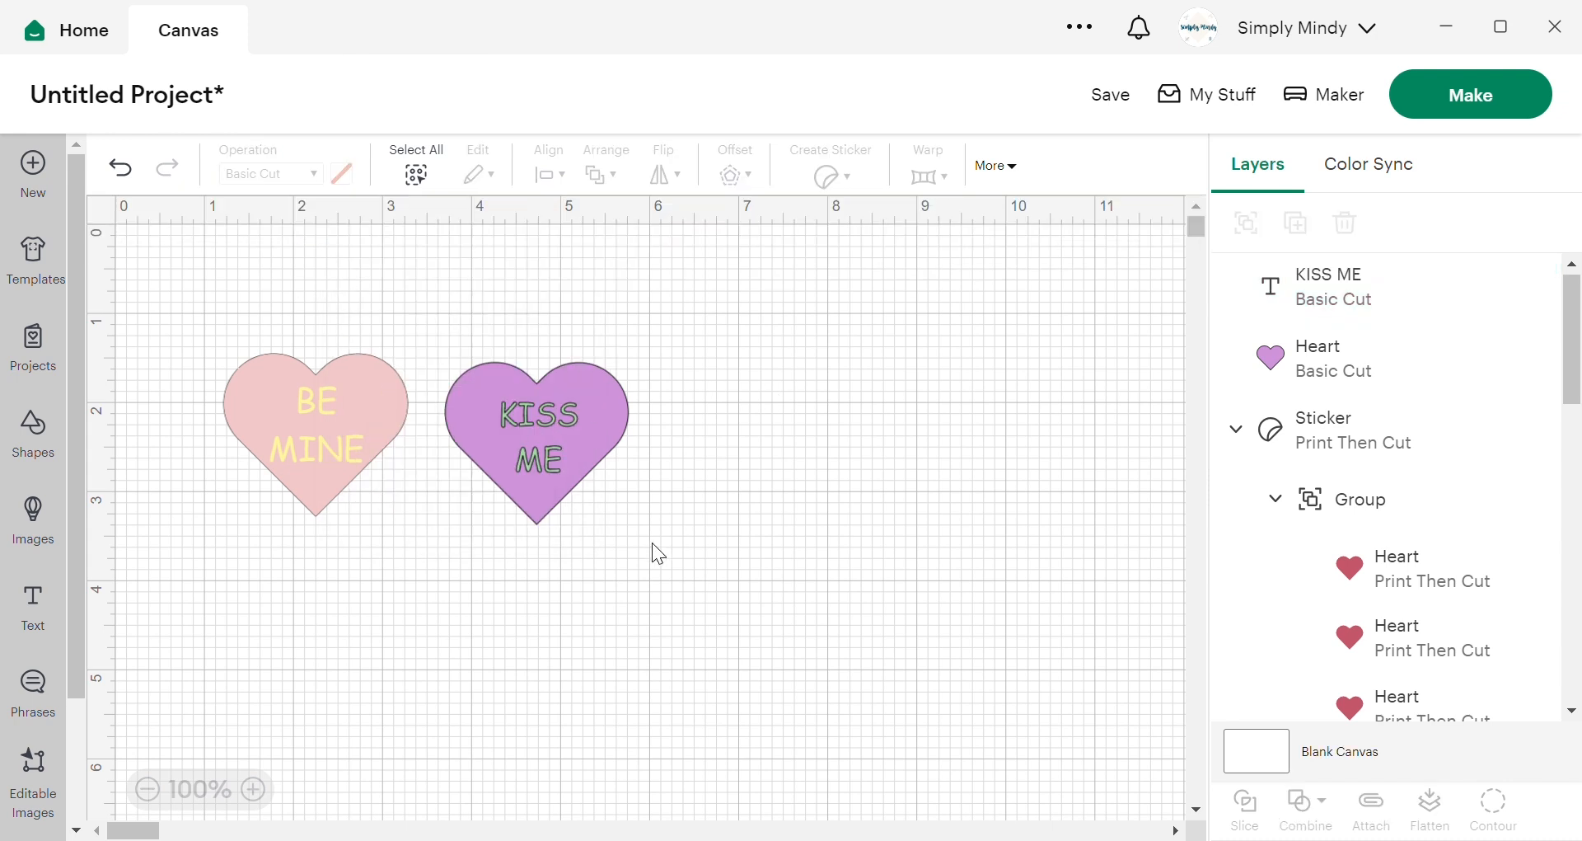
- Select the purple heart together with its KISS ME text and create a Kiss Cut sticker from them
left_click_drag(628, 530, 461, 364)
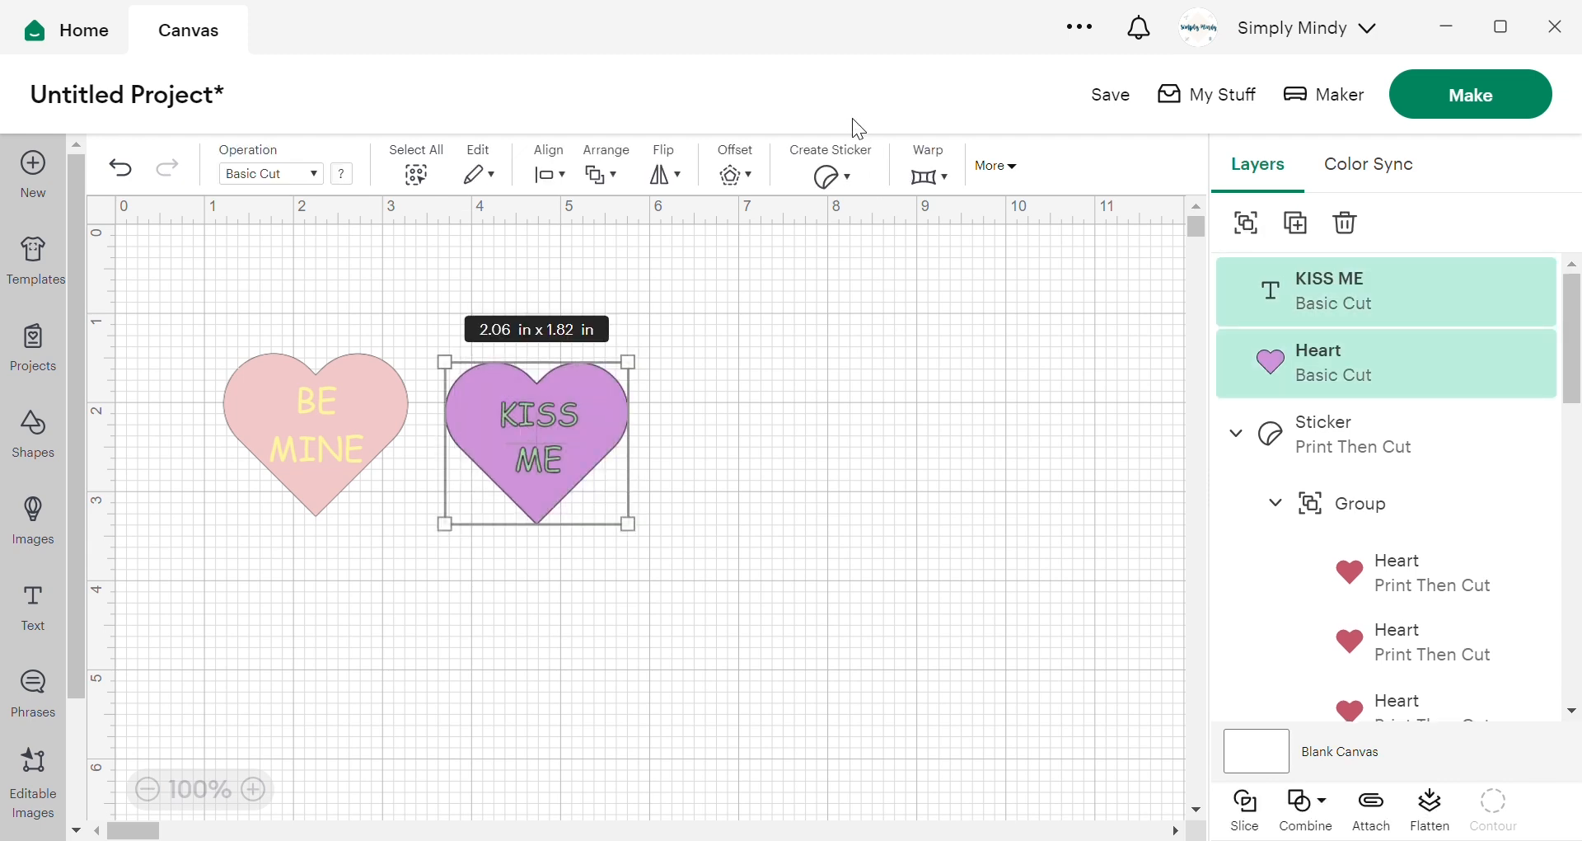
left_click(847, 181)
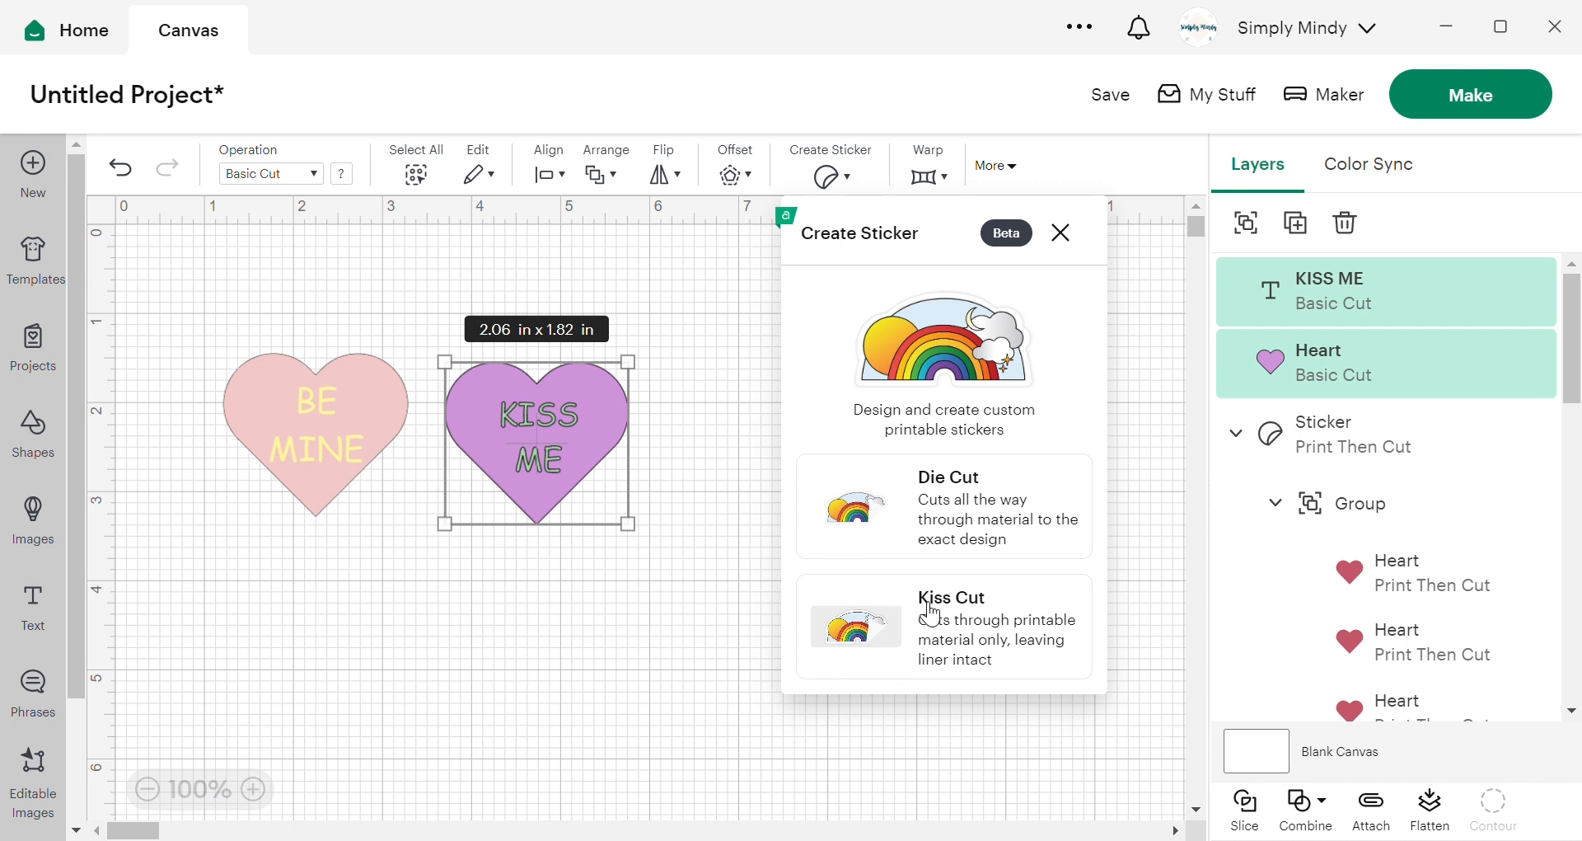
left_click(886, 624)
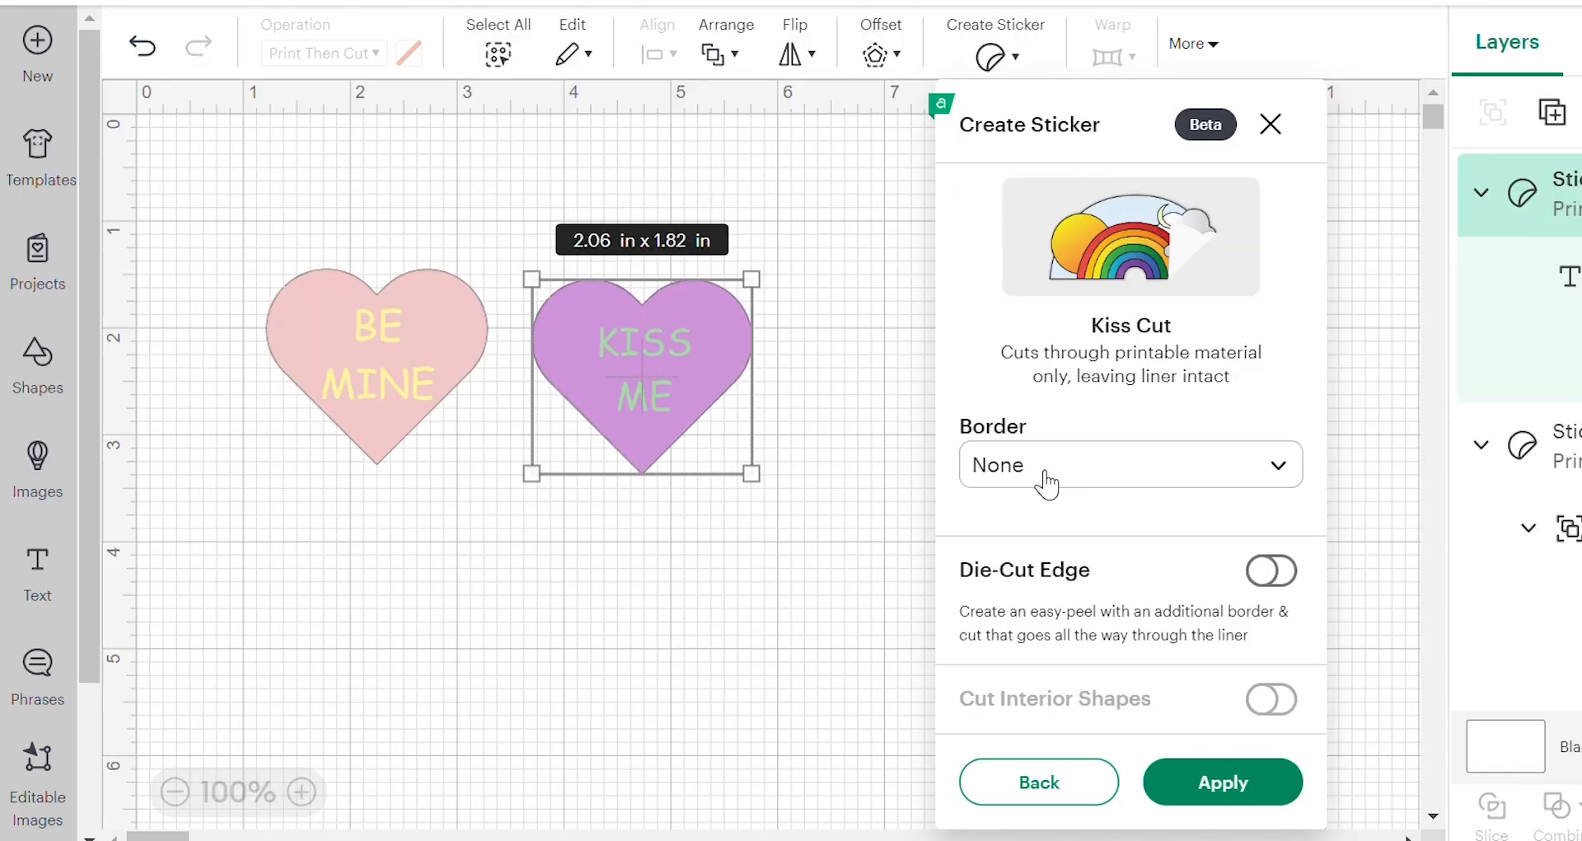
- Try the Thin, Standard, Wide and Custom borders on the KISS ME sticker
left_click(1045, 476)
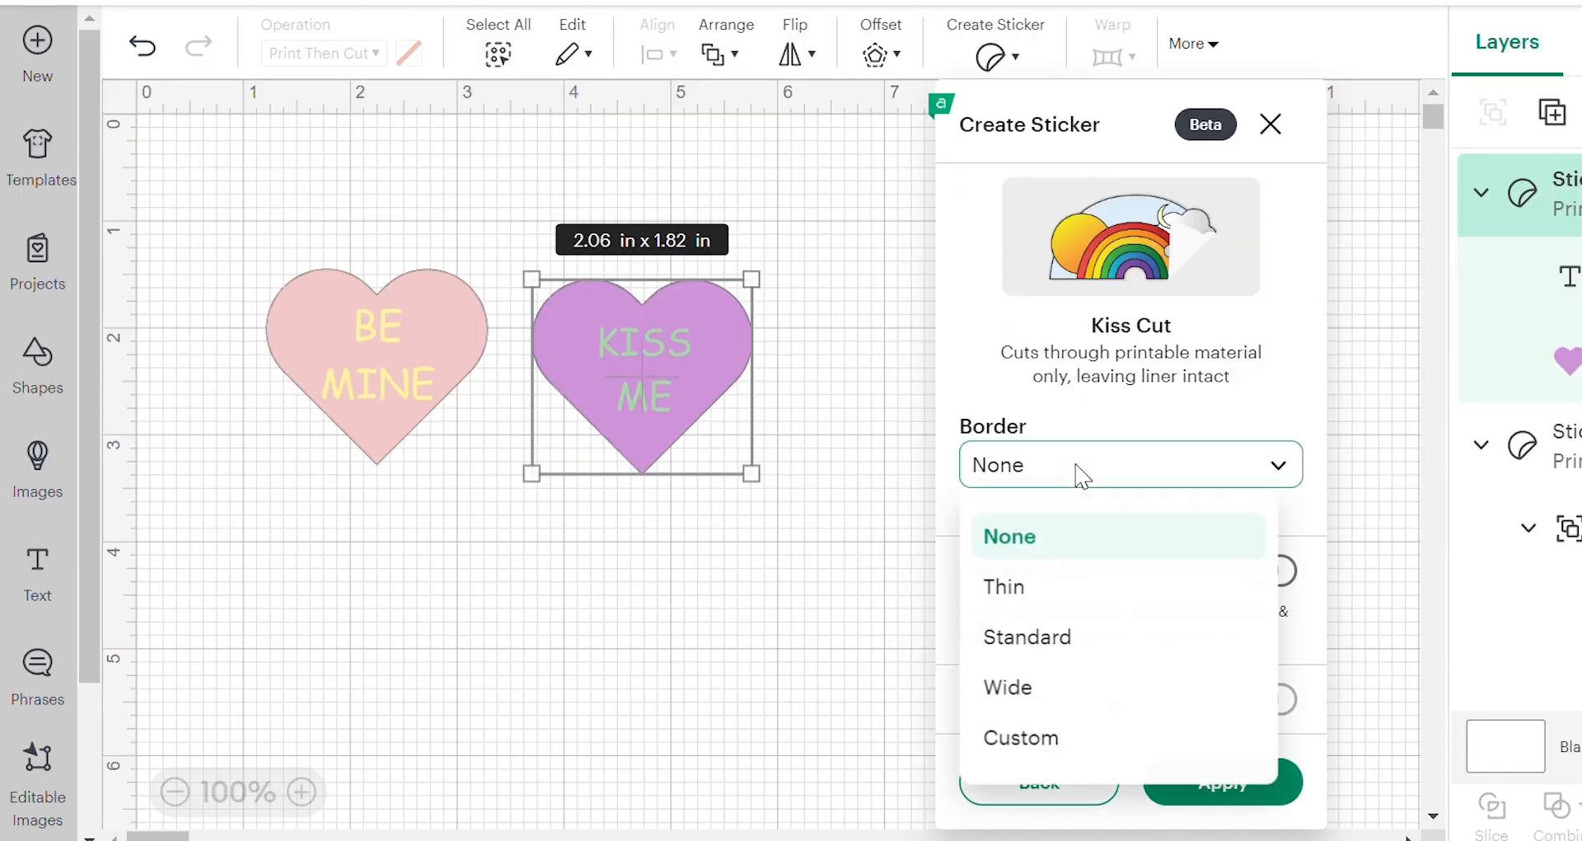
left_click(1044, 588)
left_click(1081, 478)
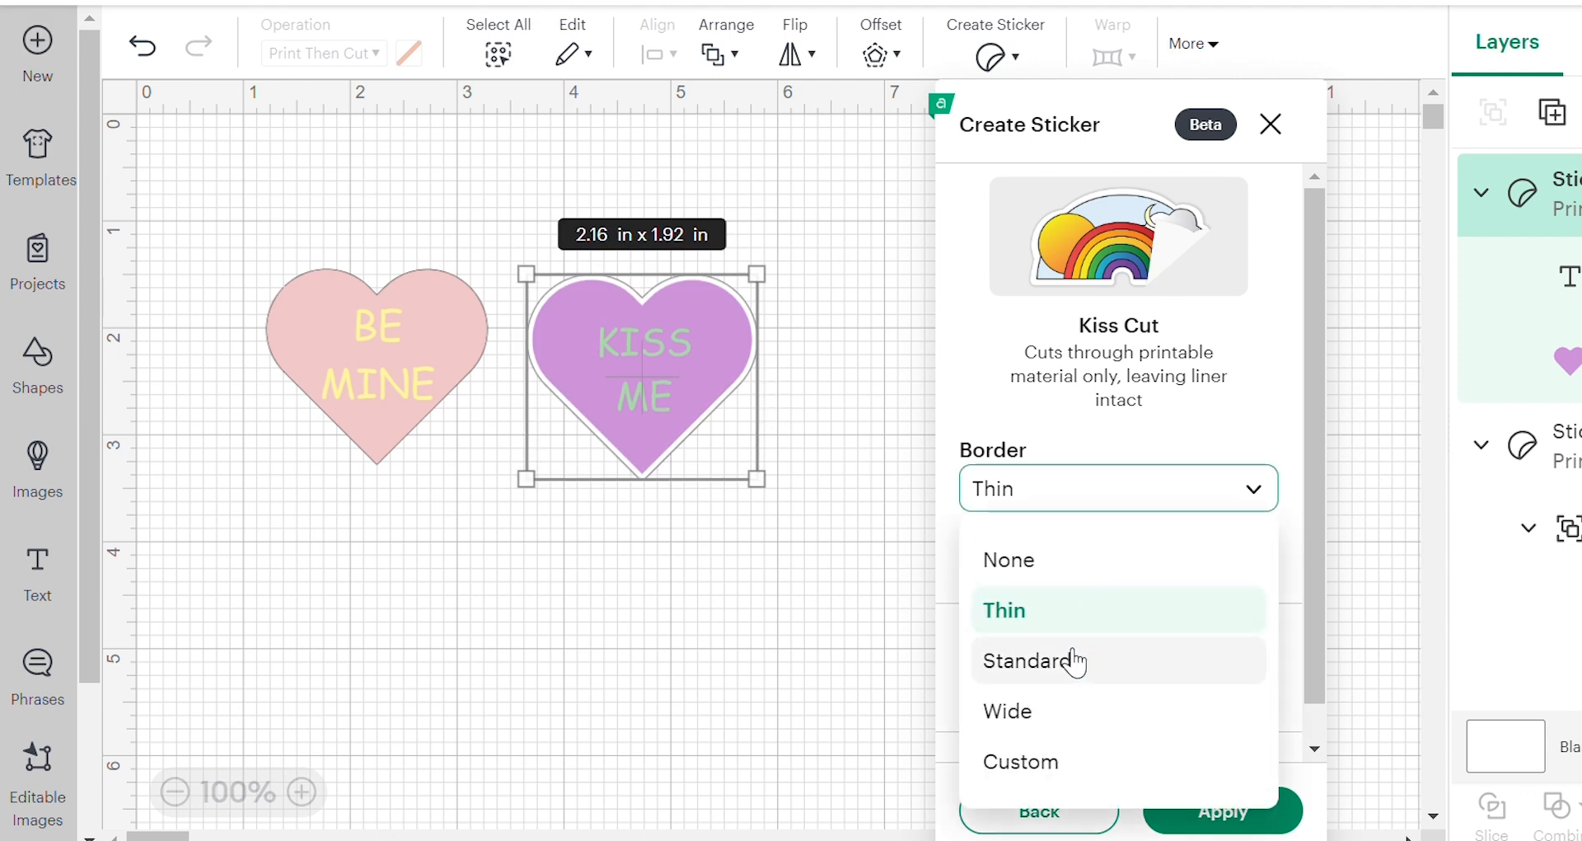
left_click(1065, 660)
left_click(1175, 490)
left_click(1063, 710)
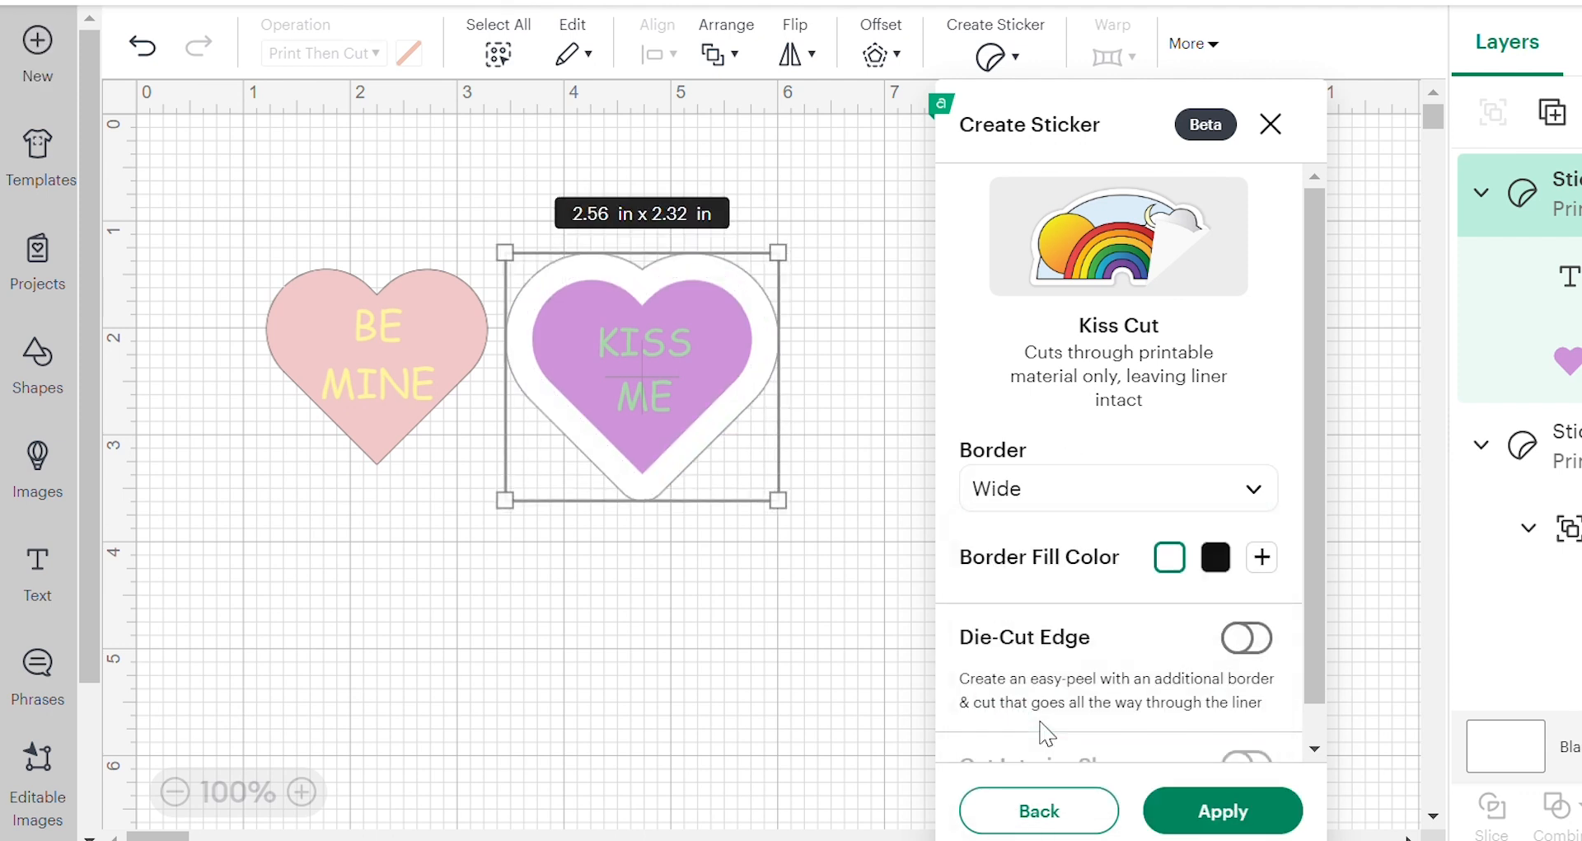
left_click(1137, 491)
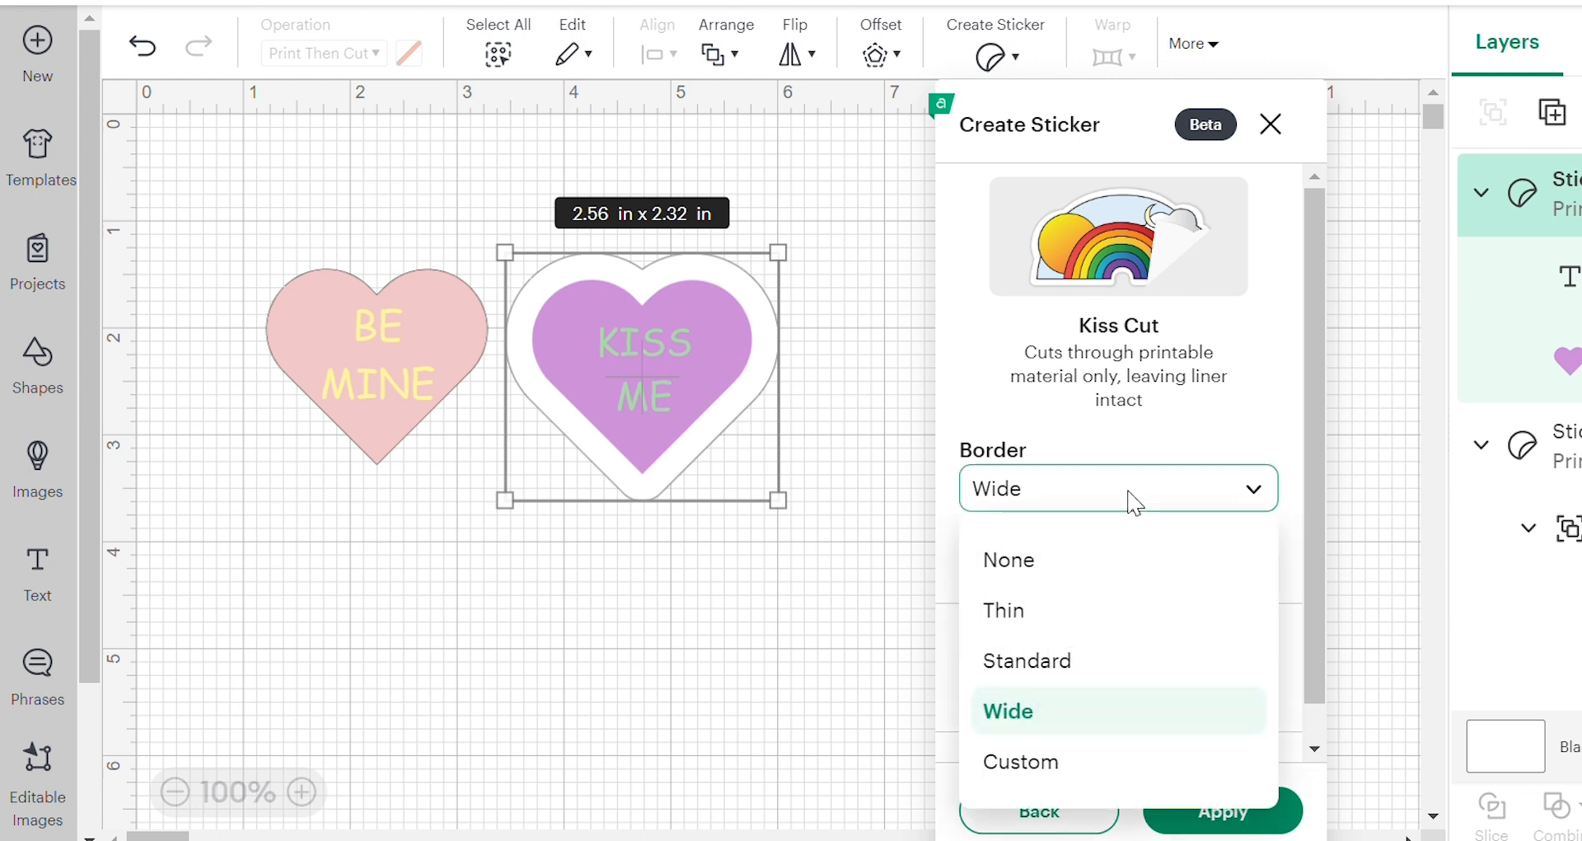
left_click(1063, 758)
left_click_drag(1028, 569, 1064, 560)
left_click(1208, 491)
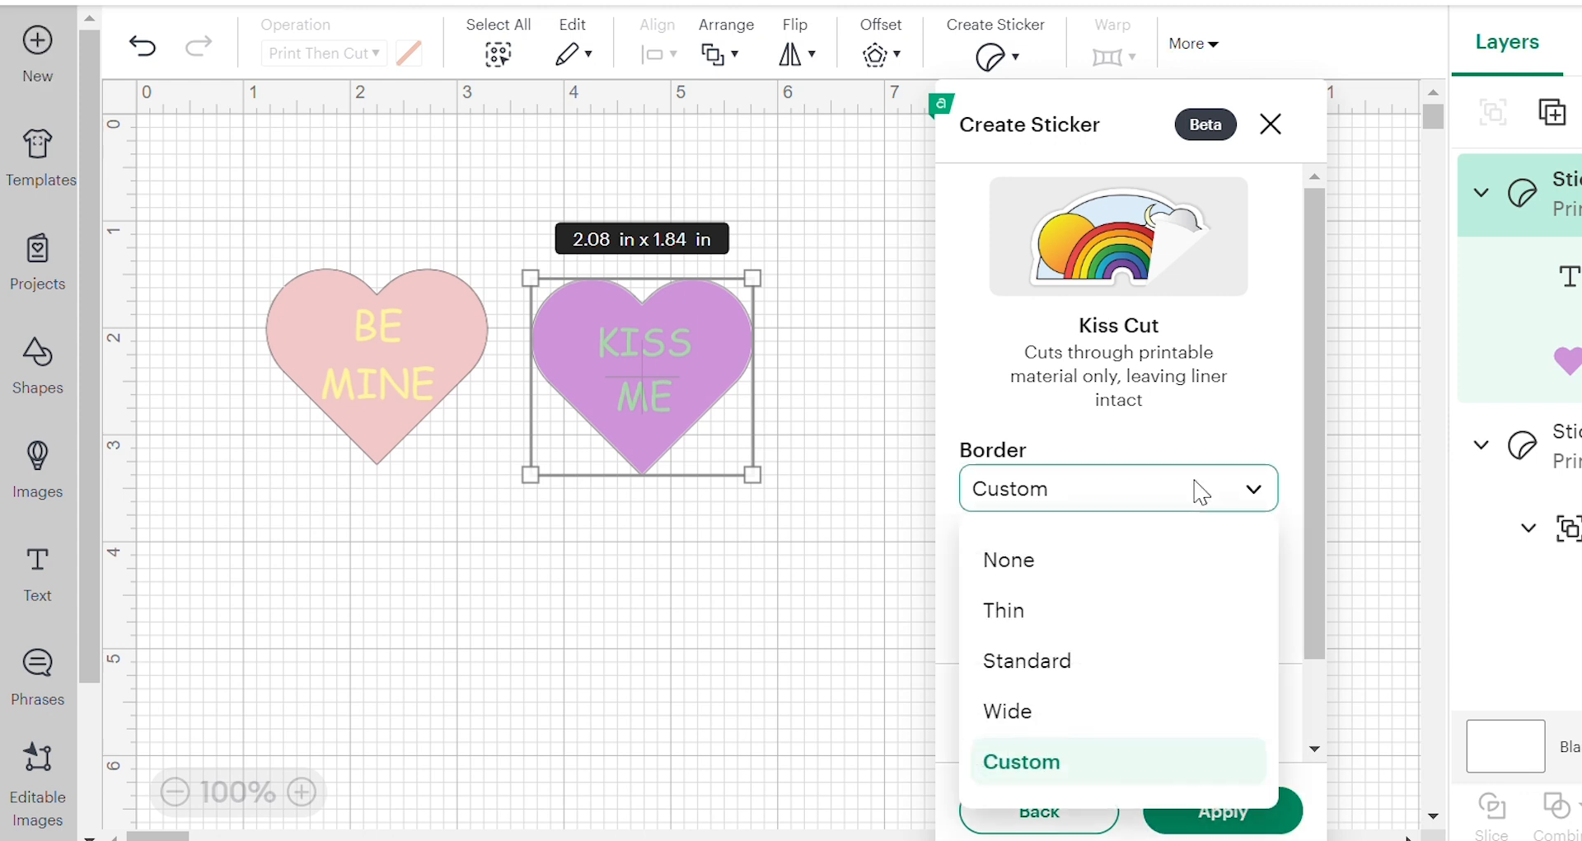
- Set the sticker's border to None, apply it, and move the KISS ME heart level with the BE MINE heart
left_click(1026, 560)
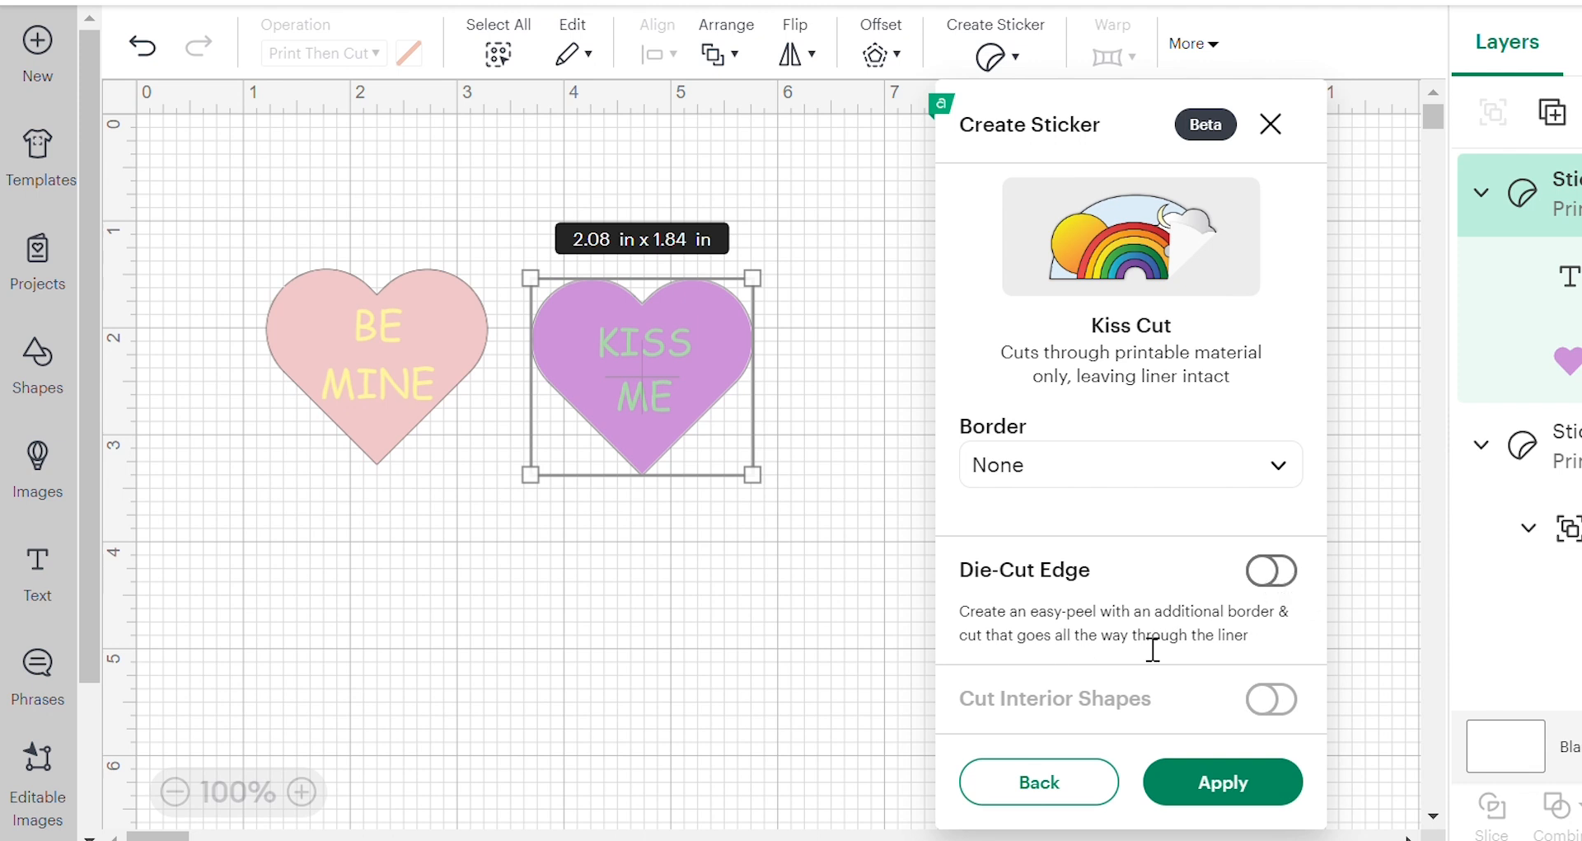
left_click(1236, 787)
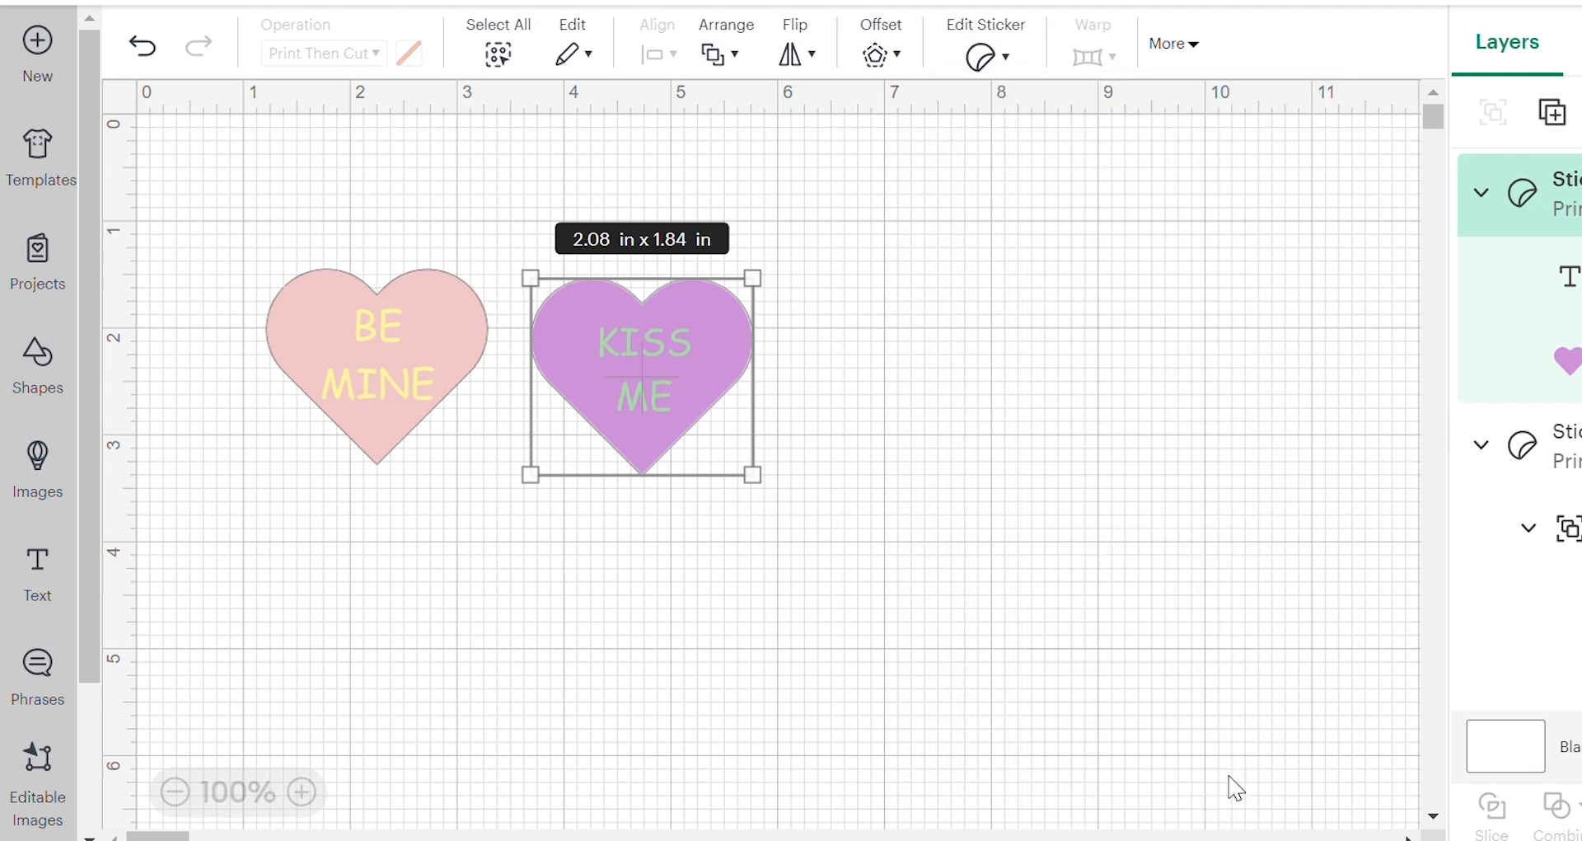
left_click(655, 336)
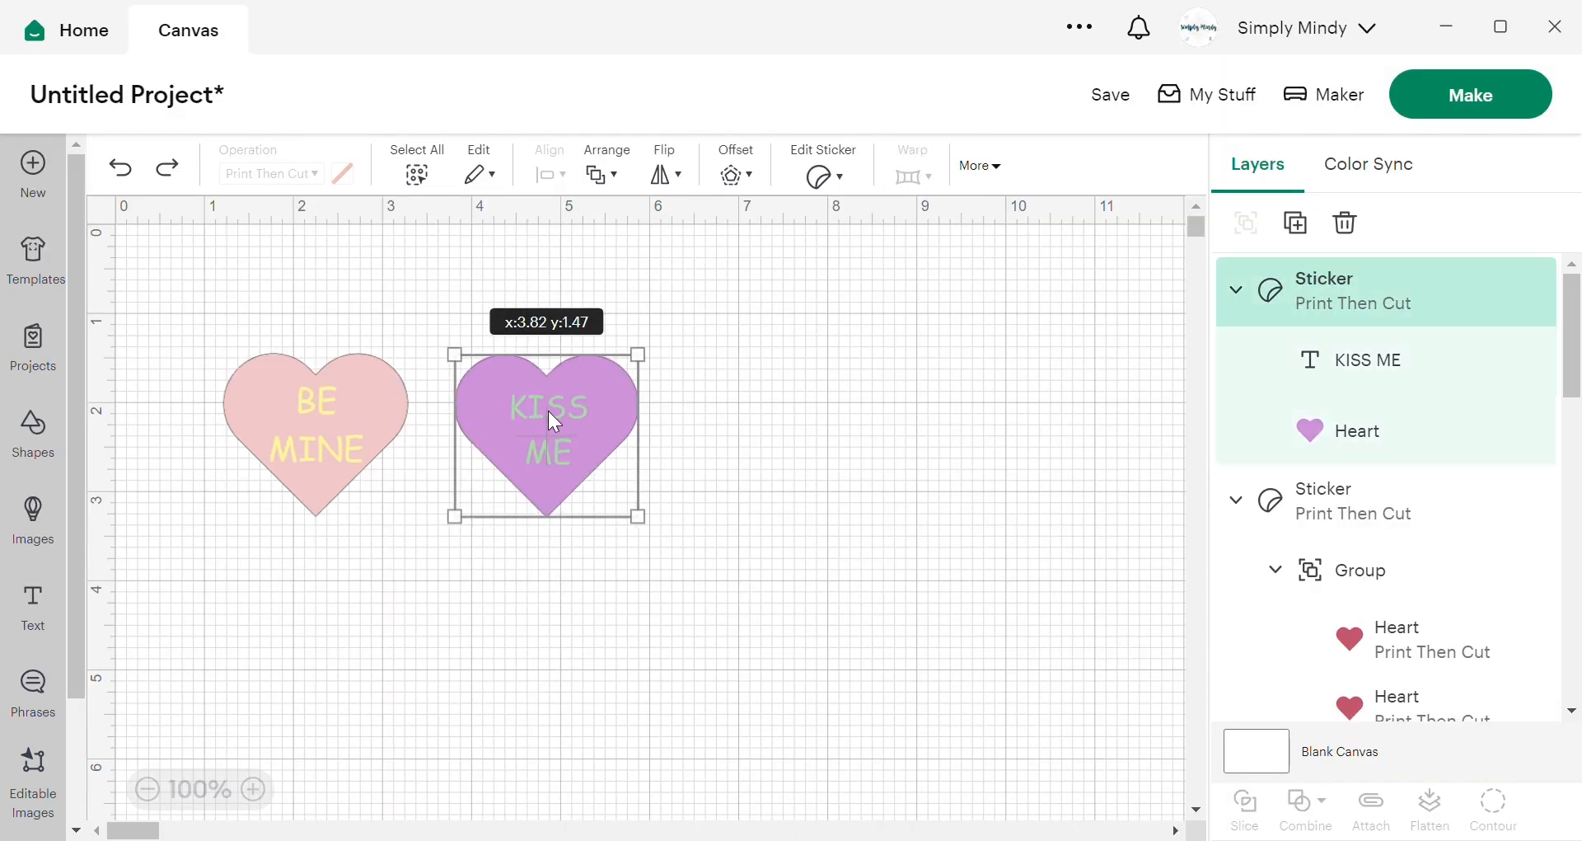
left_click(735, 385)
- Examine whether the heart and KISS ME text layers inside the sticker can still be selected individually
left_click(1339, 428)
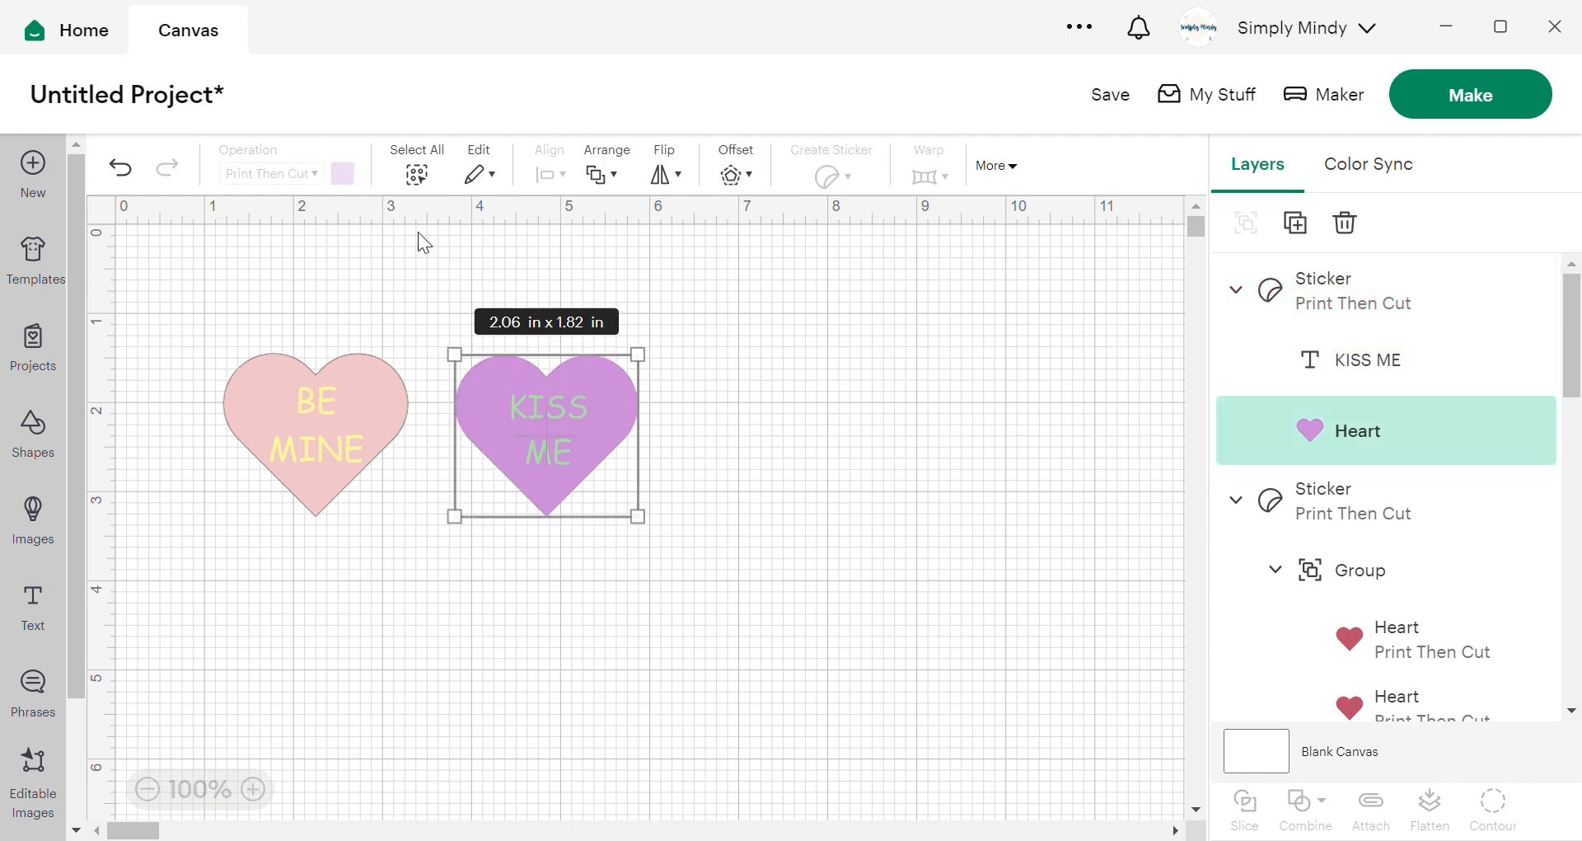
left_click_drag(619, 409, 620, 410)
left_click(778, 404)
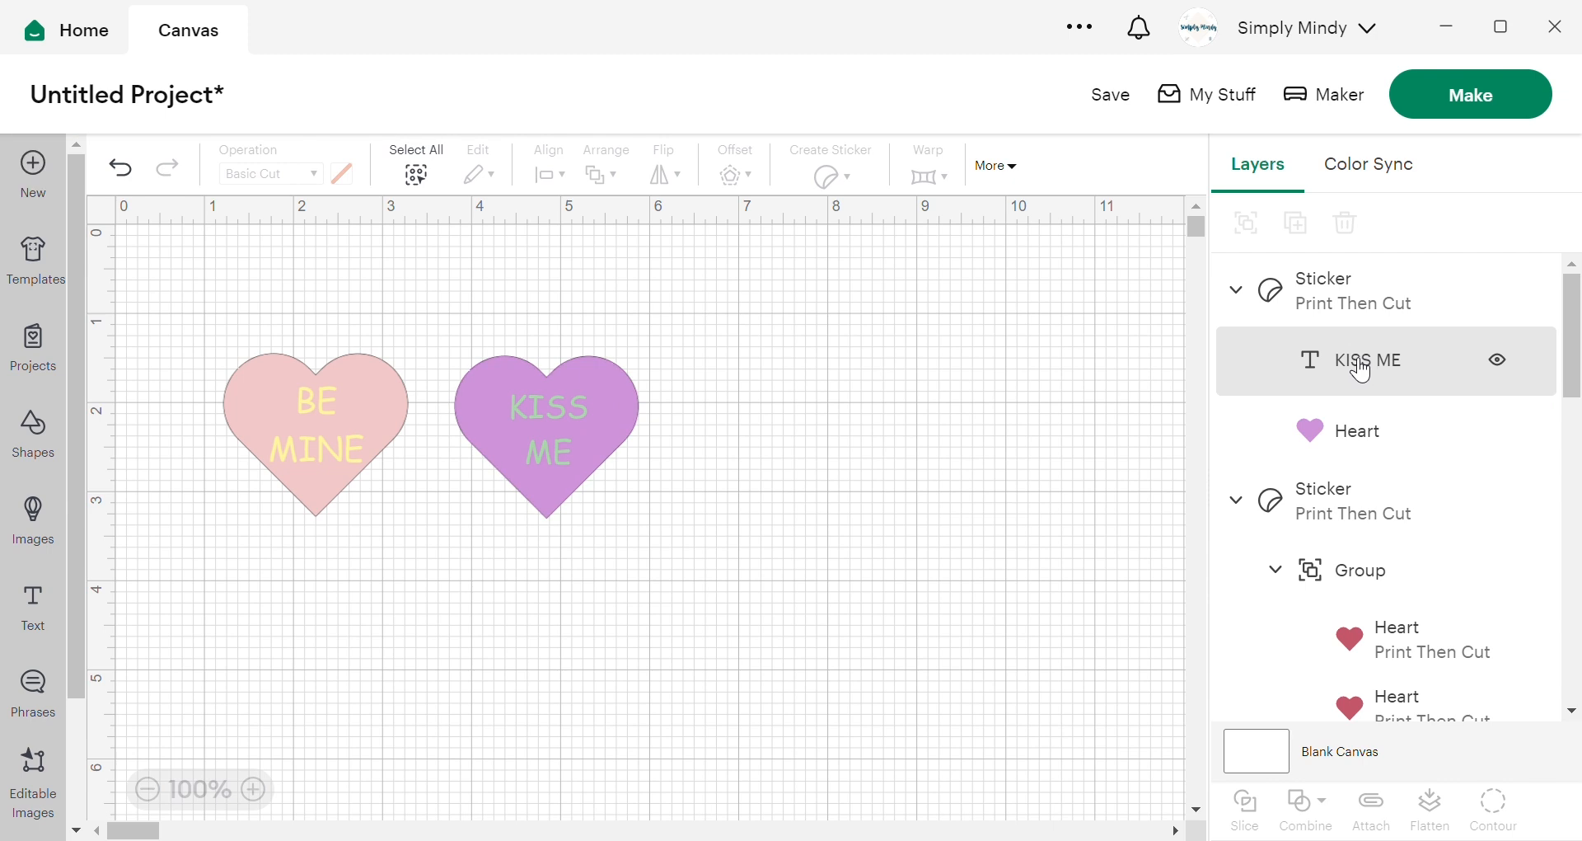
left_click(1261, 362)
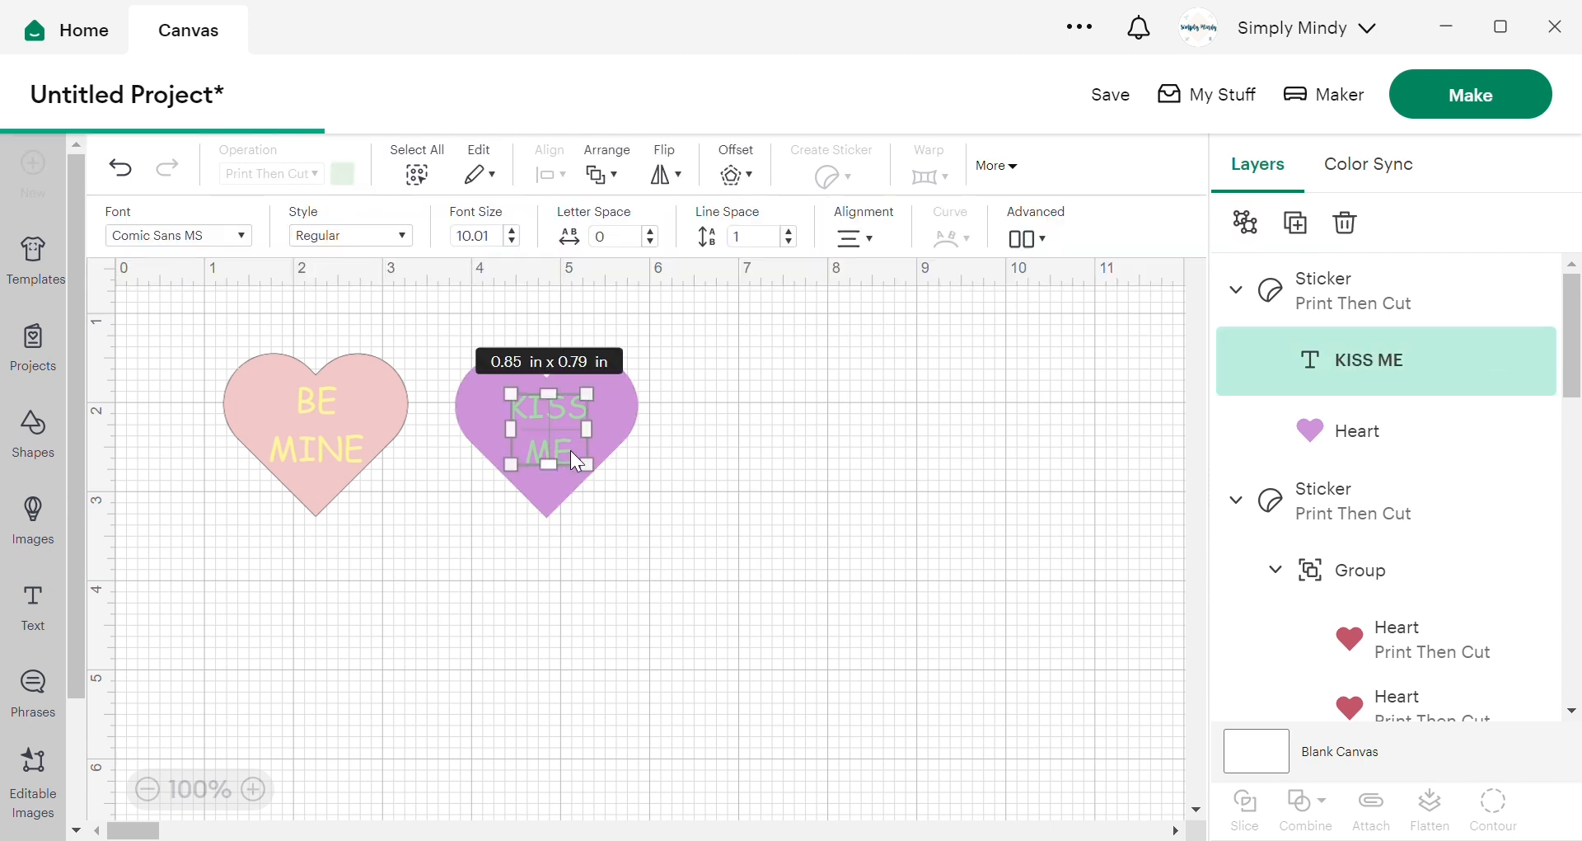
left_click(572, 458)
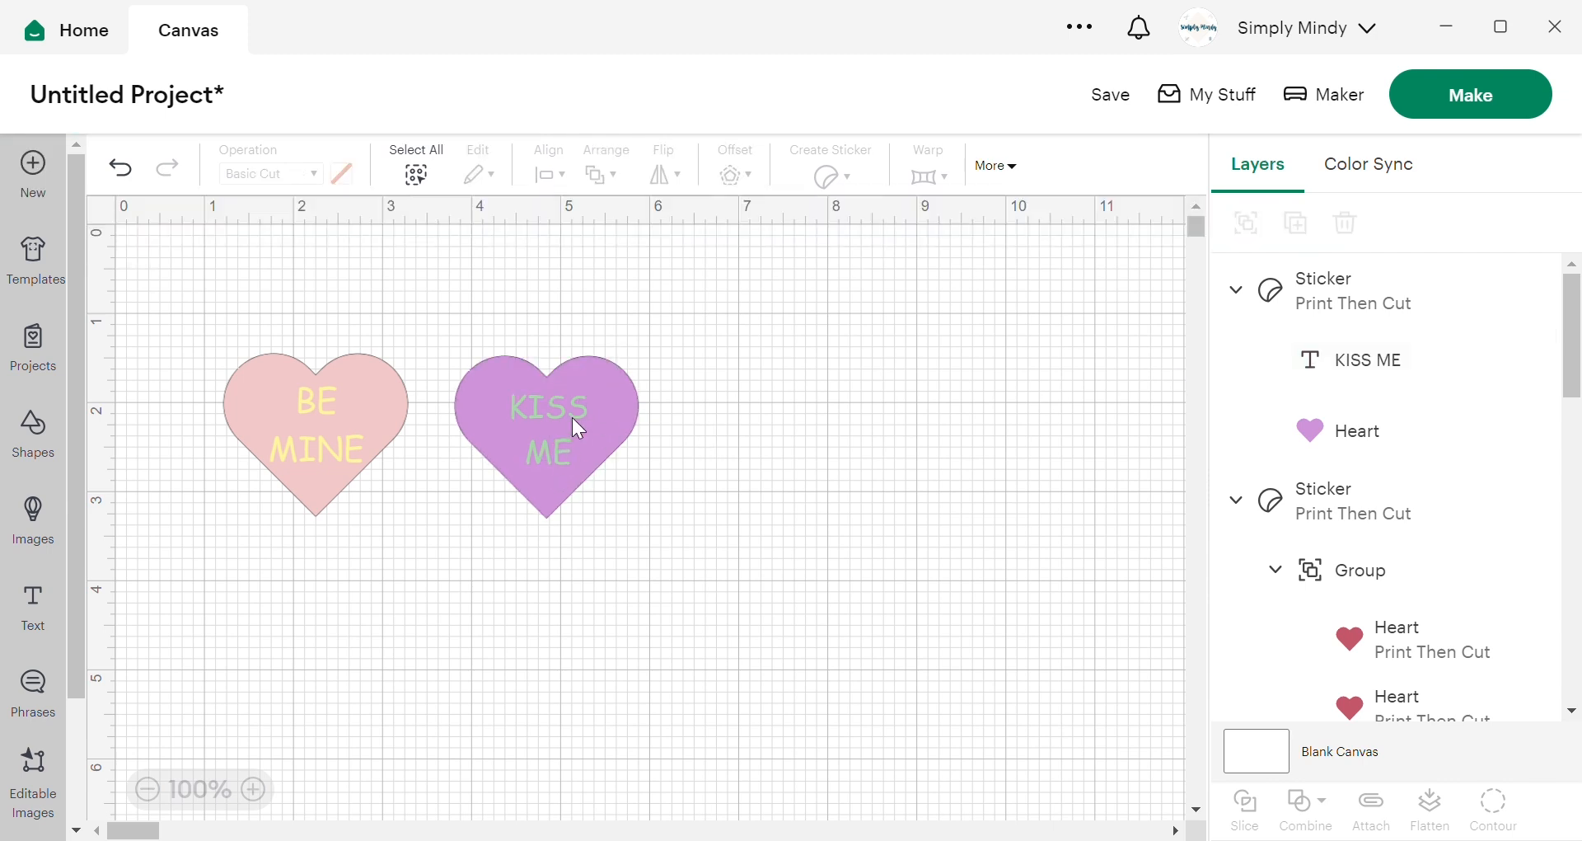
left_click_drag(610, 394, 611, 389)
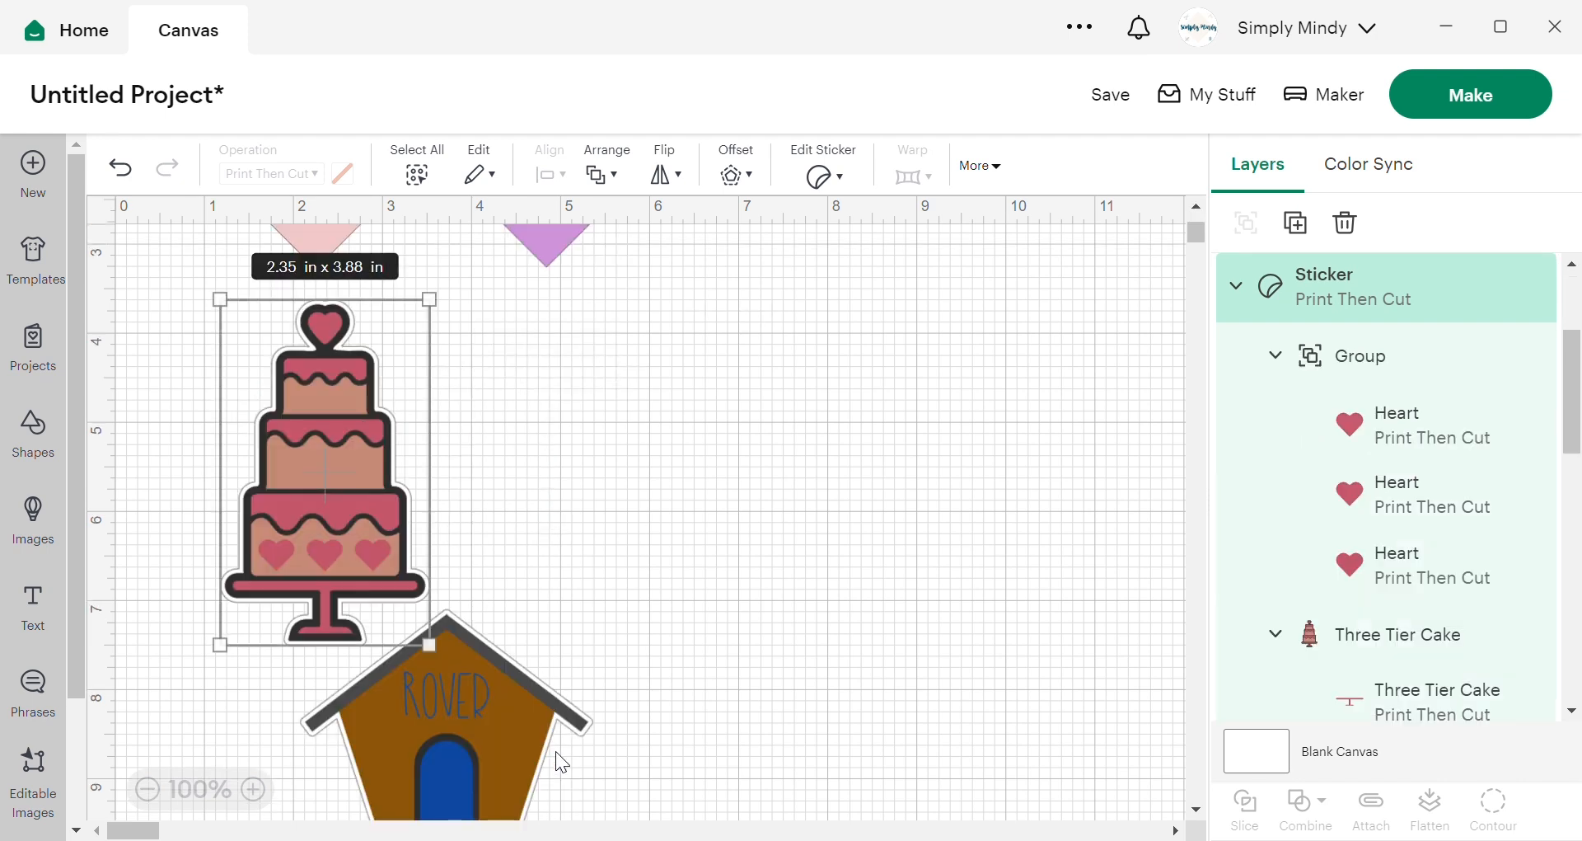
- Move the doghouse sticker further down and reposition the cake sticker beneath the two hearts
left_click_drag(515, 730, 560, 836)
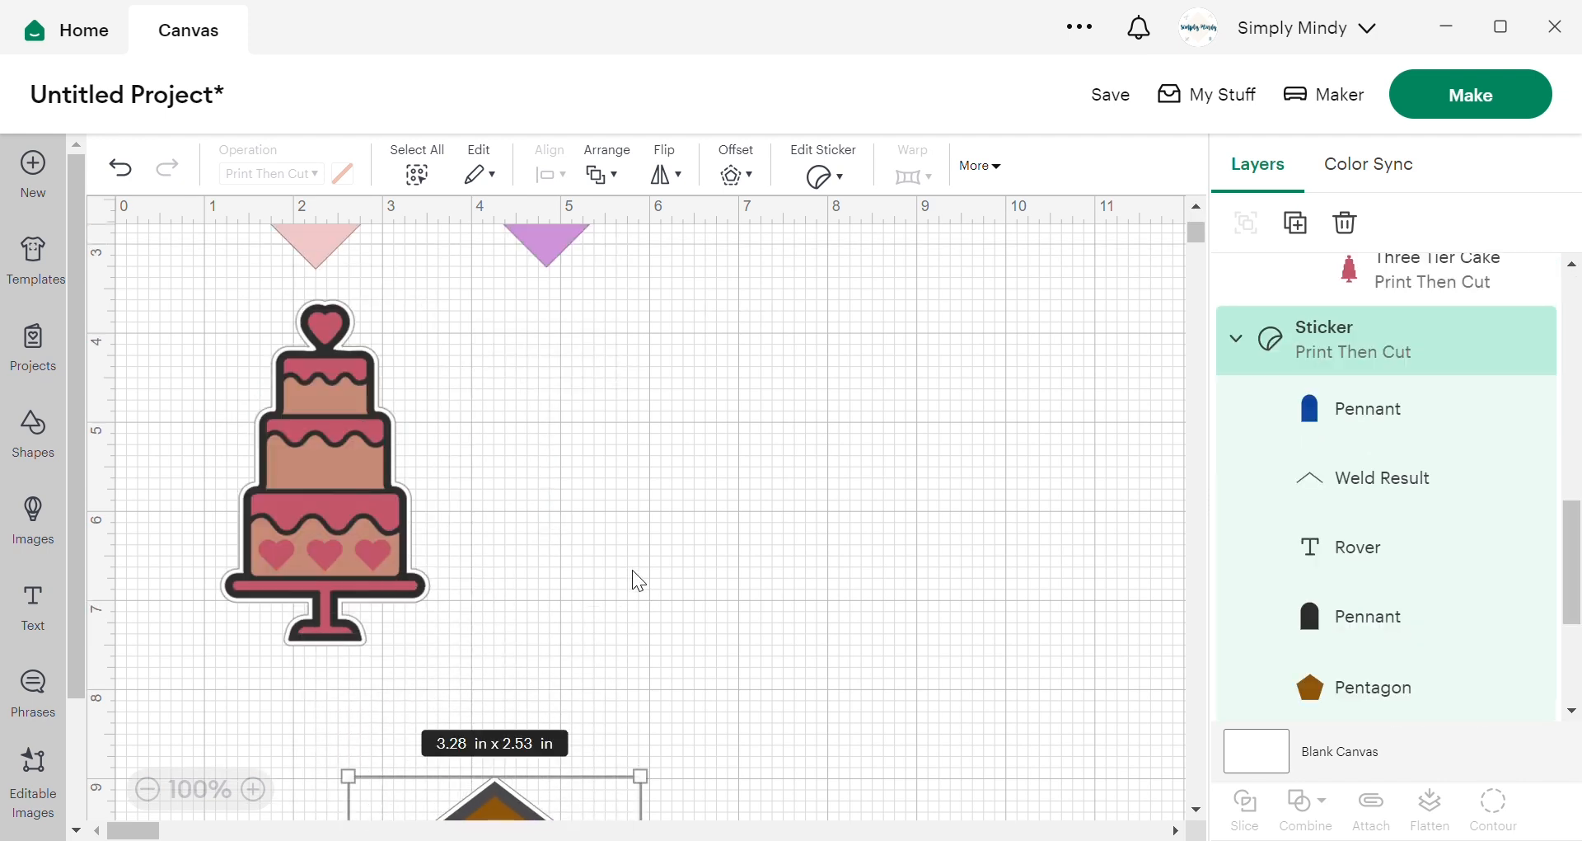
scroll(631, 568, "up", 3)
left_click_drag(349, 641, 489, 648)
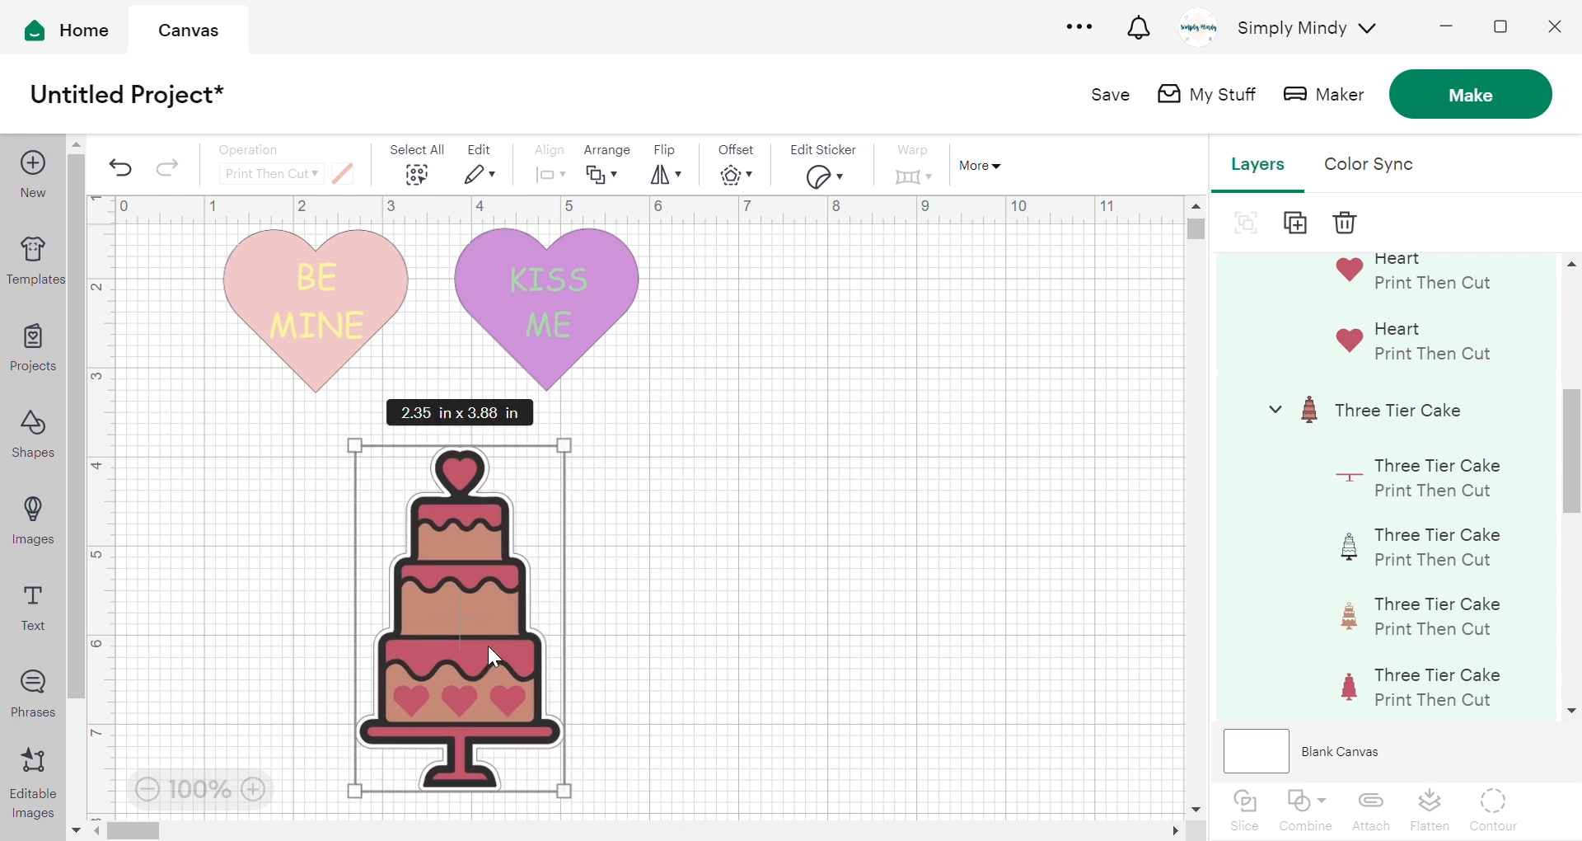
- Search the free images for "three tier cake" and add the black-outlined cake with the yellow stand to the canvas
left_click(36, 534)
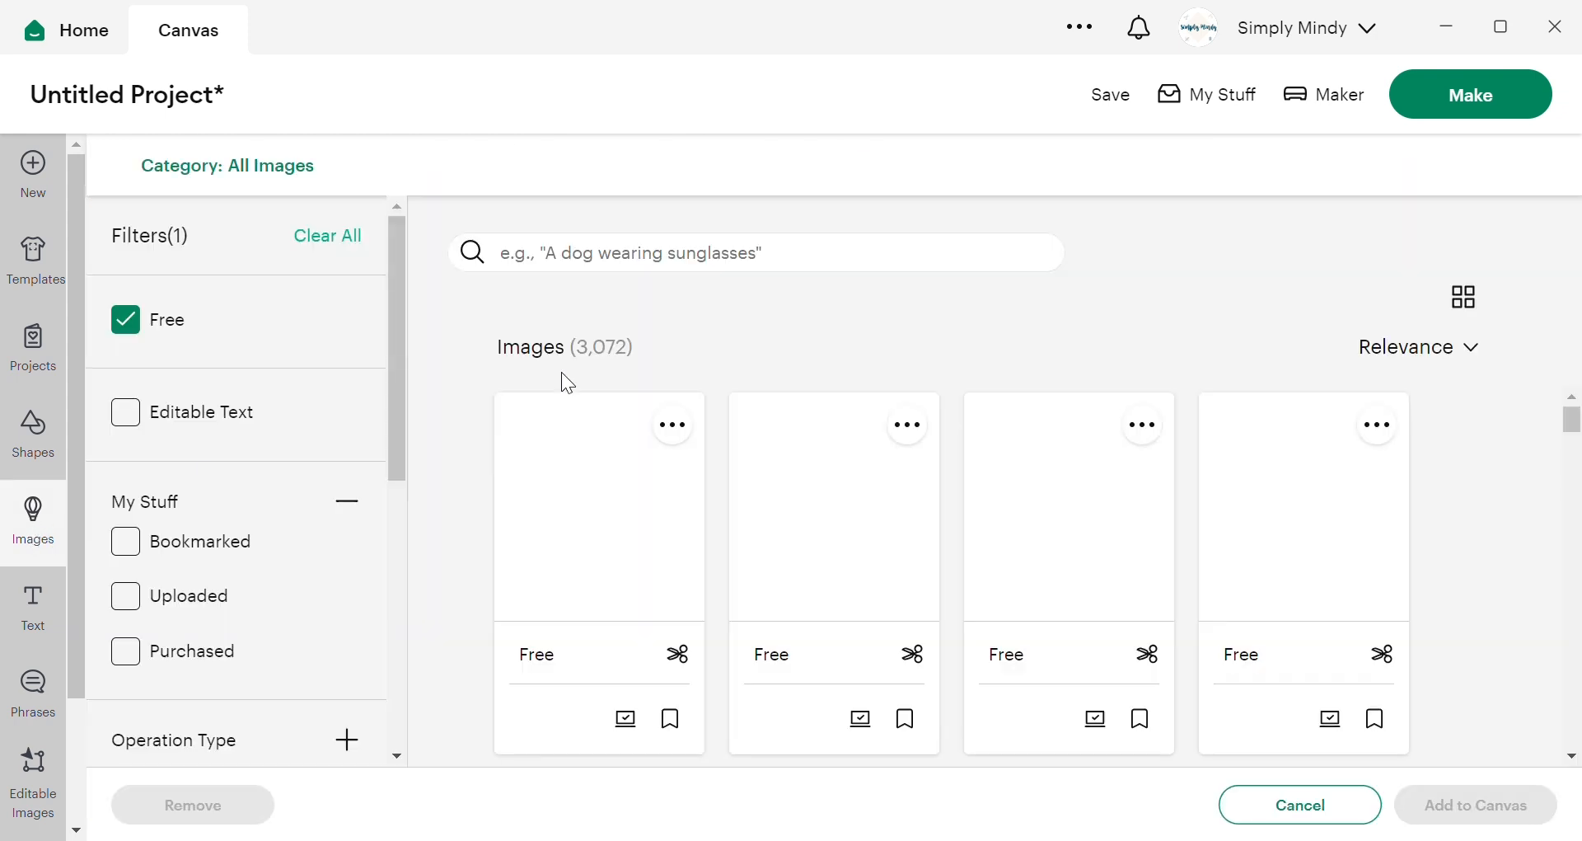
scroll(966, 511, "down", 8)
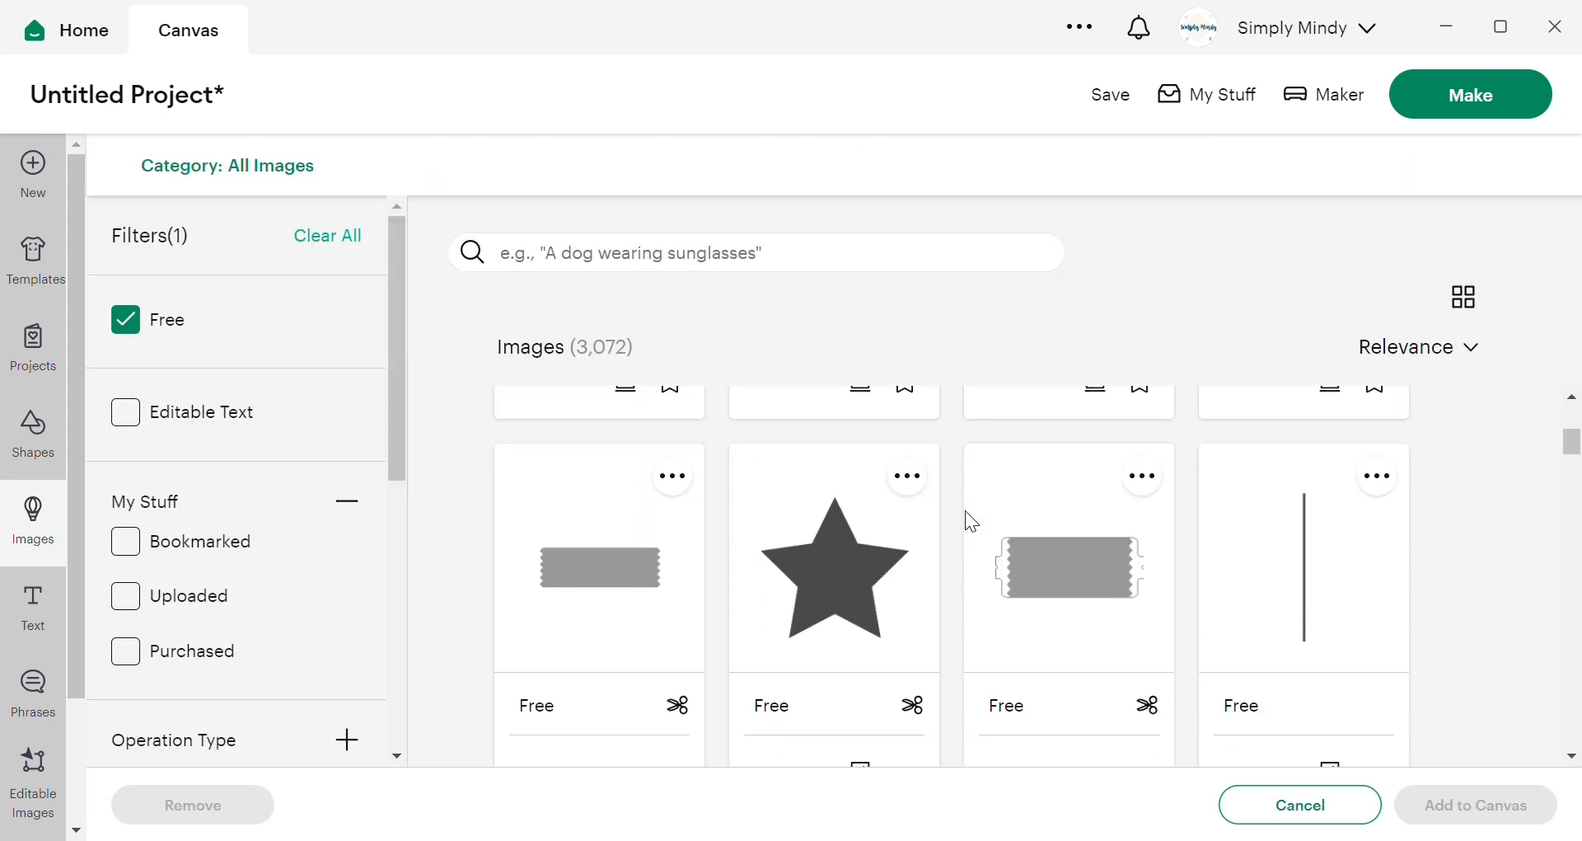
scroll(966, 511, "down", 1)
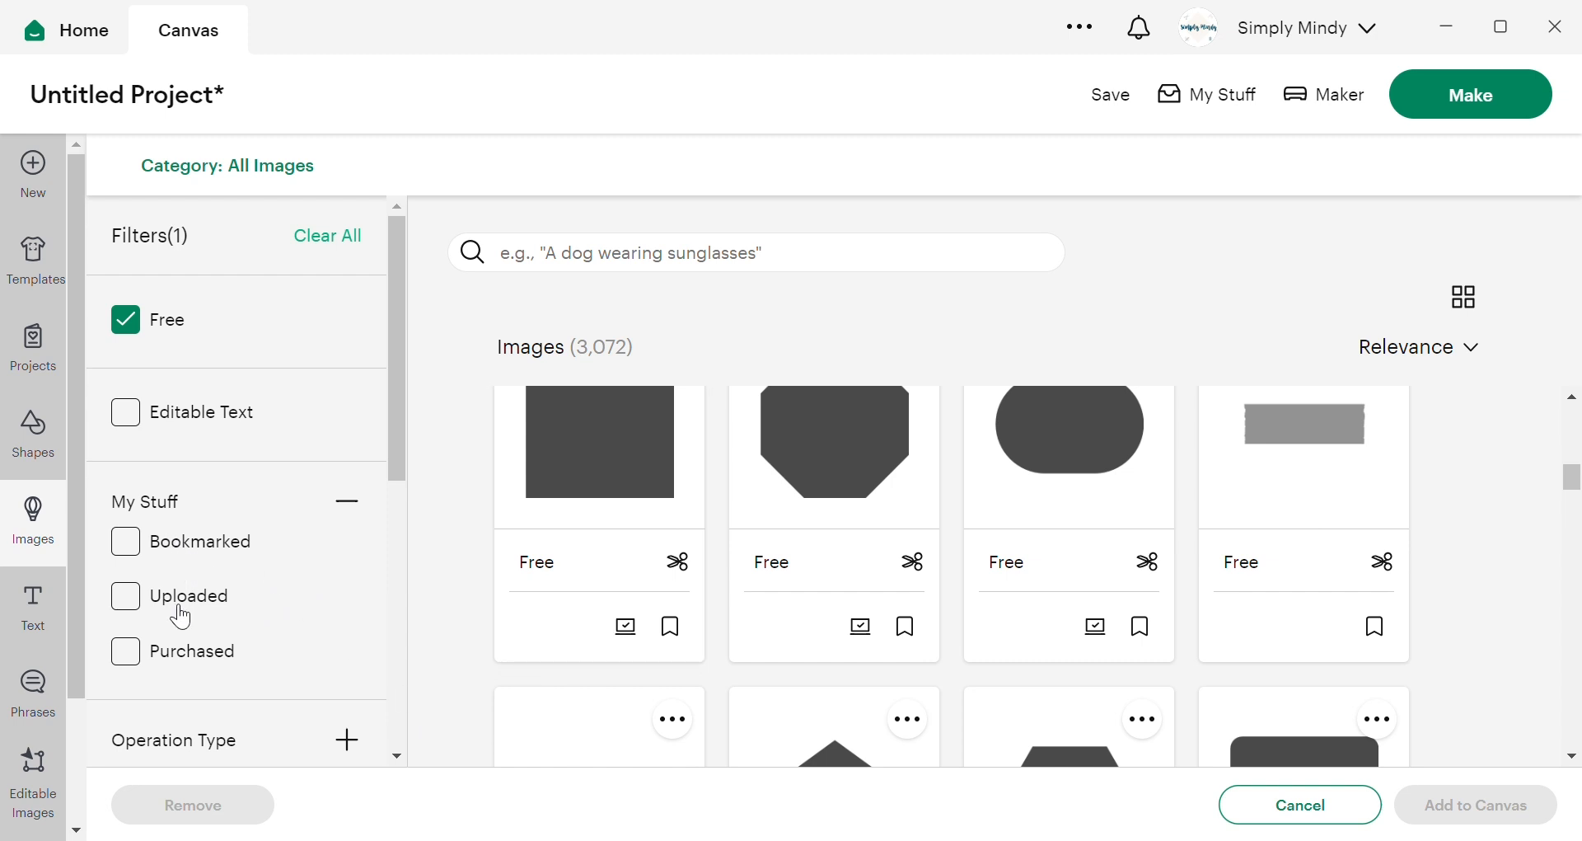
left_click(724, 268)
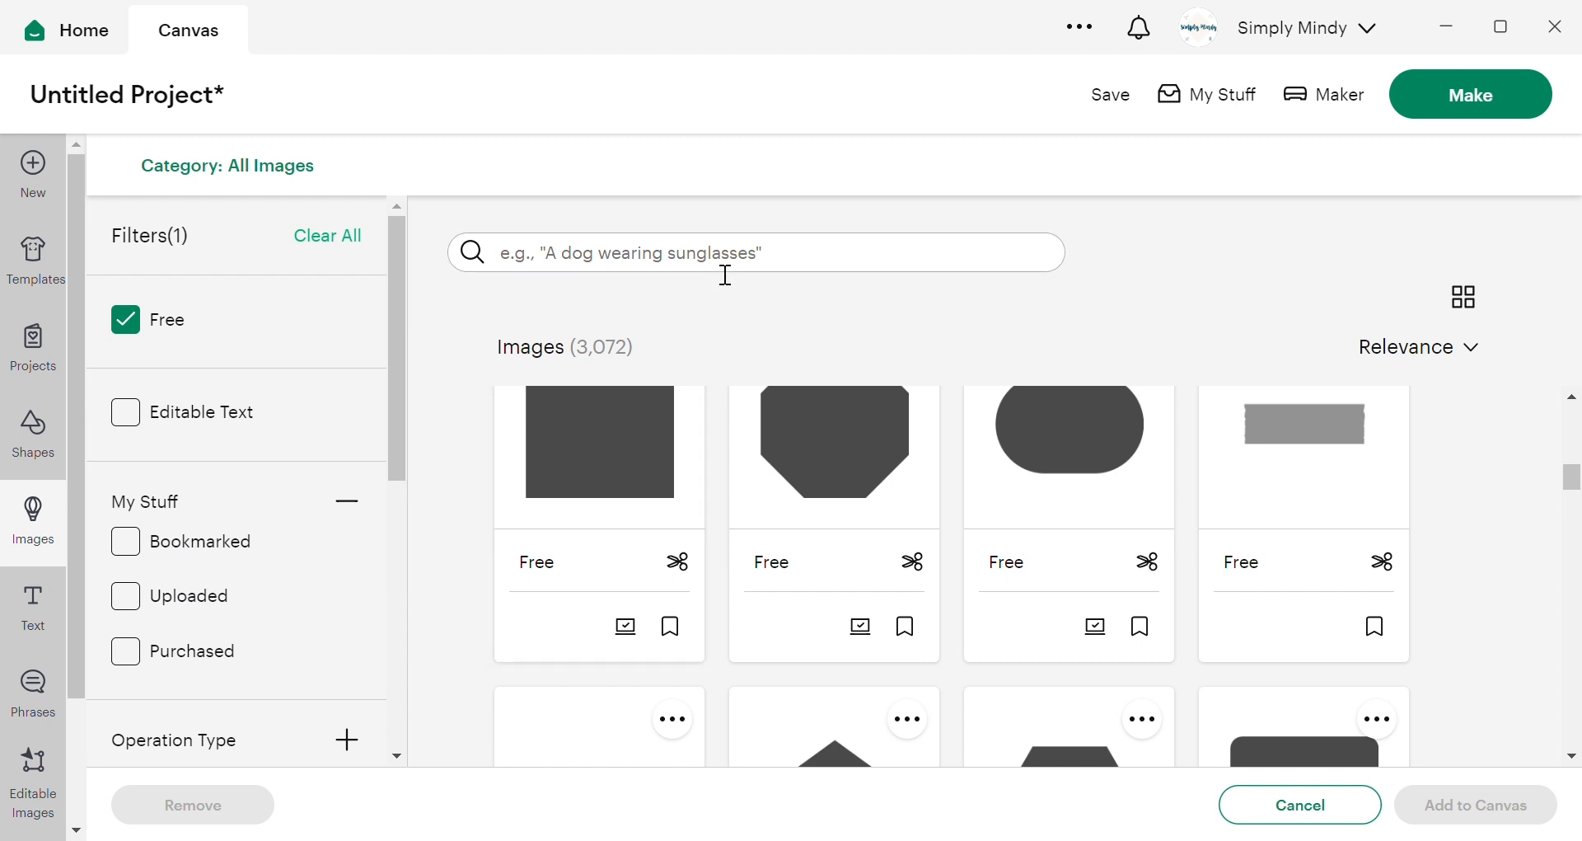
type("three tier cake")
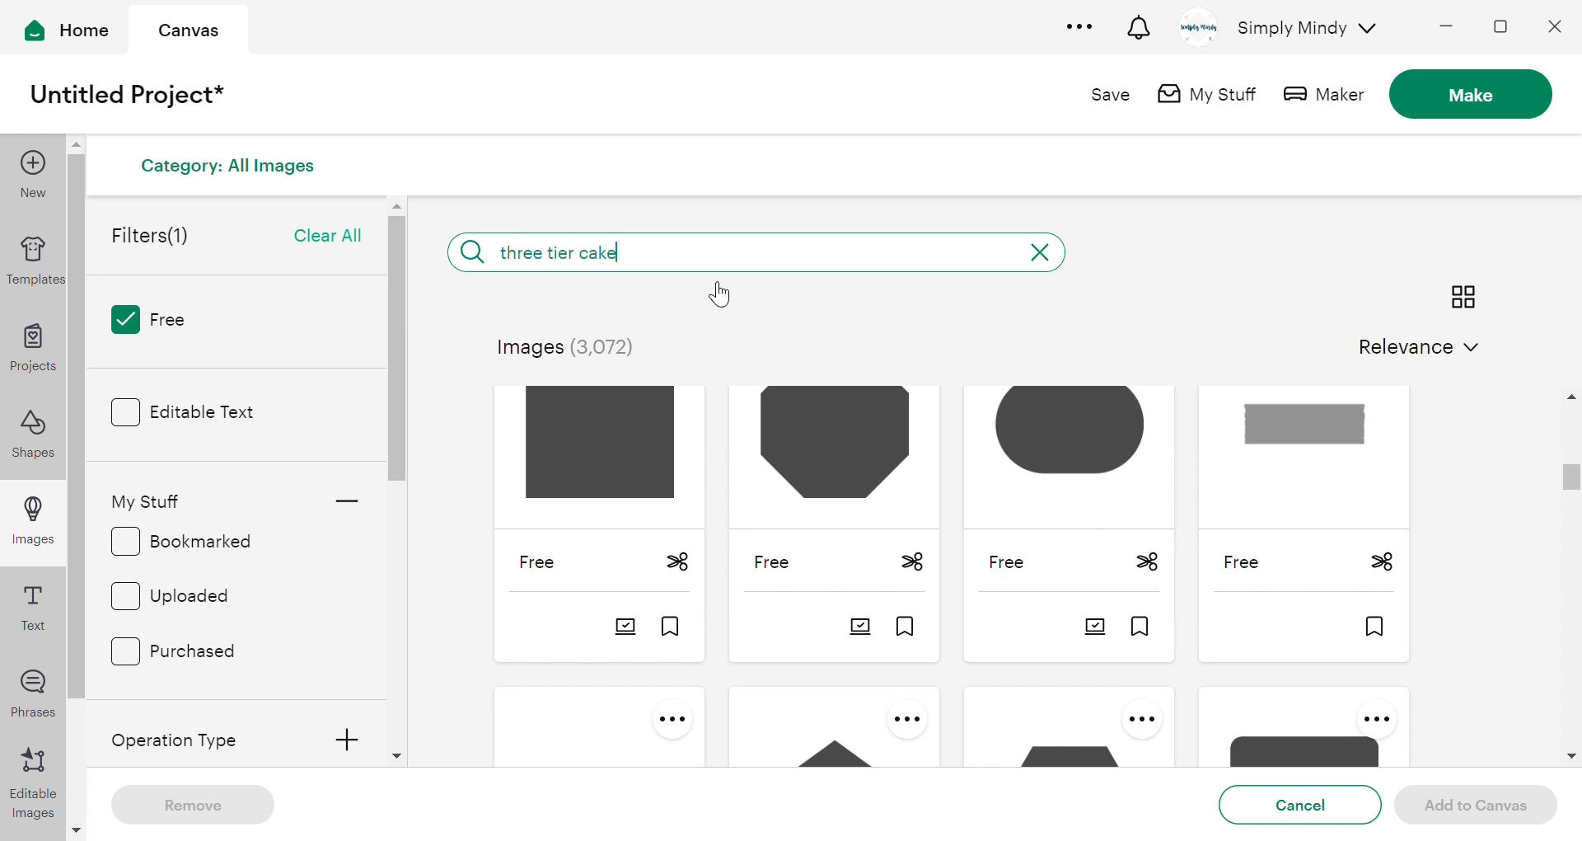
key("Return")
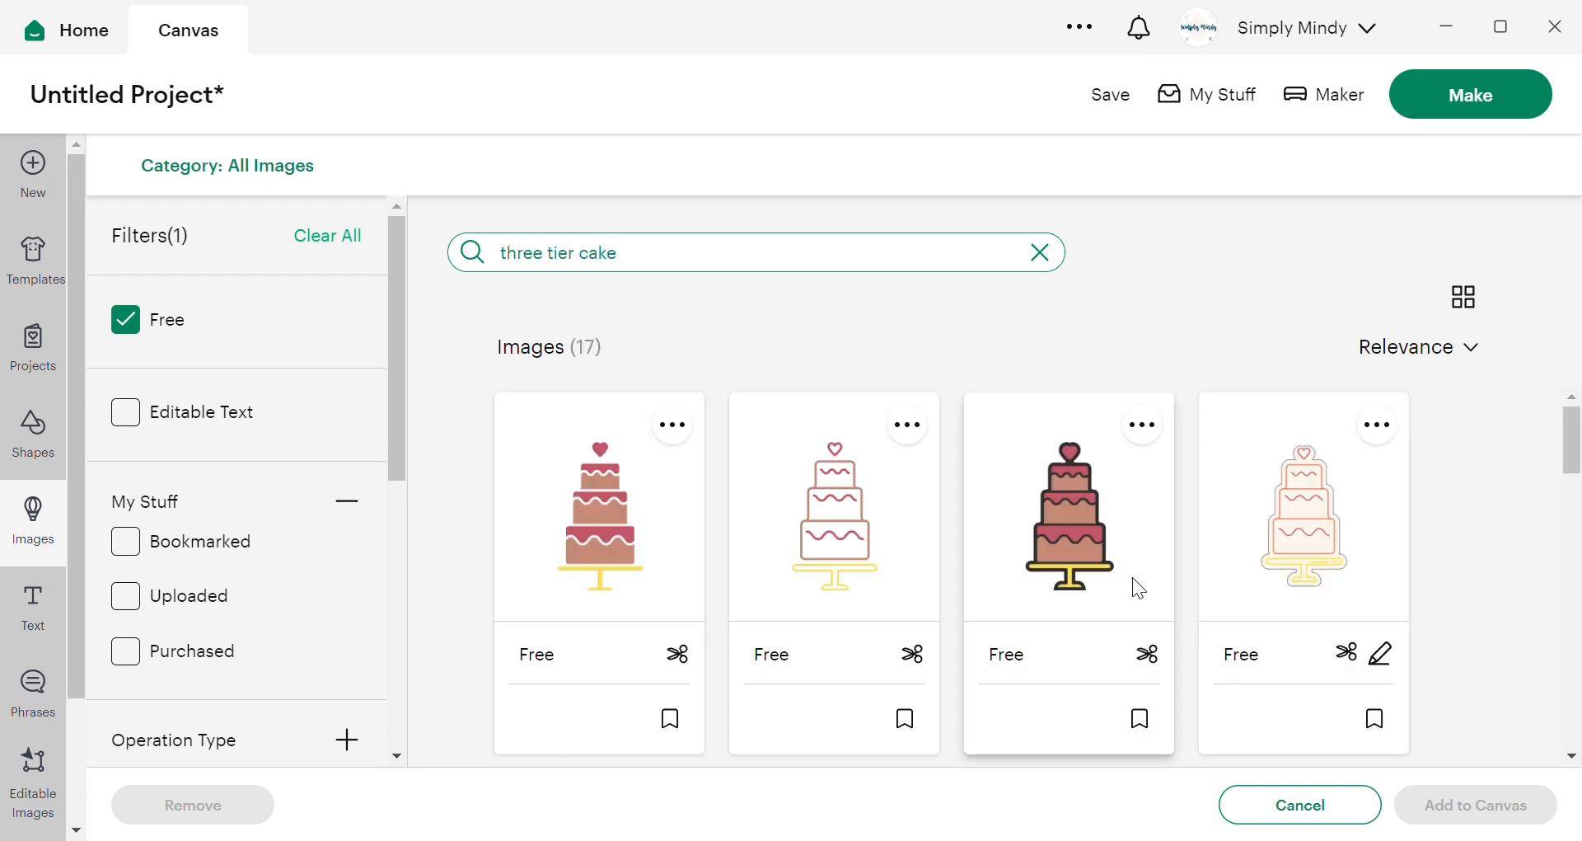
left_click(1081, 600)
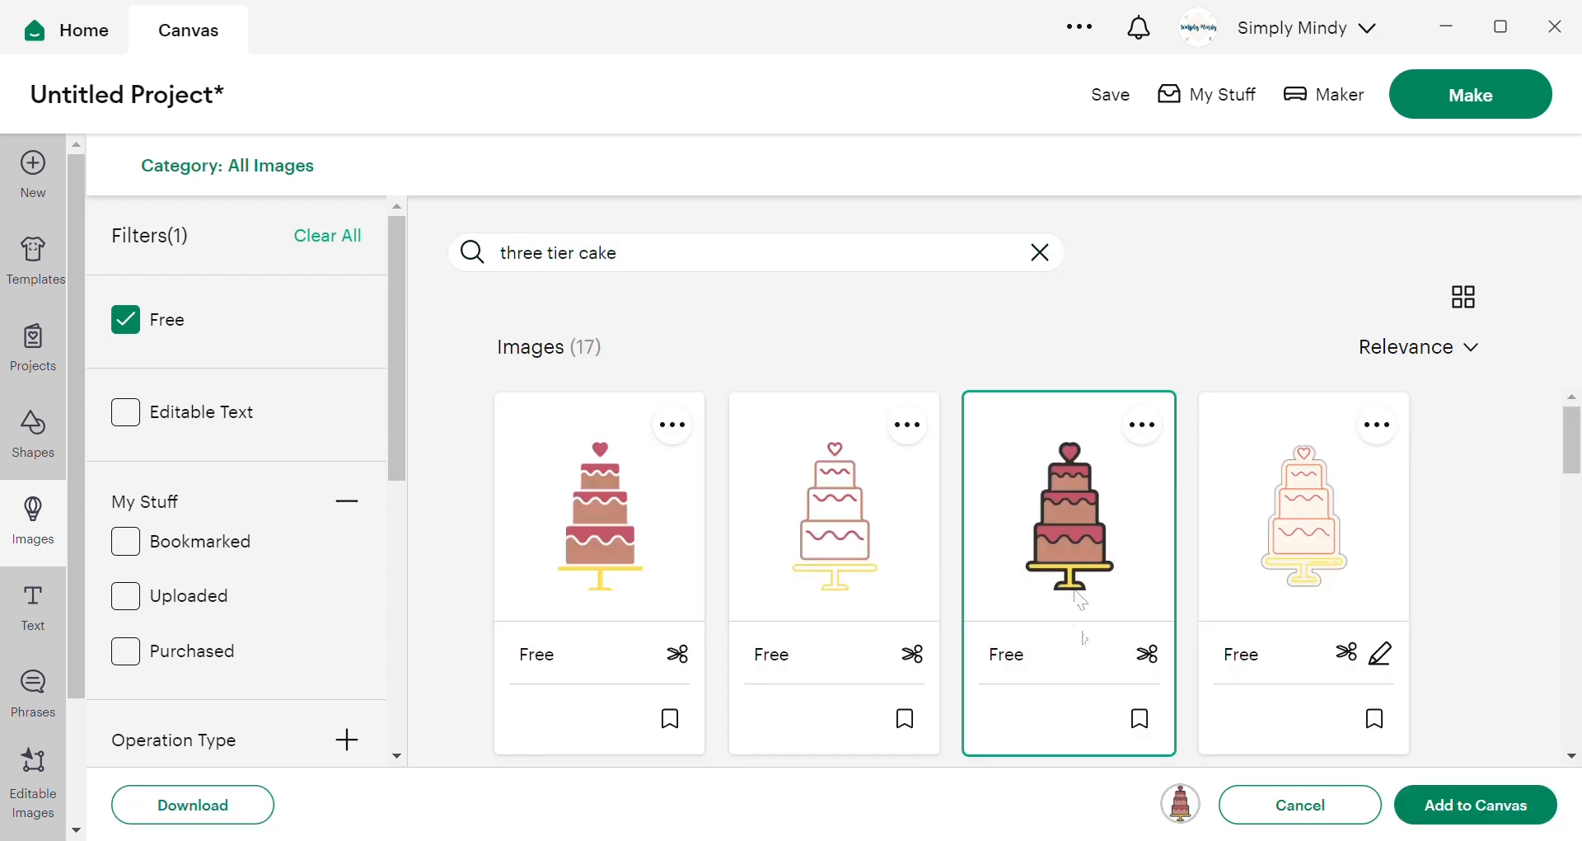
left_click(1475, 804)
- Scale the new cake to about 2.36 x 3.96 in and place it to the right of the cake sticker
scroll(852, 343, "down", 1)
left_click_drag(276, 417, 709, 620)
scroll(914, 536, "down", 1)
scroll(919, 544, "down", 2)
left_click_drag(883, 227, 815, 368)
left_click_drag(689, 569, 721, 517)
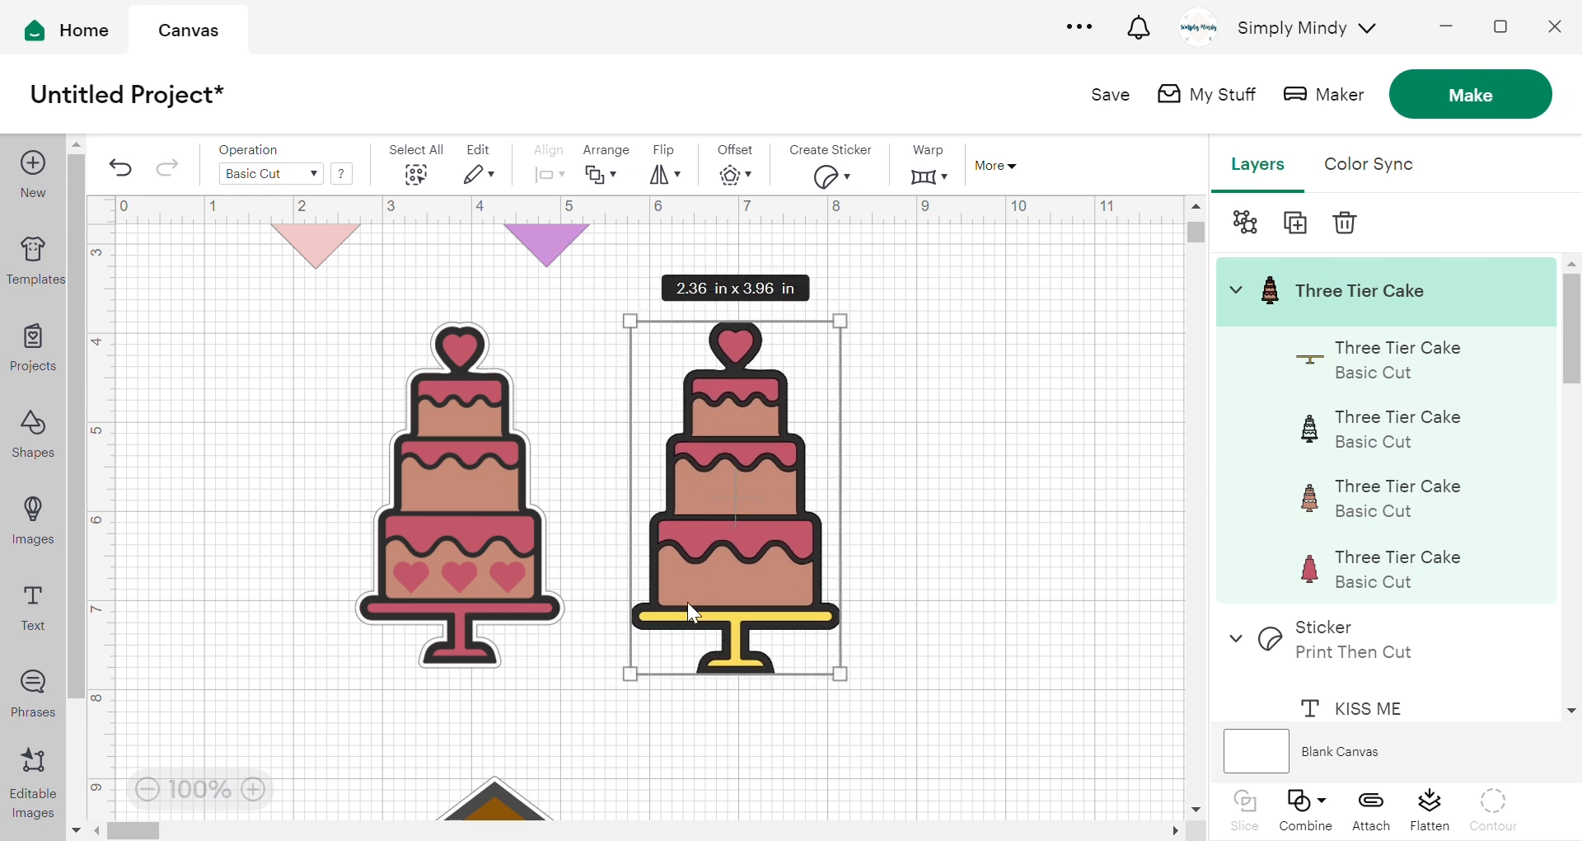
- Recolor the new cake's yellow stand with the cake's pink #C4586B by consolidating the two material colors
left_click(1383, 174)
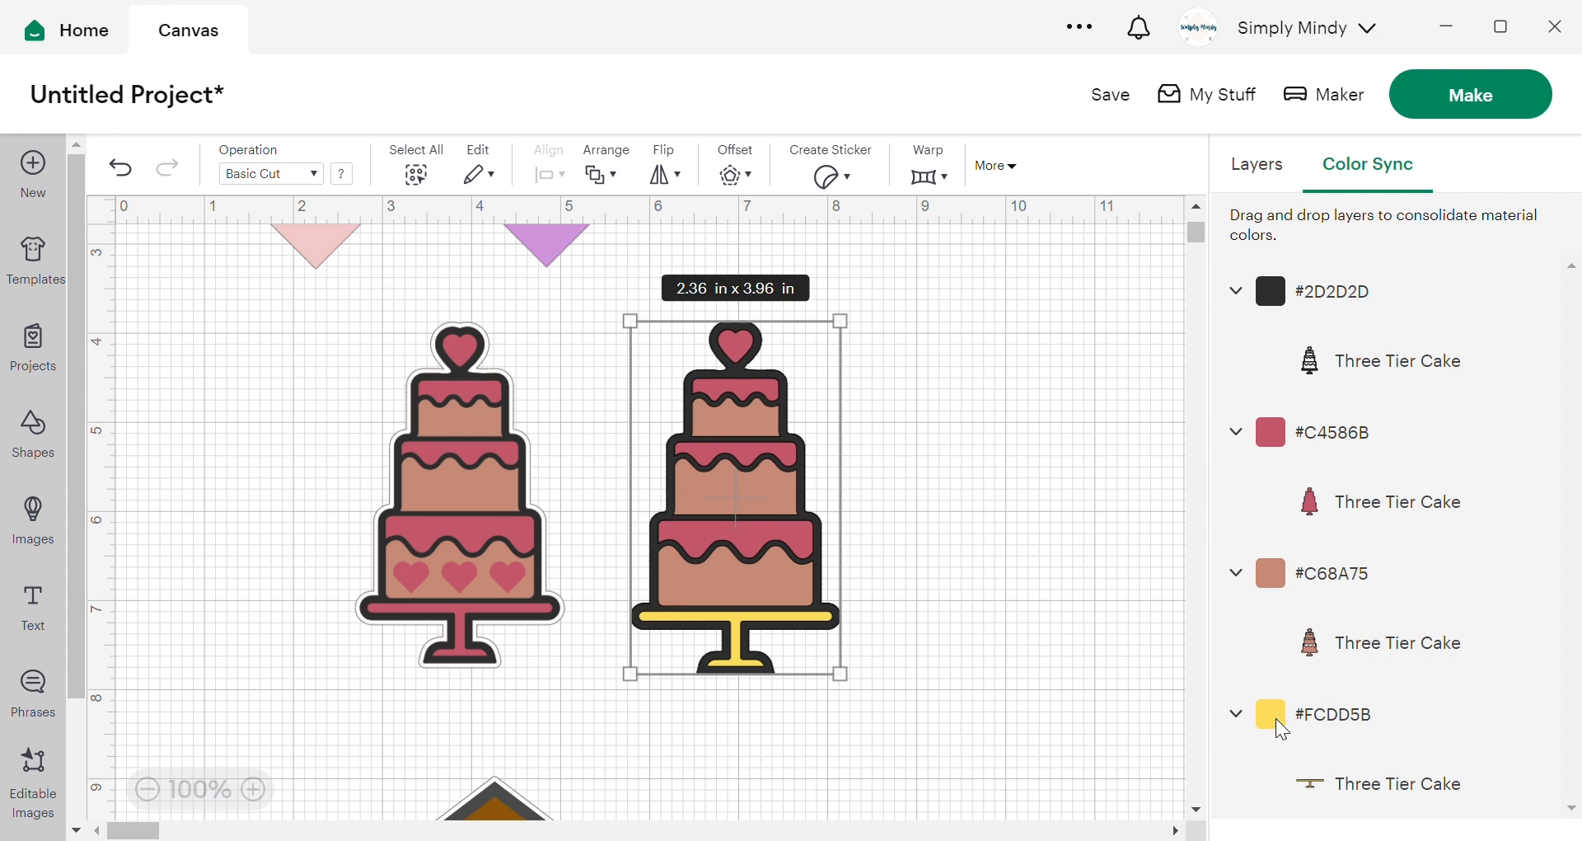
left_click_drag(1283, 730, 1282, 468)
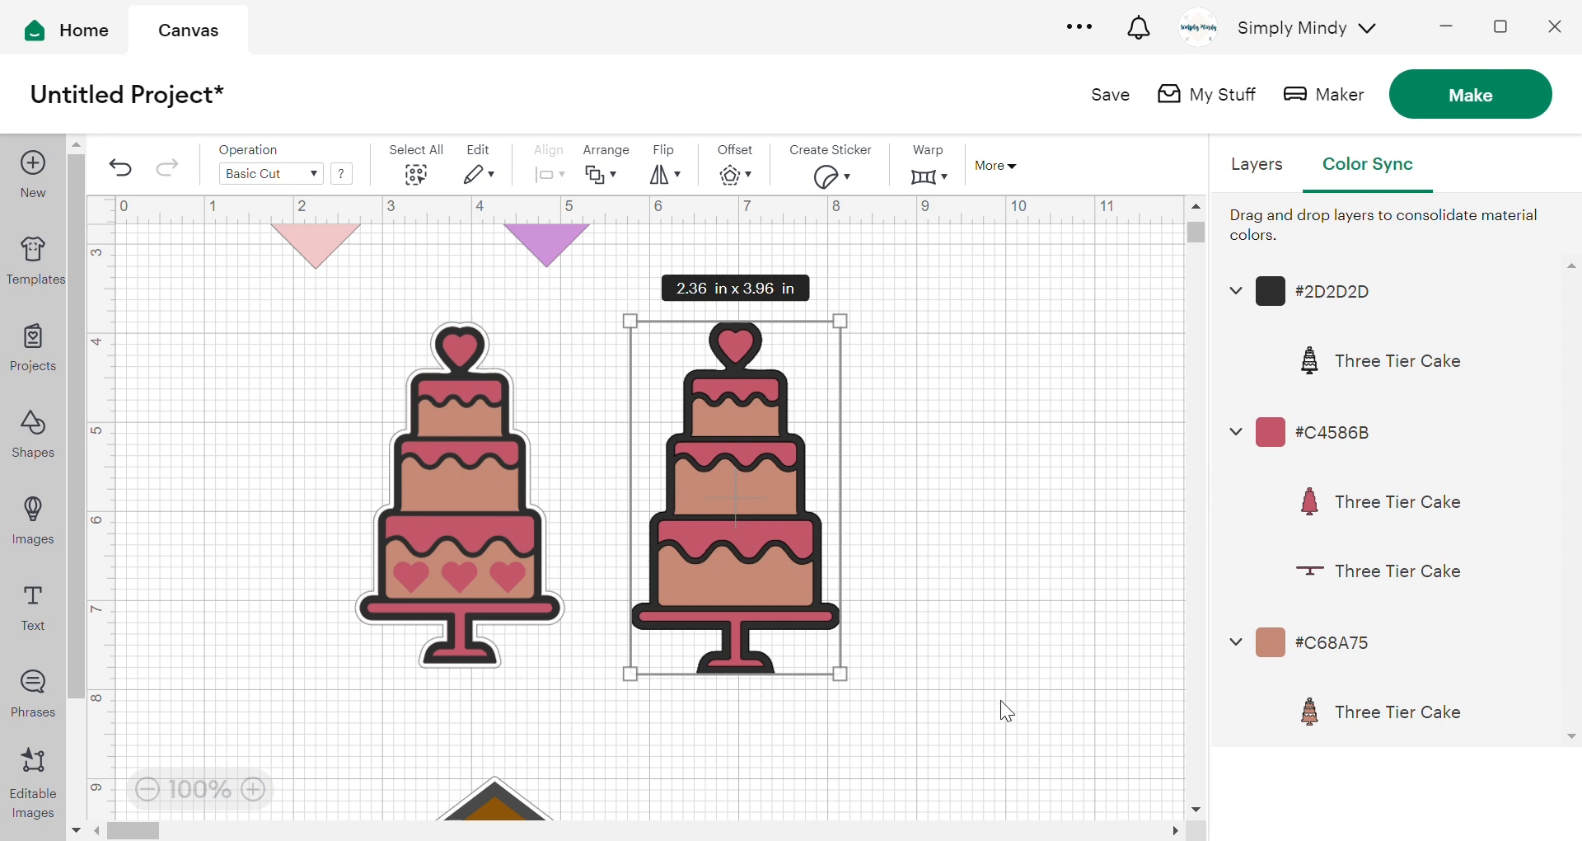
left_click(983, 569)
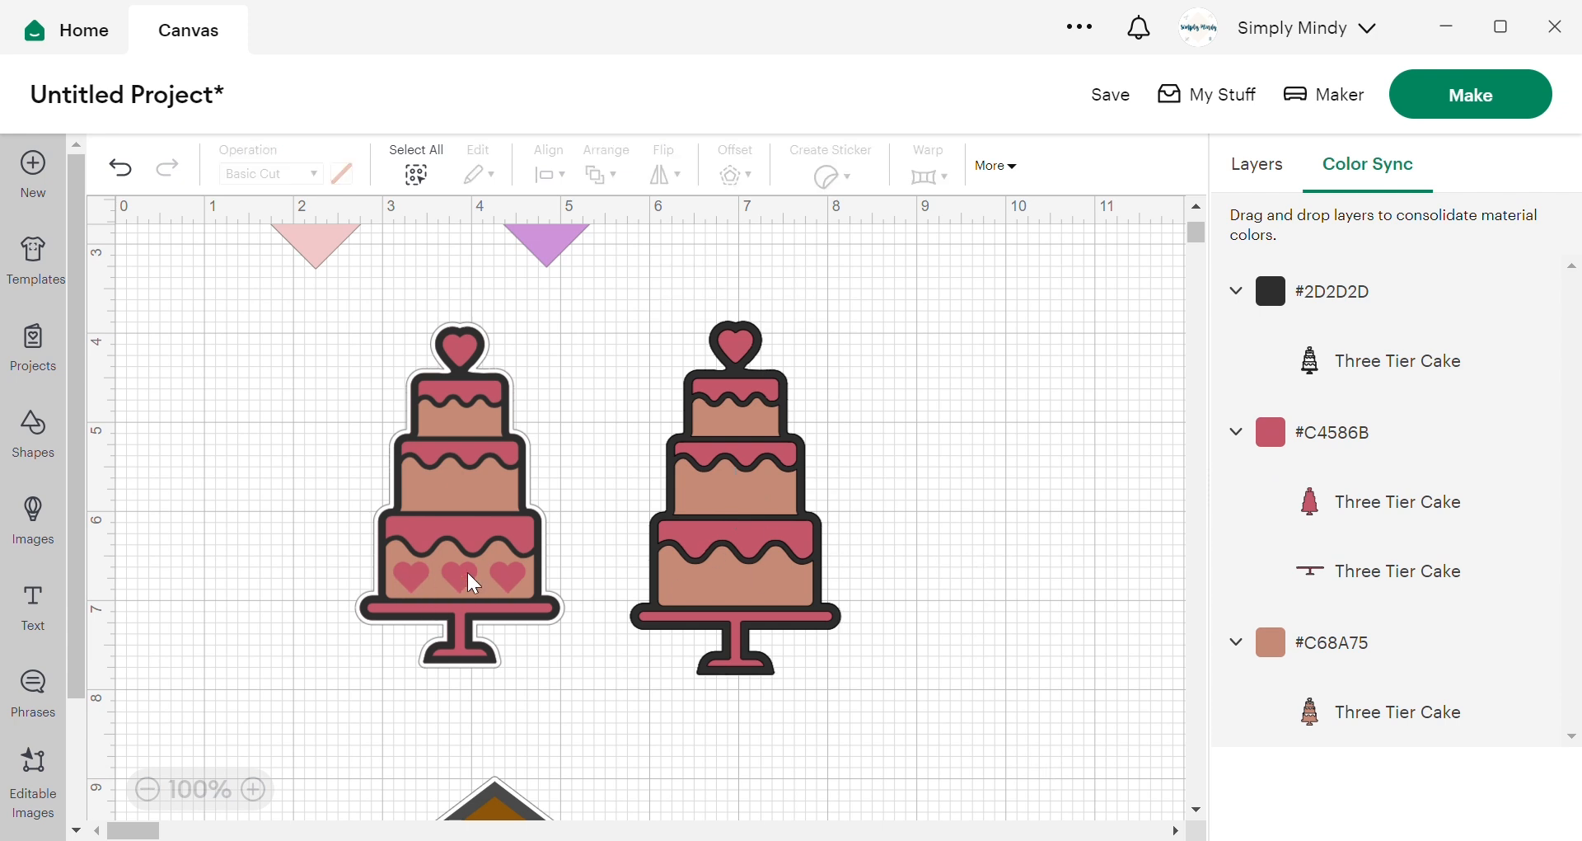
- Add a heart shape, shrink it to 0.4 x 0.36 in and place it on the left of the new cake's bottom tier
left_click(33, 429)
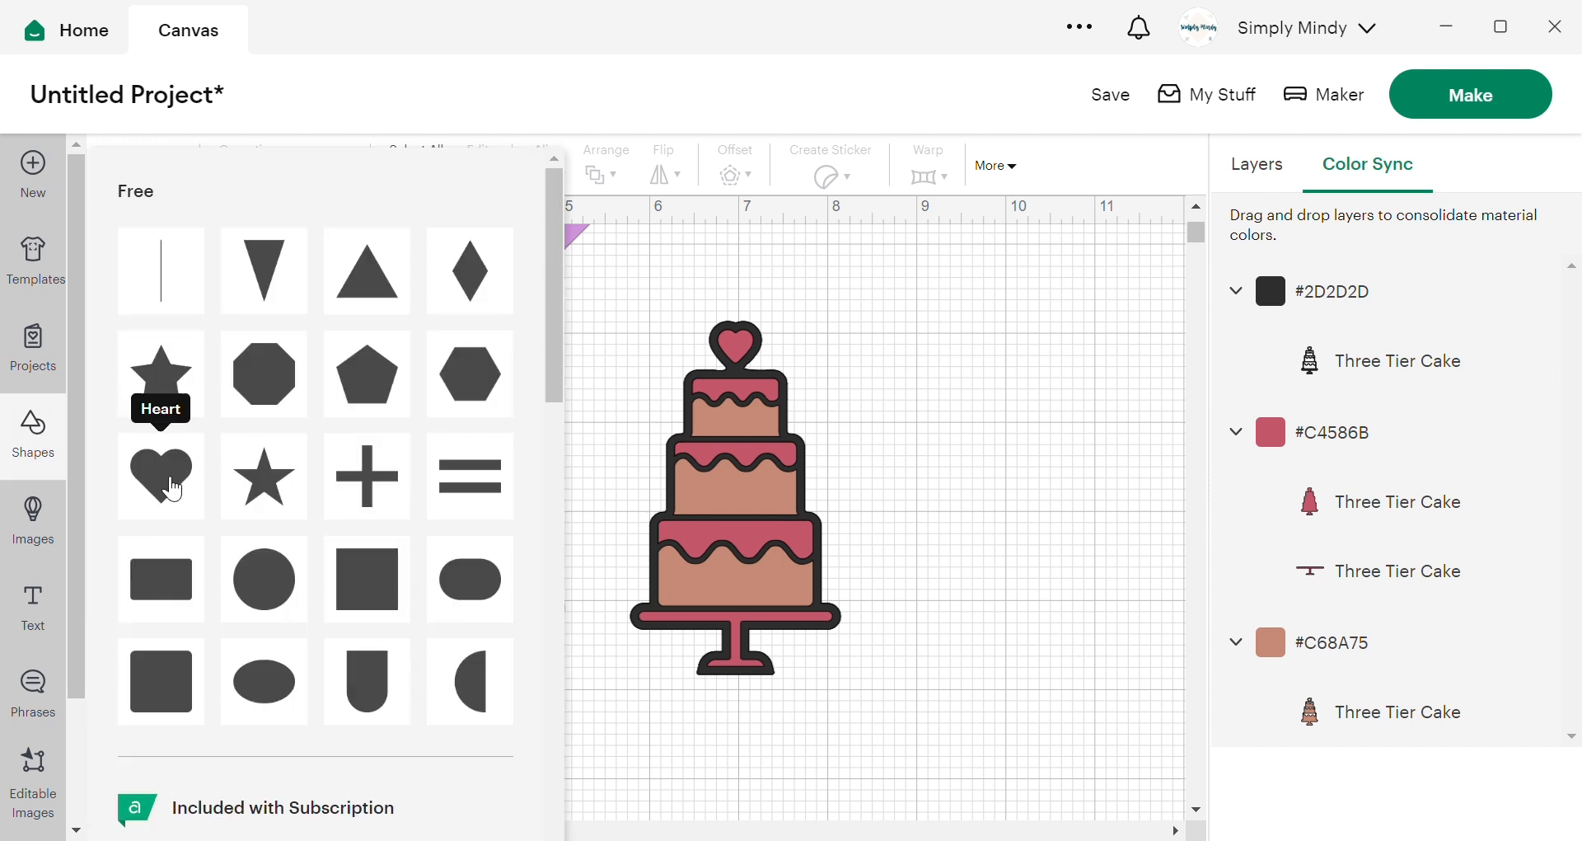
left_click(172, 491)
left_click_drag(344, 362, 999, 537)
left_click_drag(1059, 600, 697, 587)
- Duplicate the small heart twice and place the copies in the middle and on the right of the bottom tier
right_click(697, 587)
left_click(777, 247)
left_click_drag(239, 343, 744, 595)
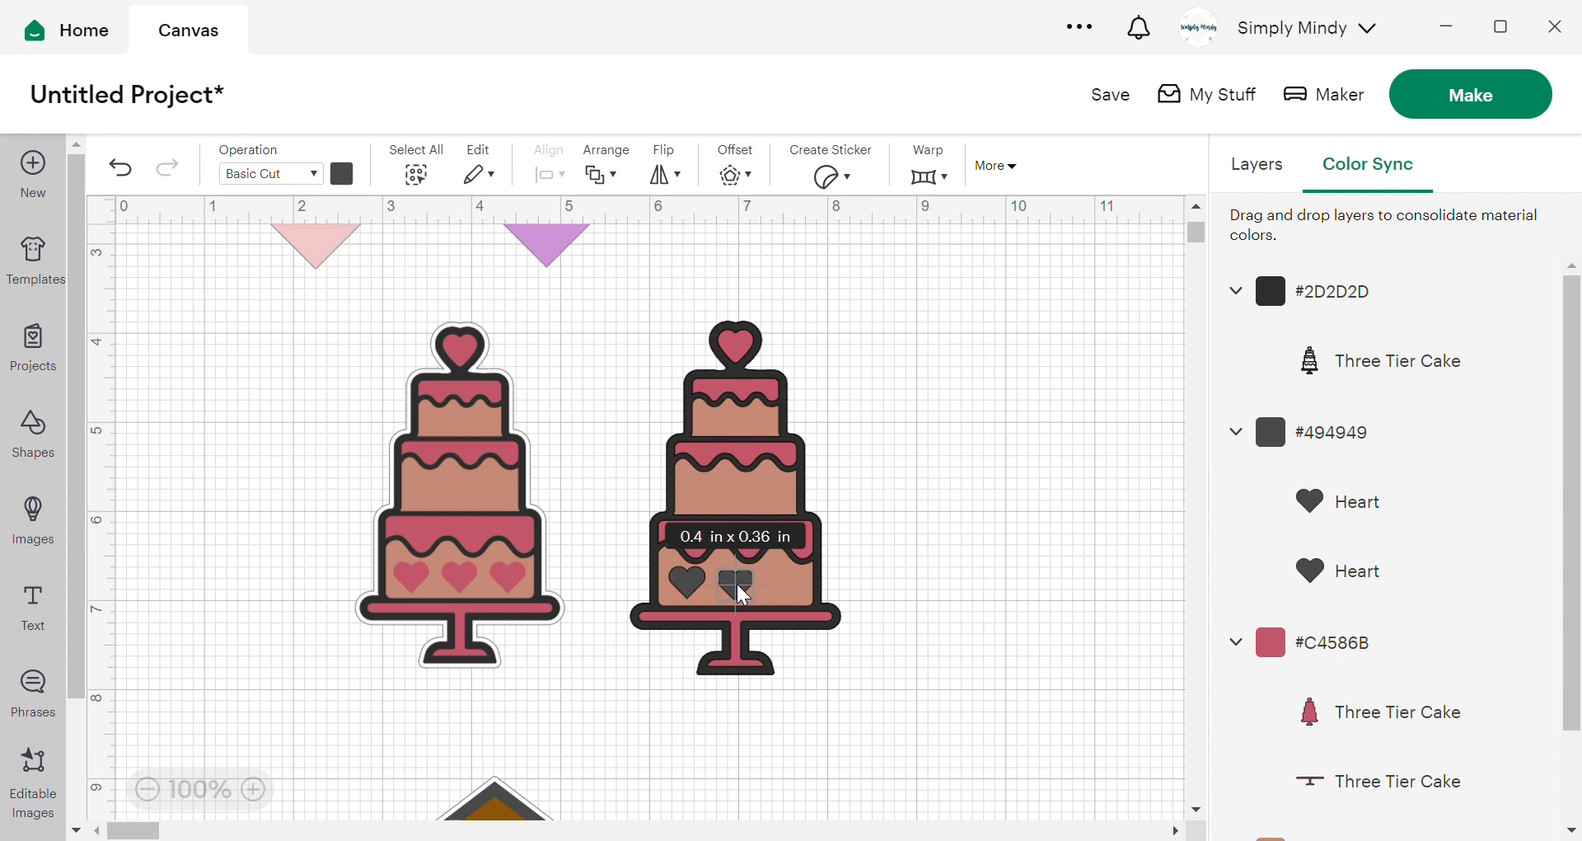
right_click(743, 595)
left_click(816, 343)
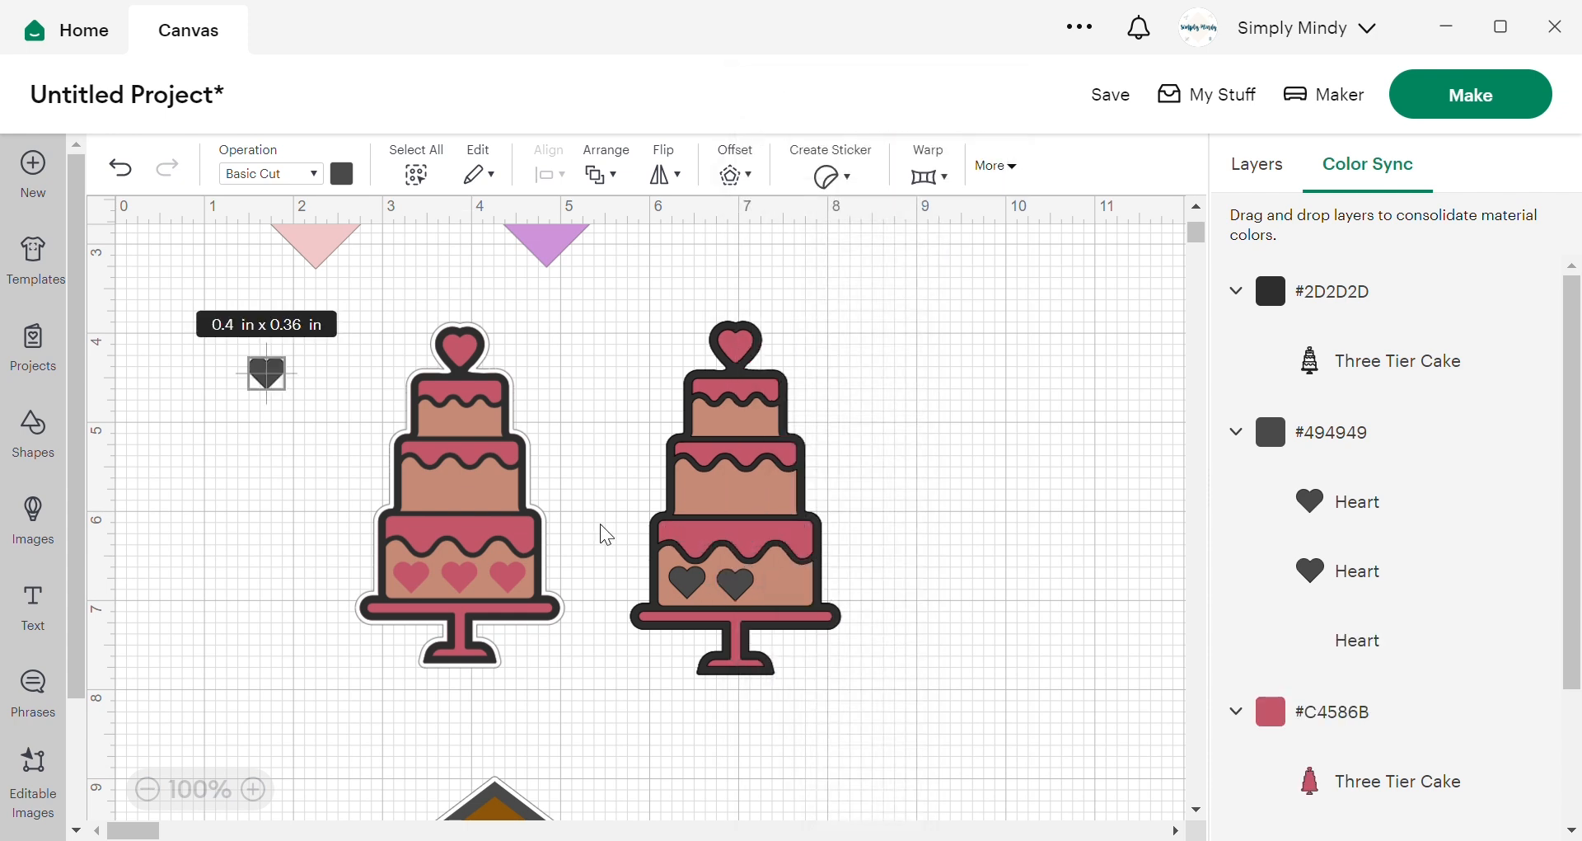
left_click_drag(267, 375, 796, 593)
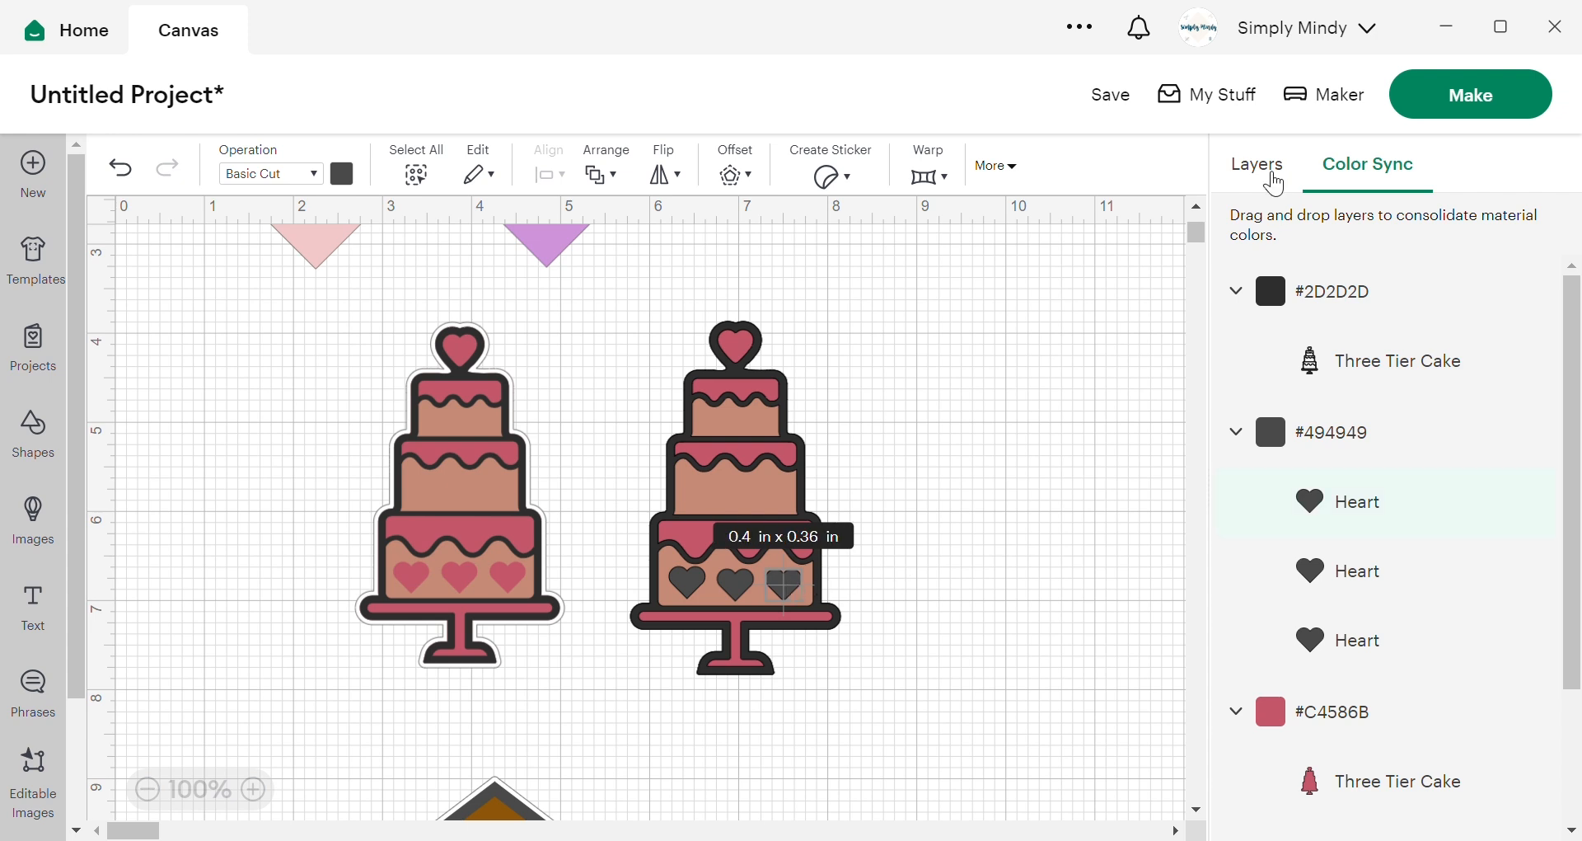
- Align the three small hearts along their top edges and distribute them horizontally
left_click(1261, 168)
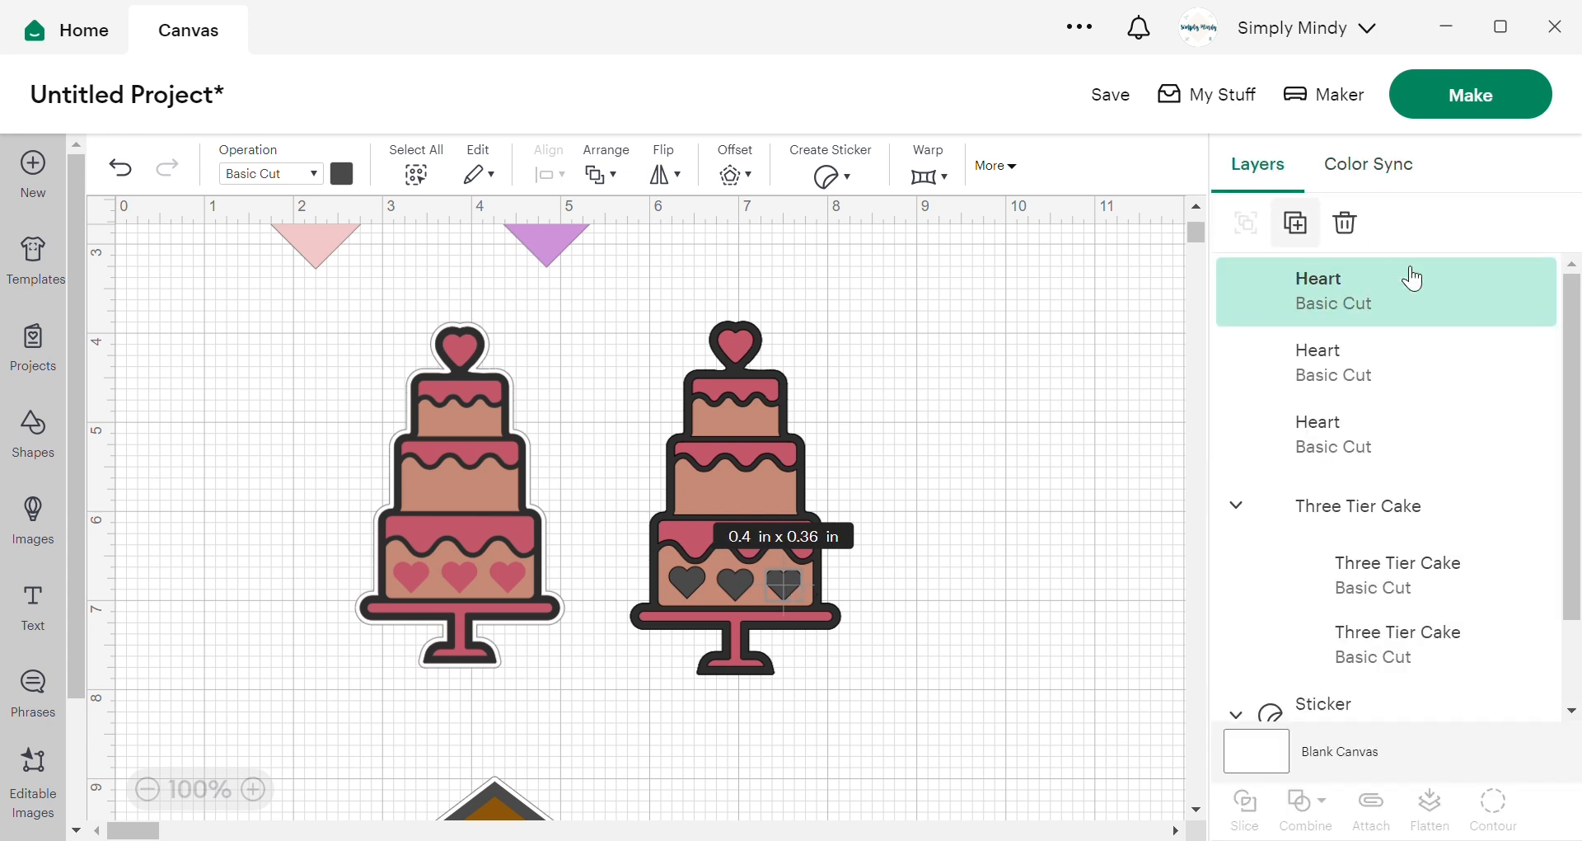
left_click(1400, 431, "shift")
left_click(1383, 375, "shift")
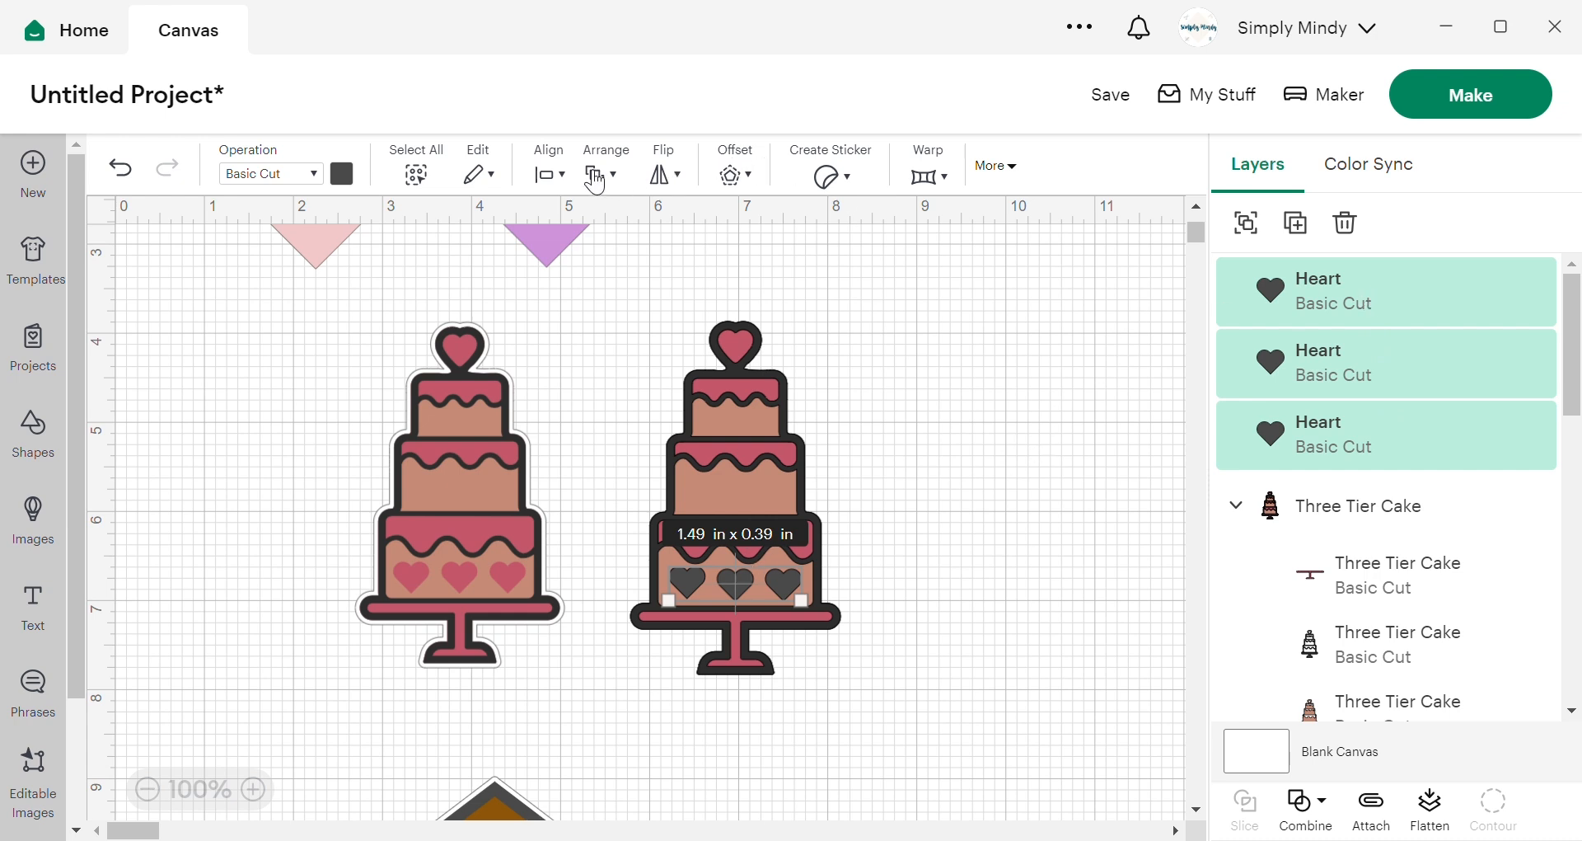
left_click(550, 174)
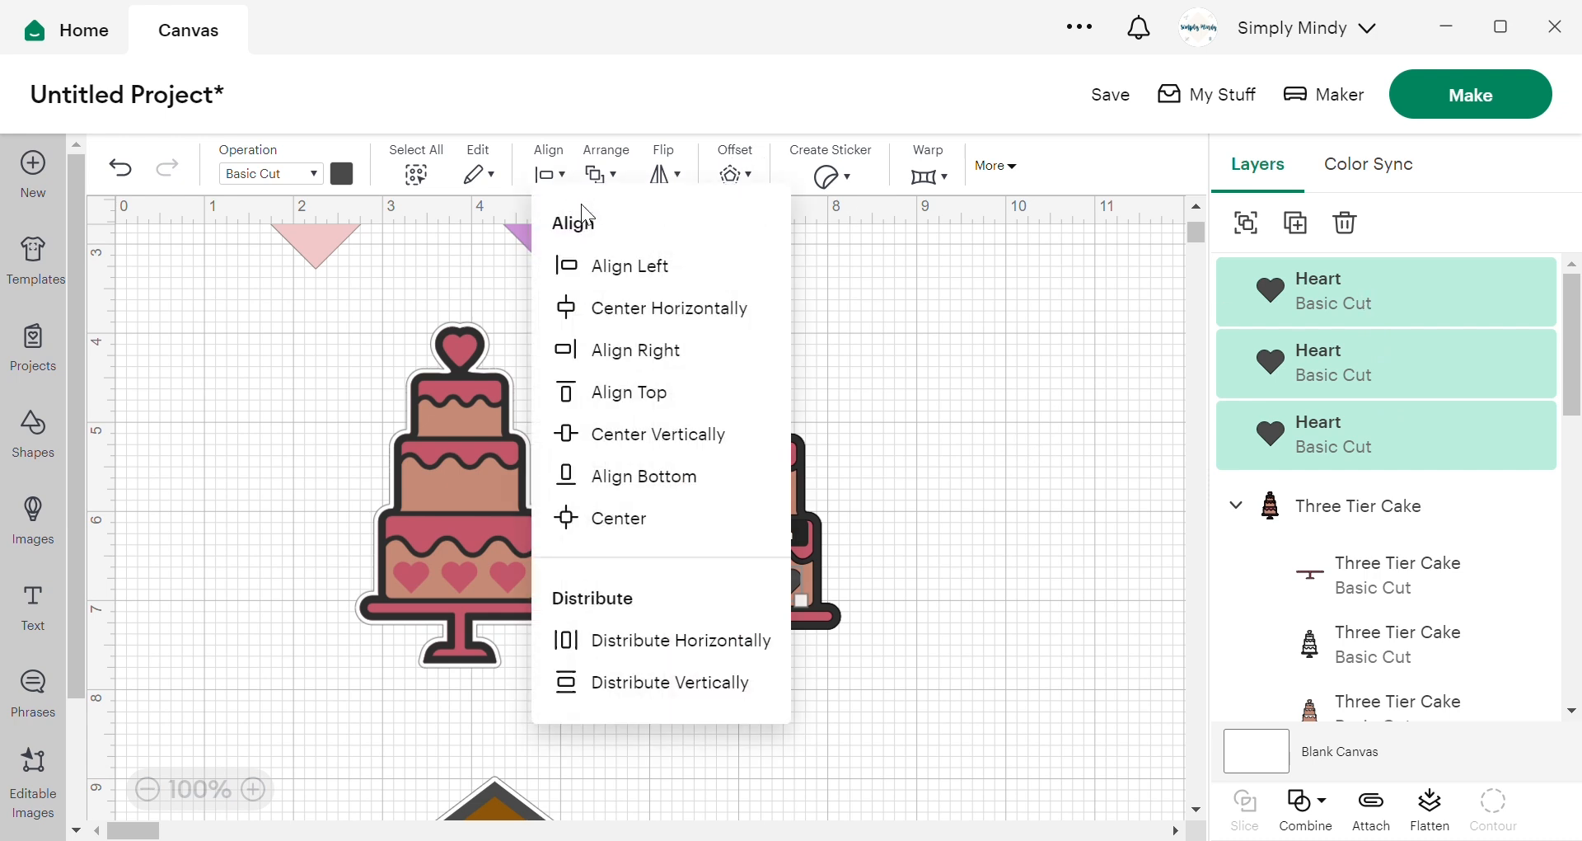
left_click(610, 394)
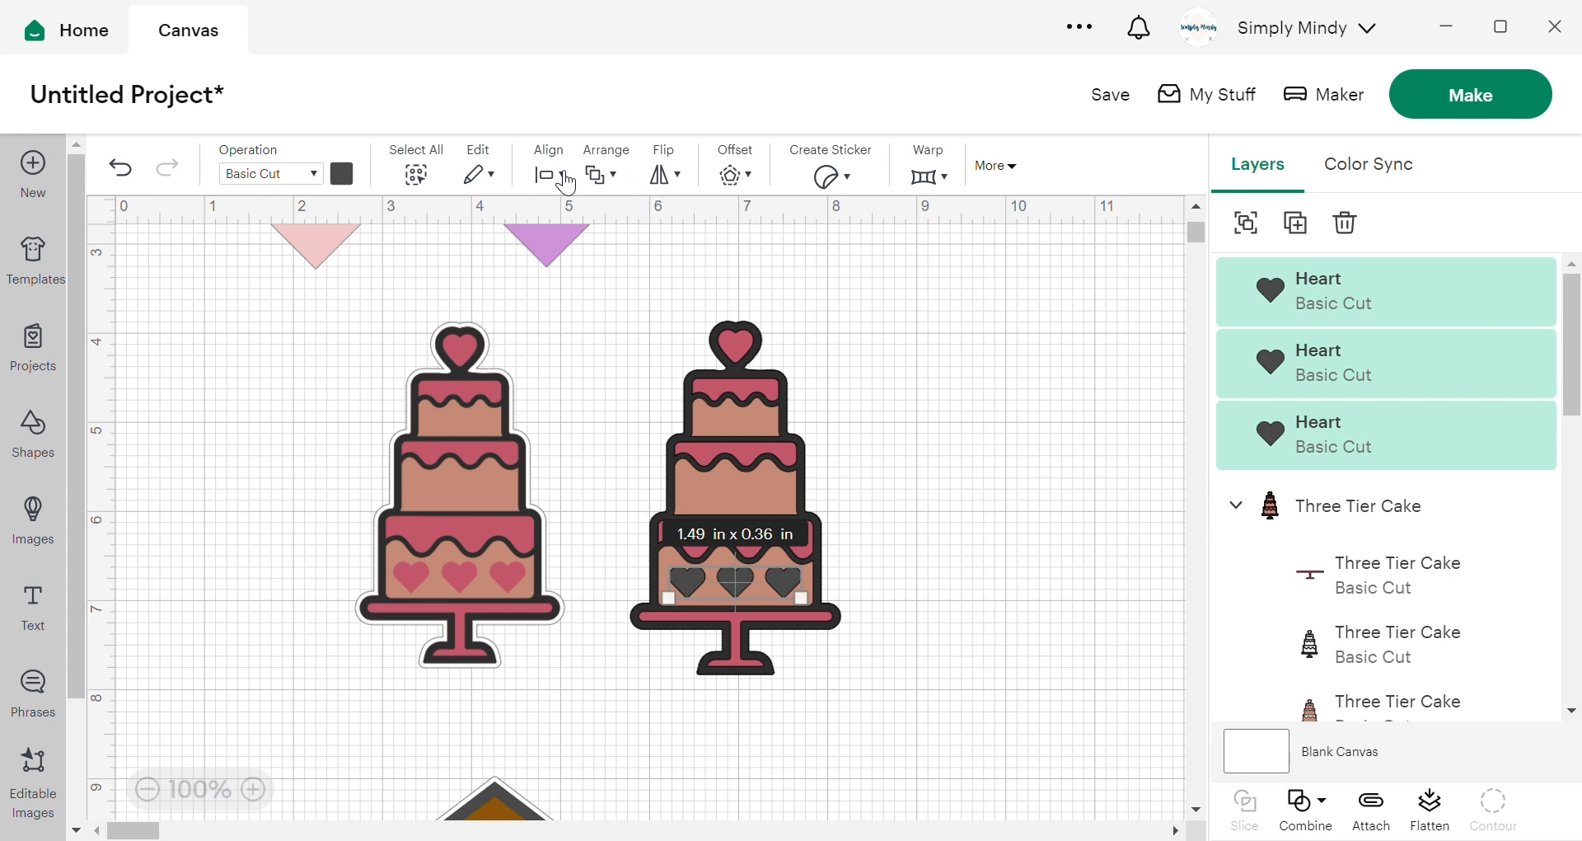
left_click(549, 174)
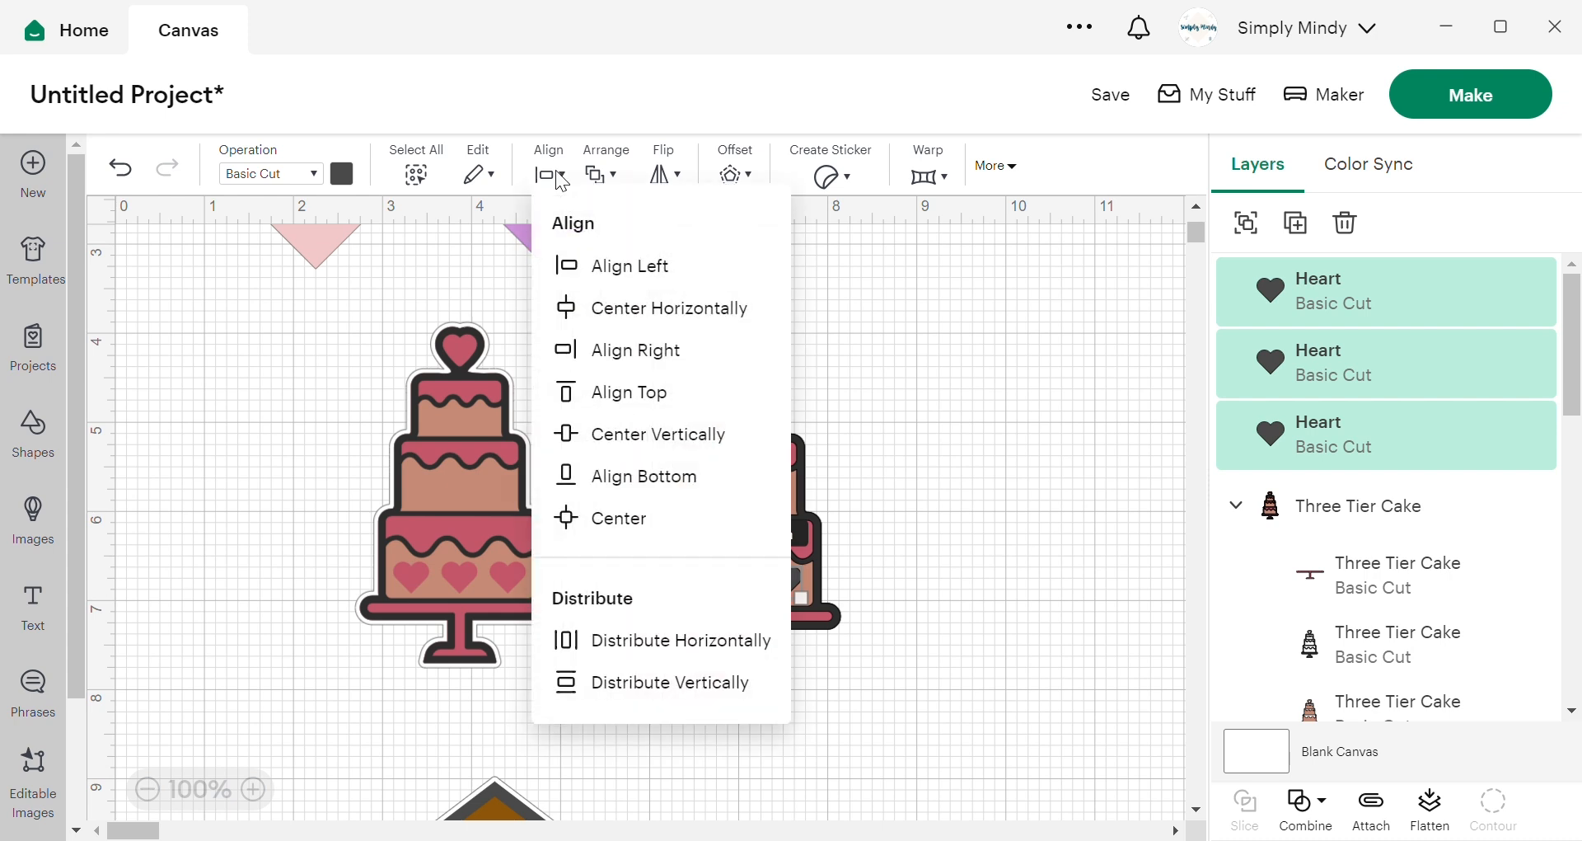
left_click(602, 642)
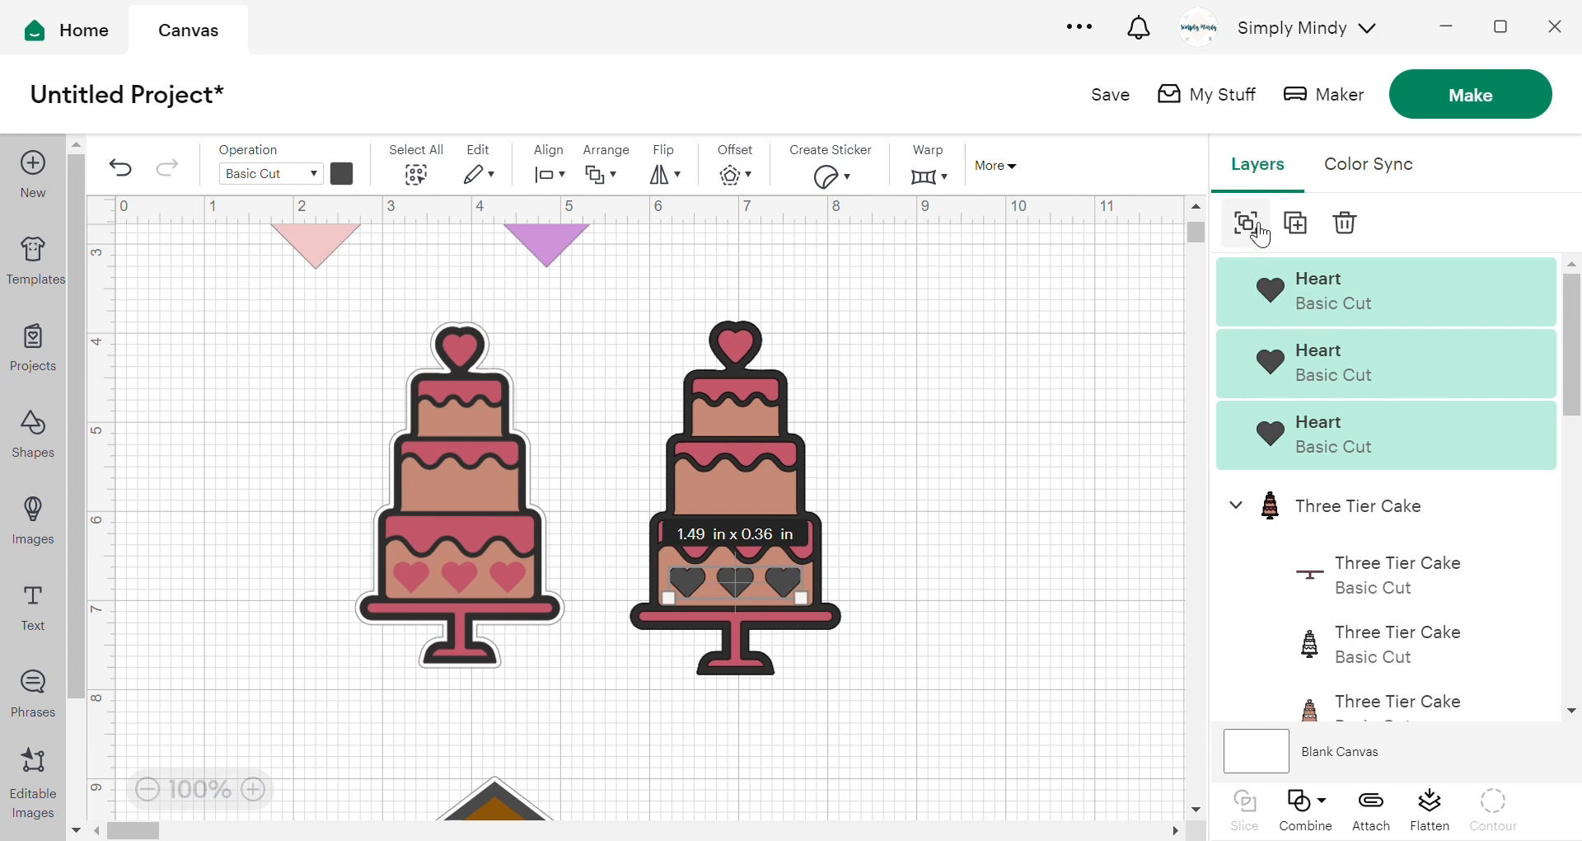
- Group the three small hearts and color them the same pink as the cake's frosting
left_click(1257, 229)
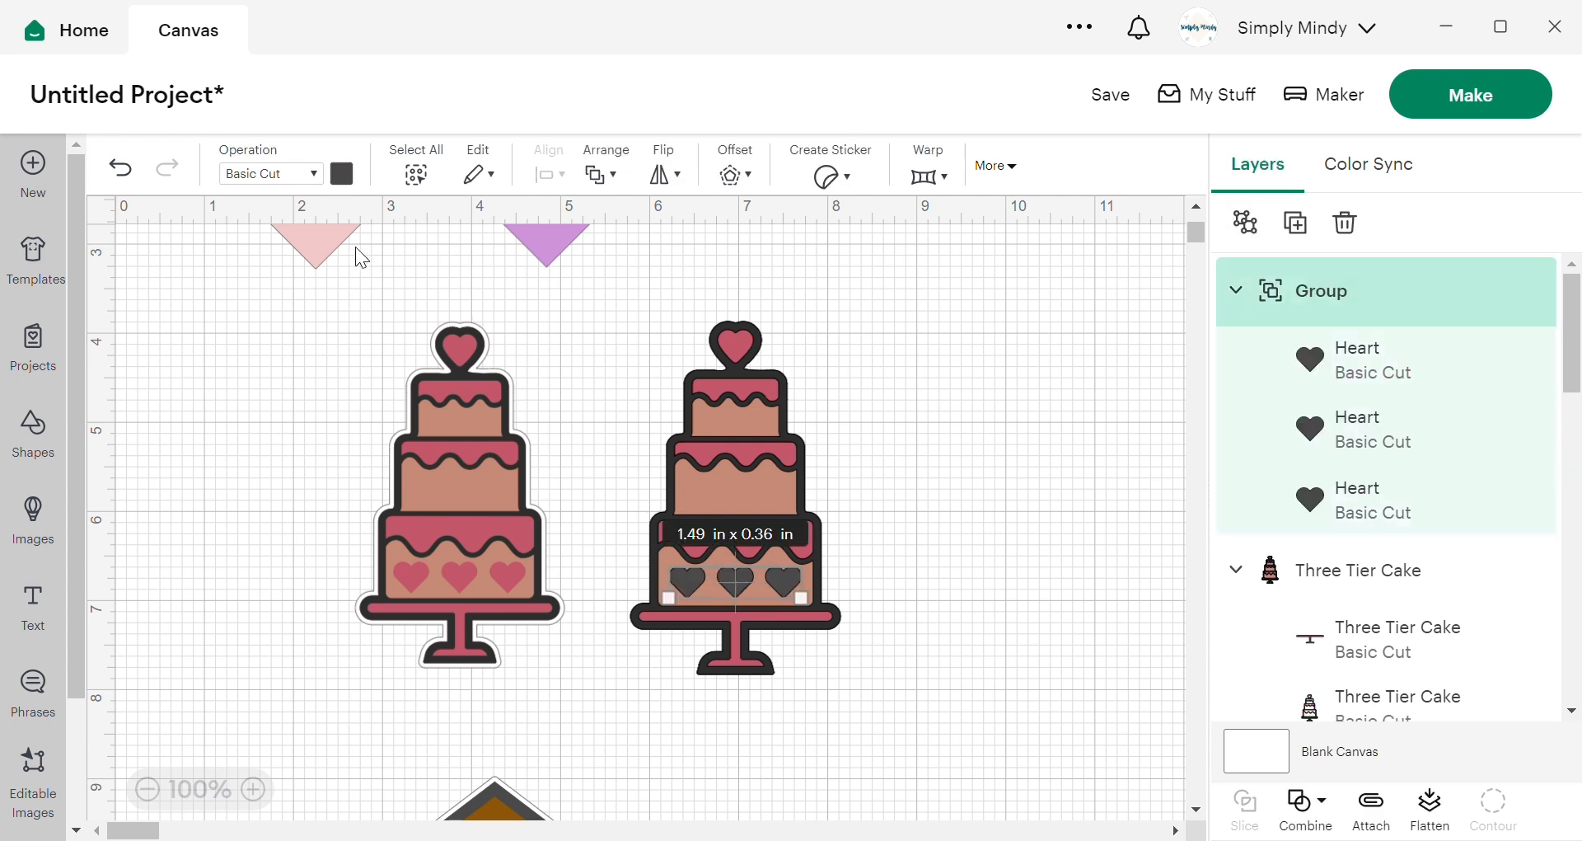
left_click(353, 175)
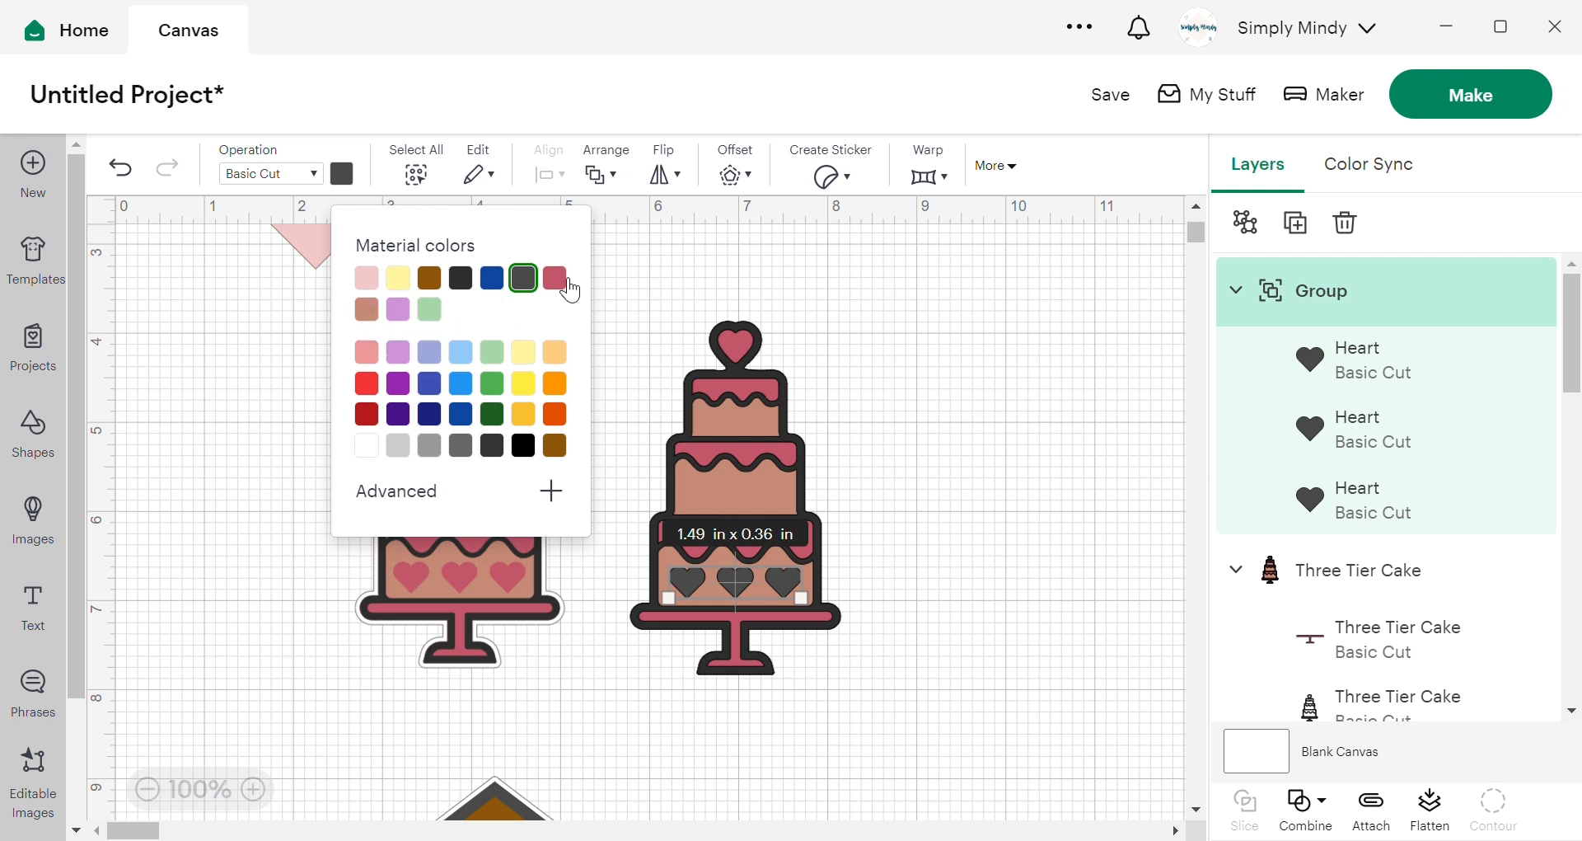
left_click(568, 284)
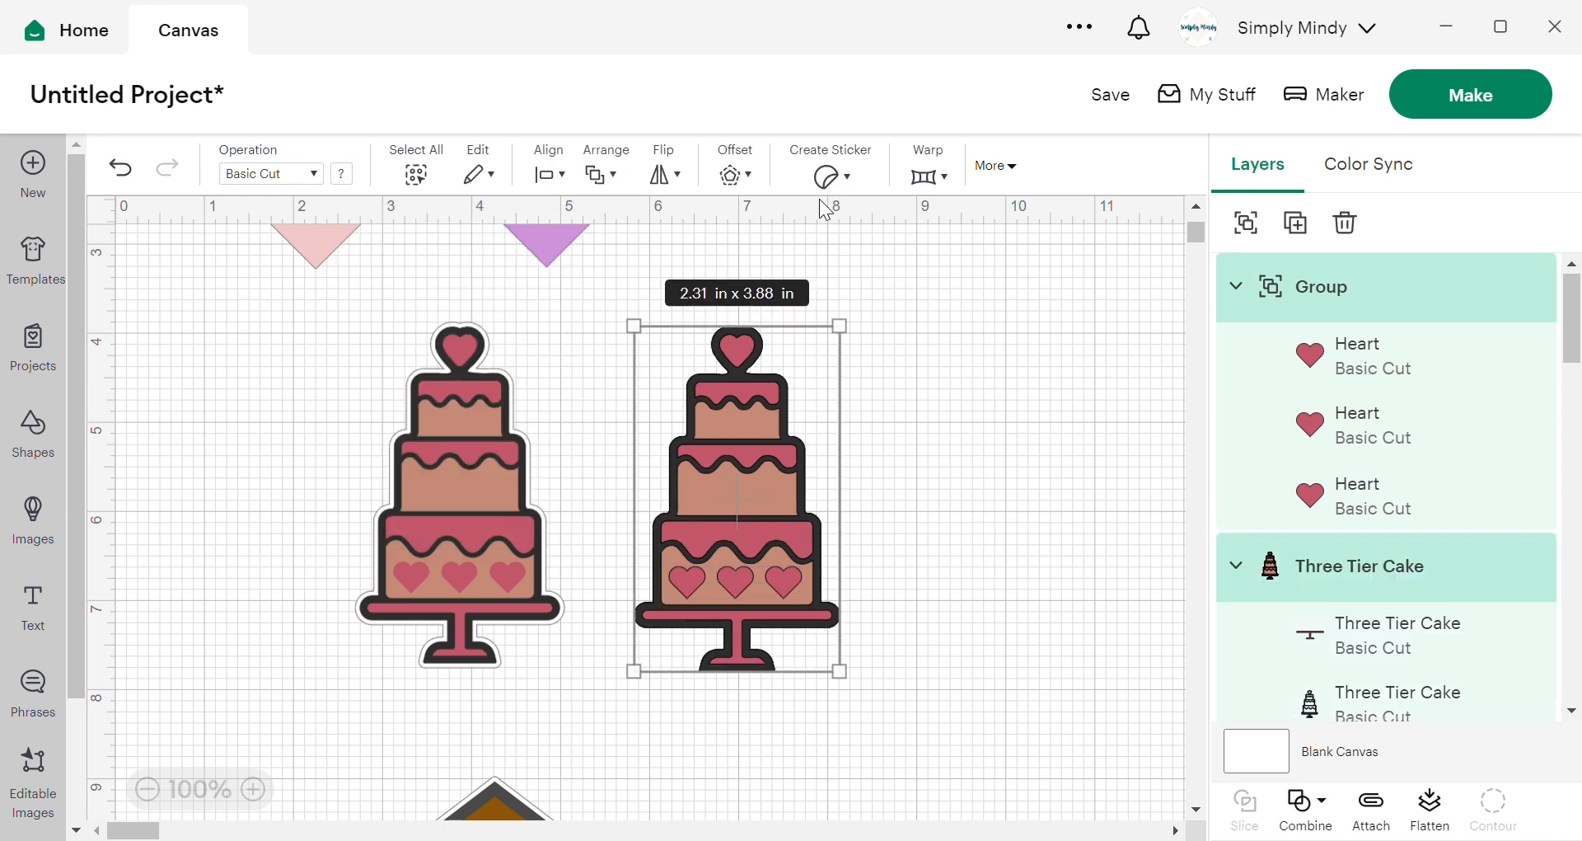
- Turn the new cake and its heart group into a Kiss Cut sticker with a Thin border
left_click(832, 181)
left_click(913, 634)
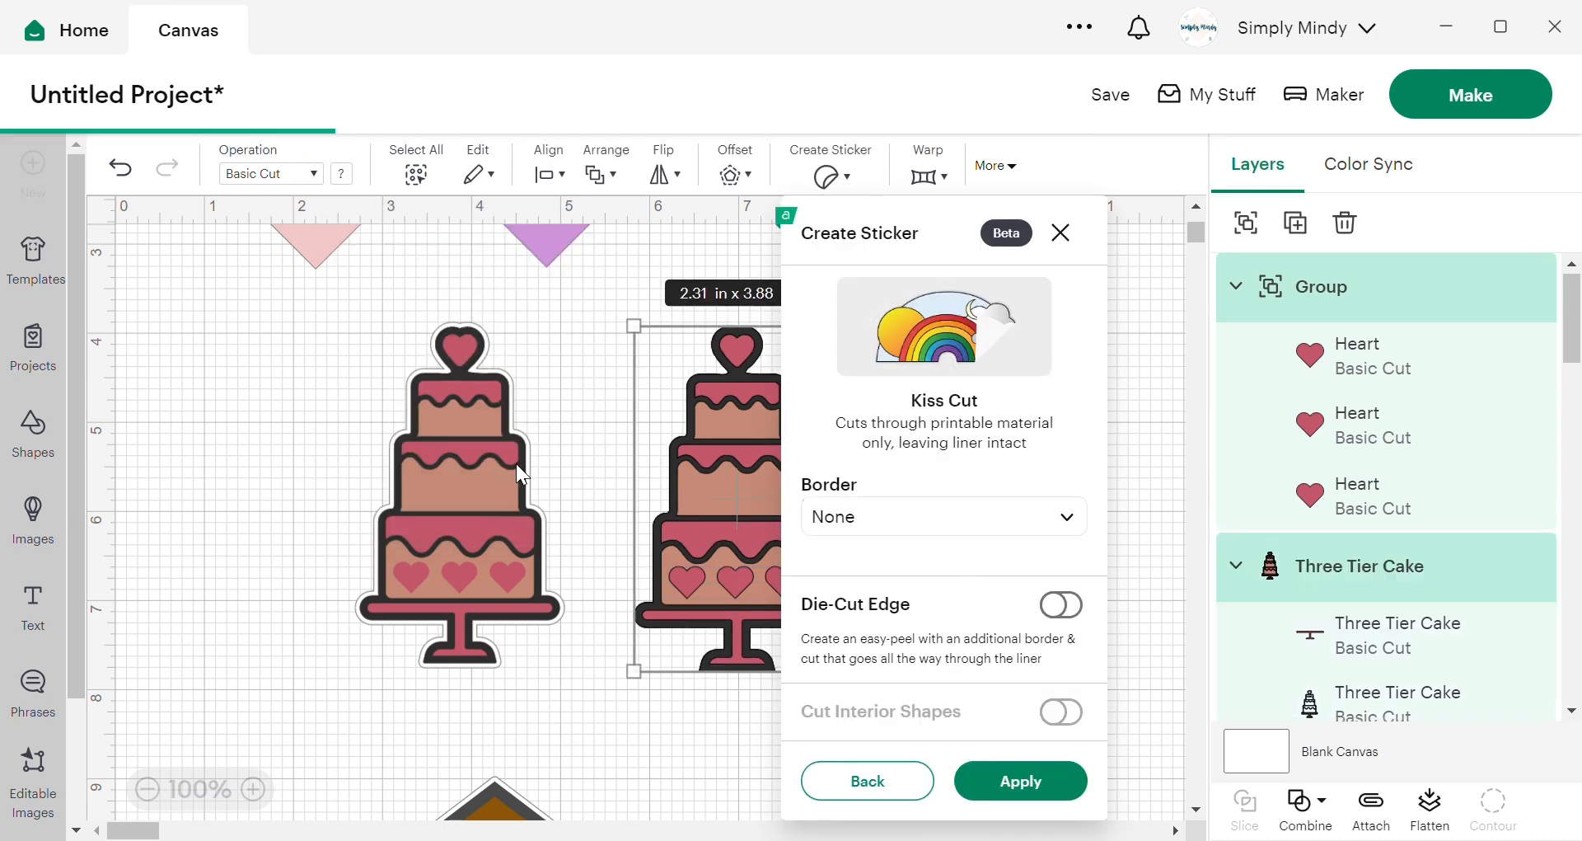
left_click(936, 526)
left_click(852, 634)
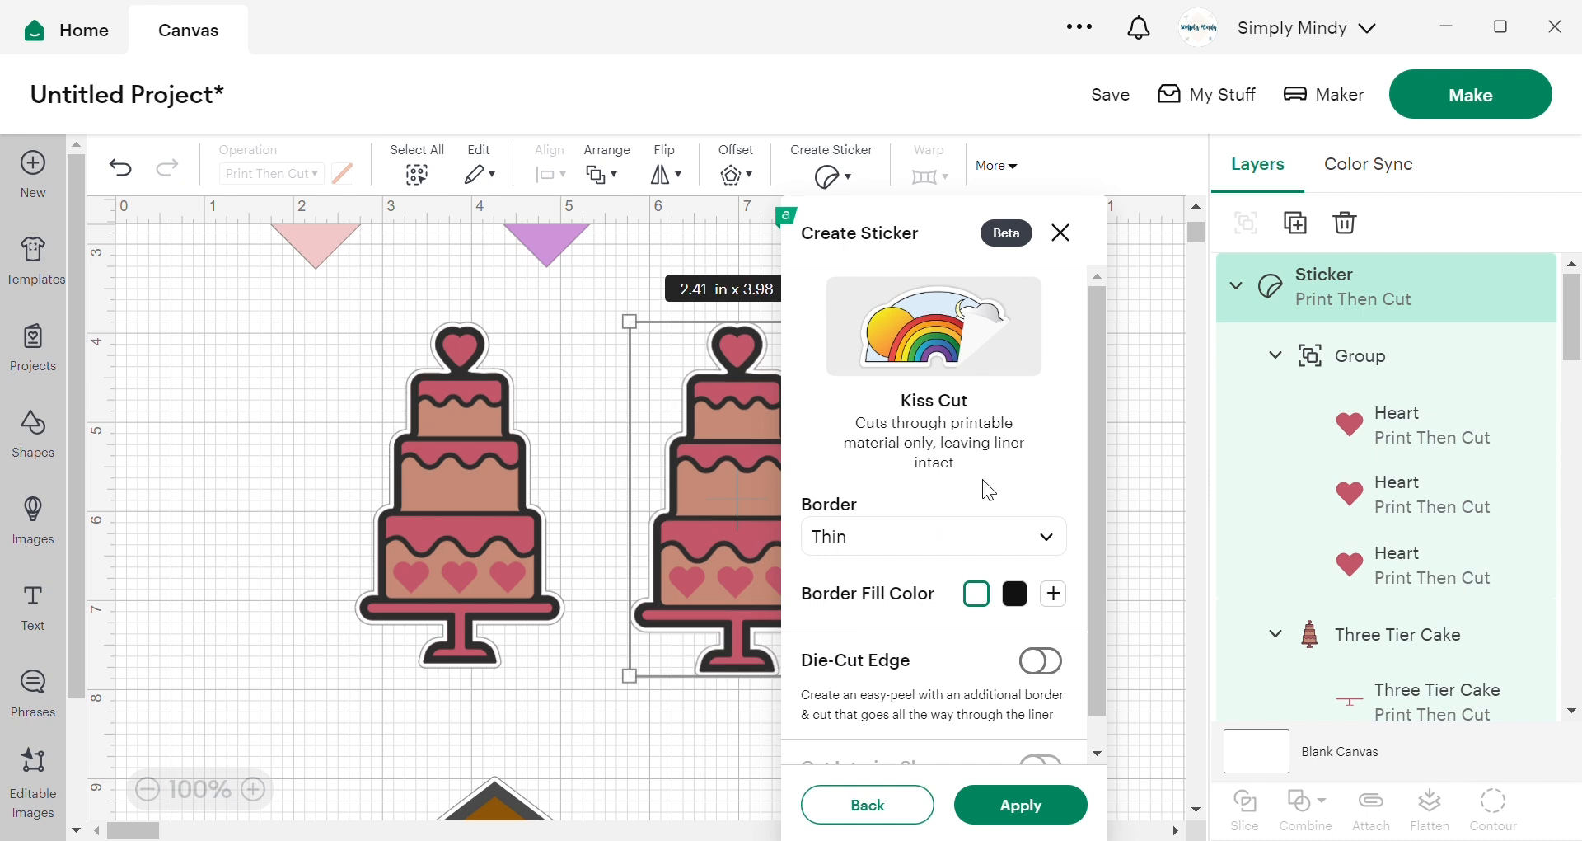
- Try #b06060 as the cake sticker's border fill color and set the fill back to white
scroll(1061, 574, "down", 1)
left_click(1055, 562)
mouse_move(815, 326)
left_mouse_down()
mouse_move(906, 388)
mouse_move(1036, 382)
mouse_move(931, 369)
left_mouse_up()
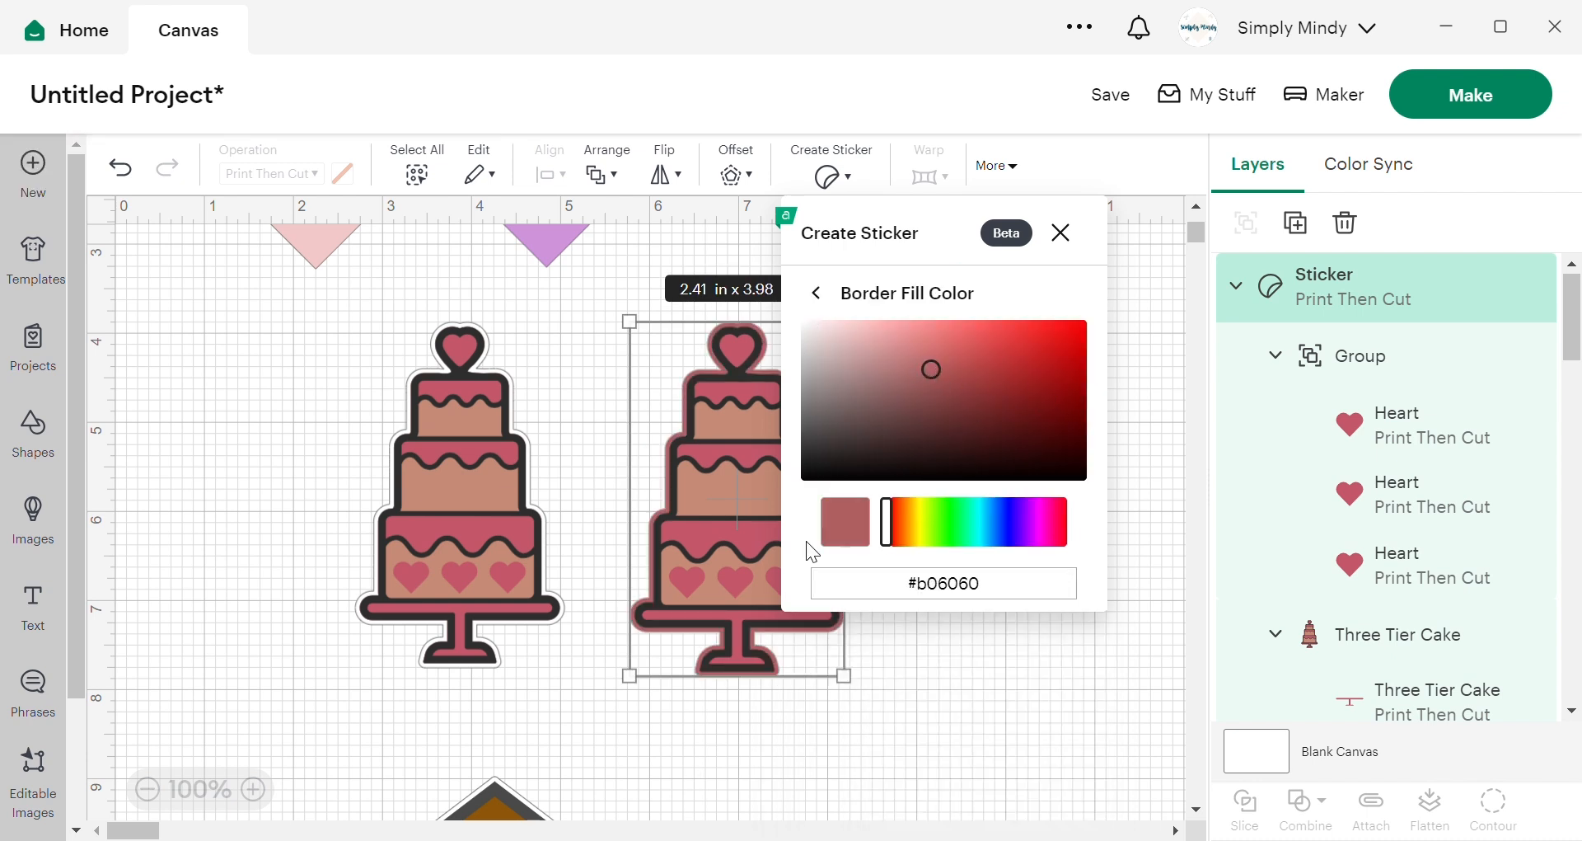
left_click(815, 295)
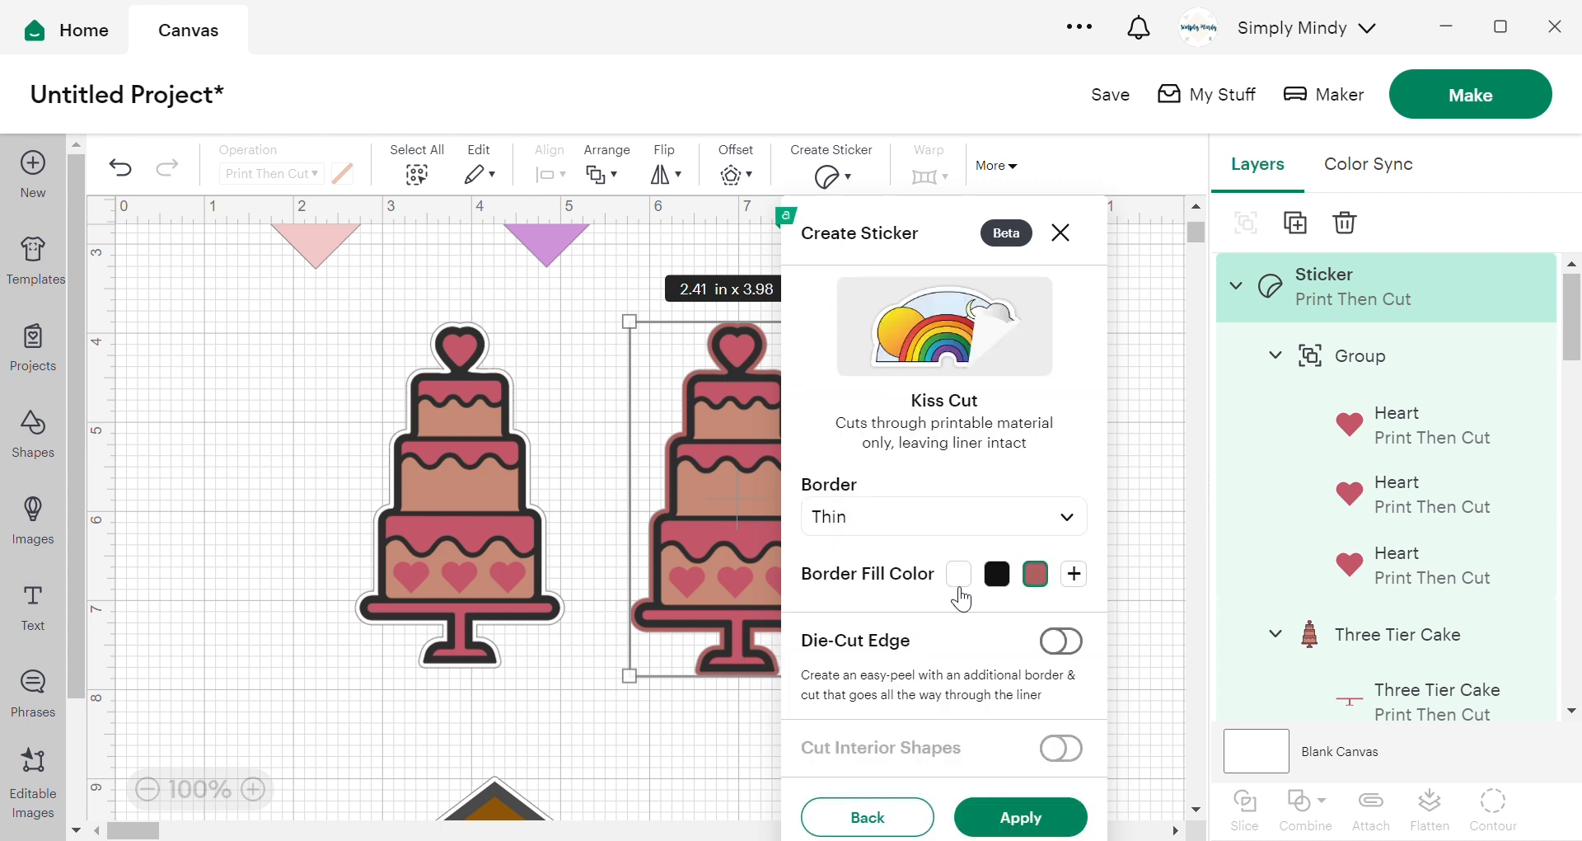
left_click(973, 577)
- Move the doghouse sticker about 1 in down and 1 in to the left on the canvas
scroll(923, 667, "down", 1)
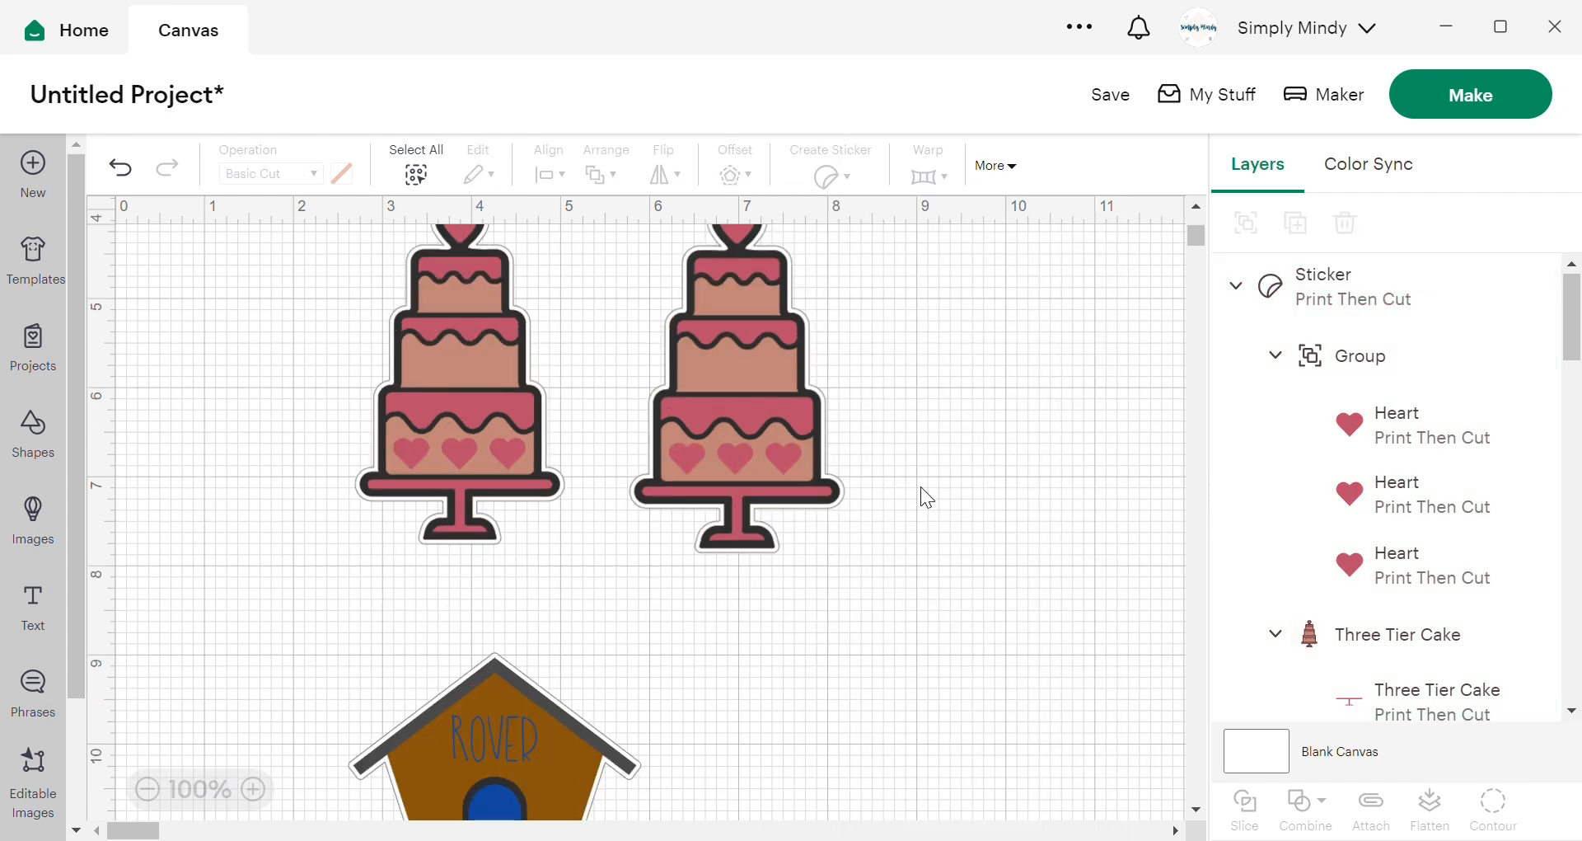
scroll(995, 463, "down", 3)
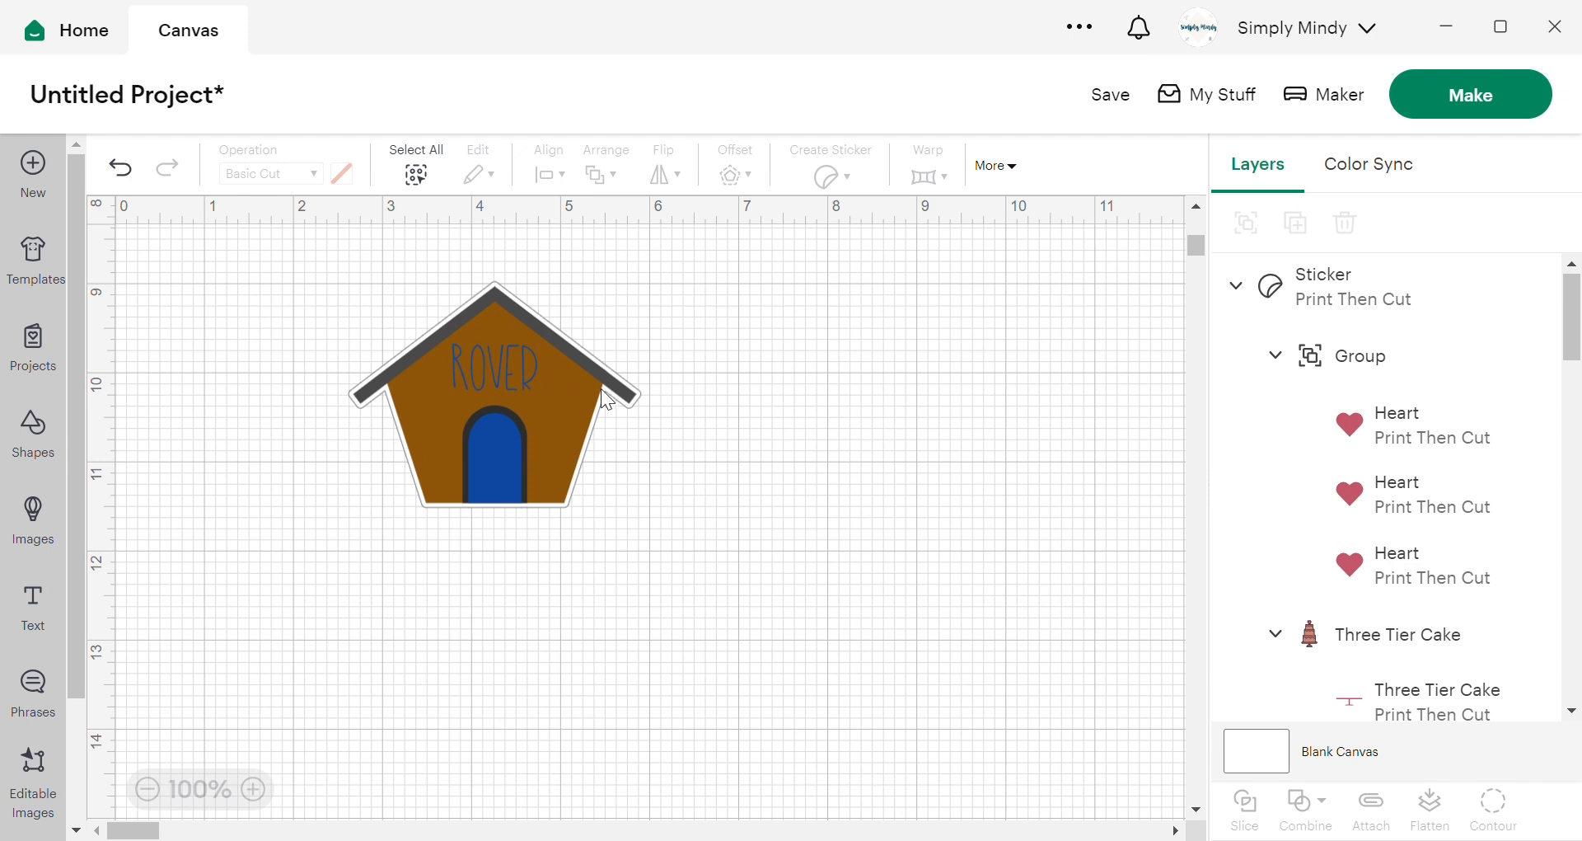
left_click_drag(574, 400, 486, 497)
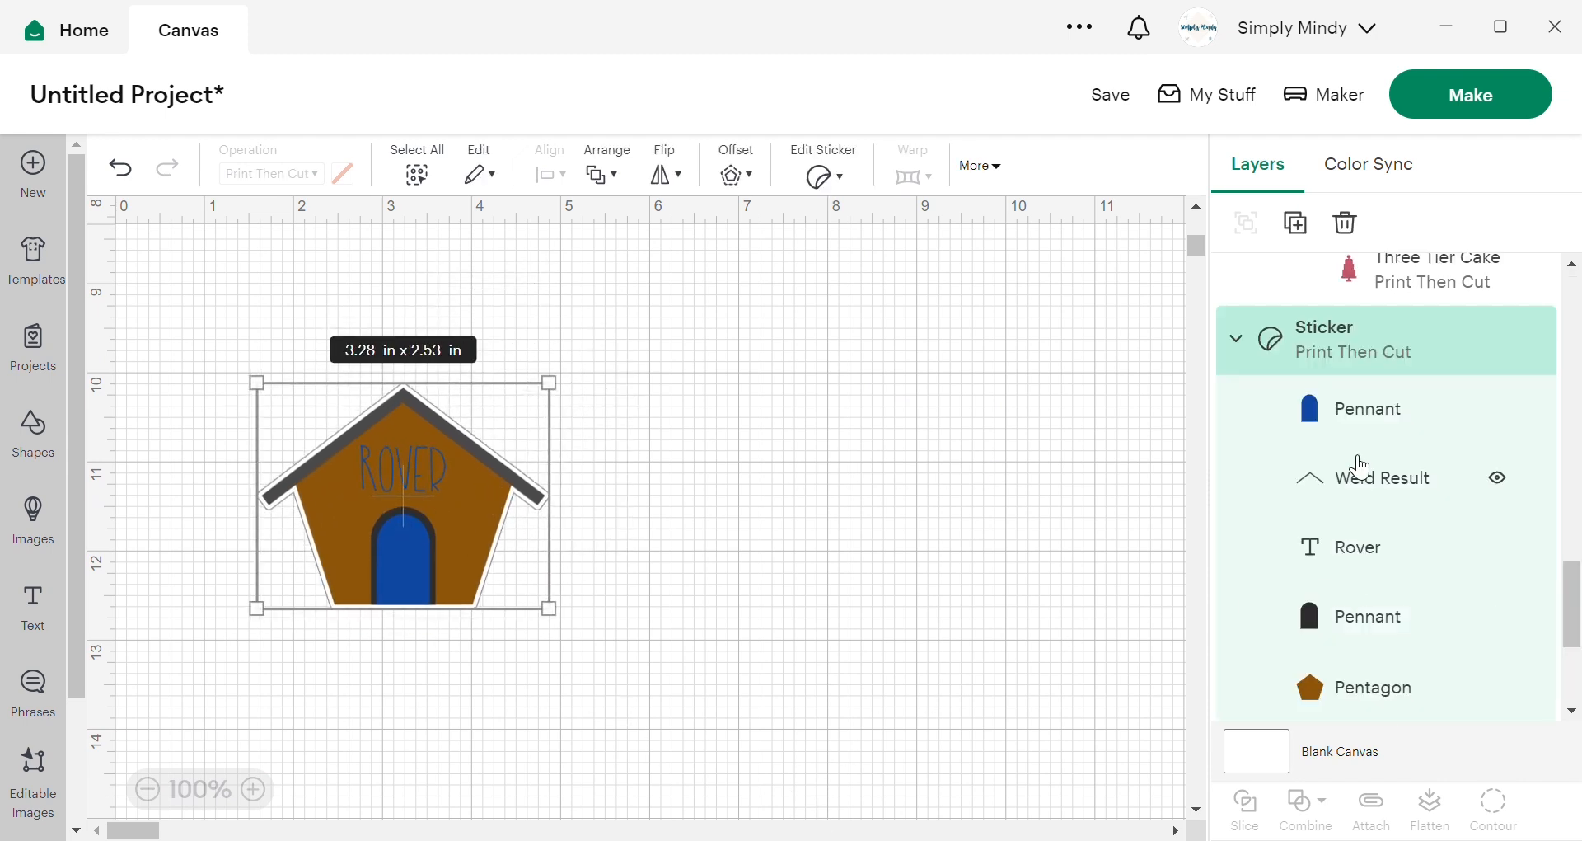
left_click(355, 701)
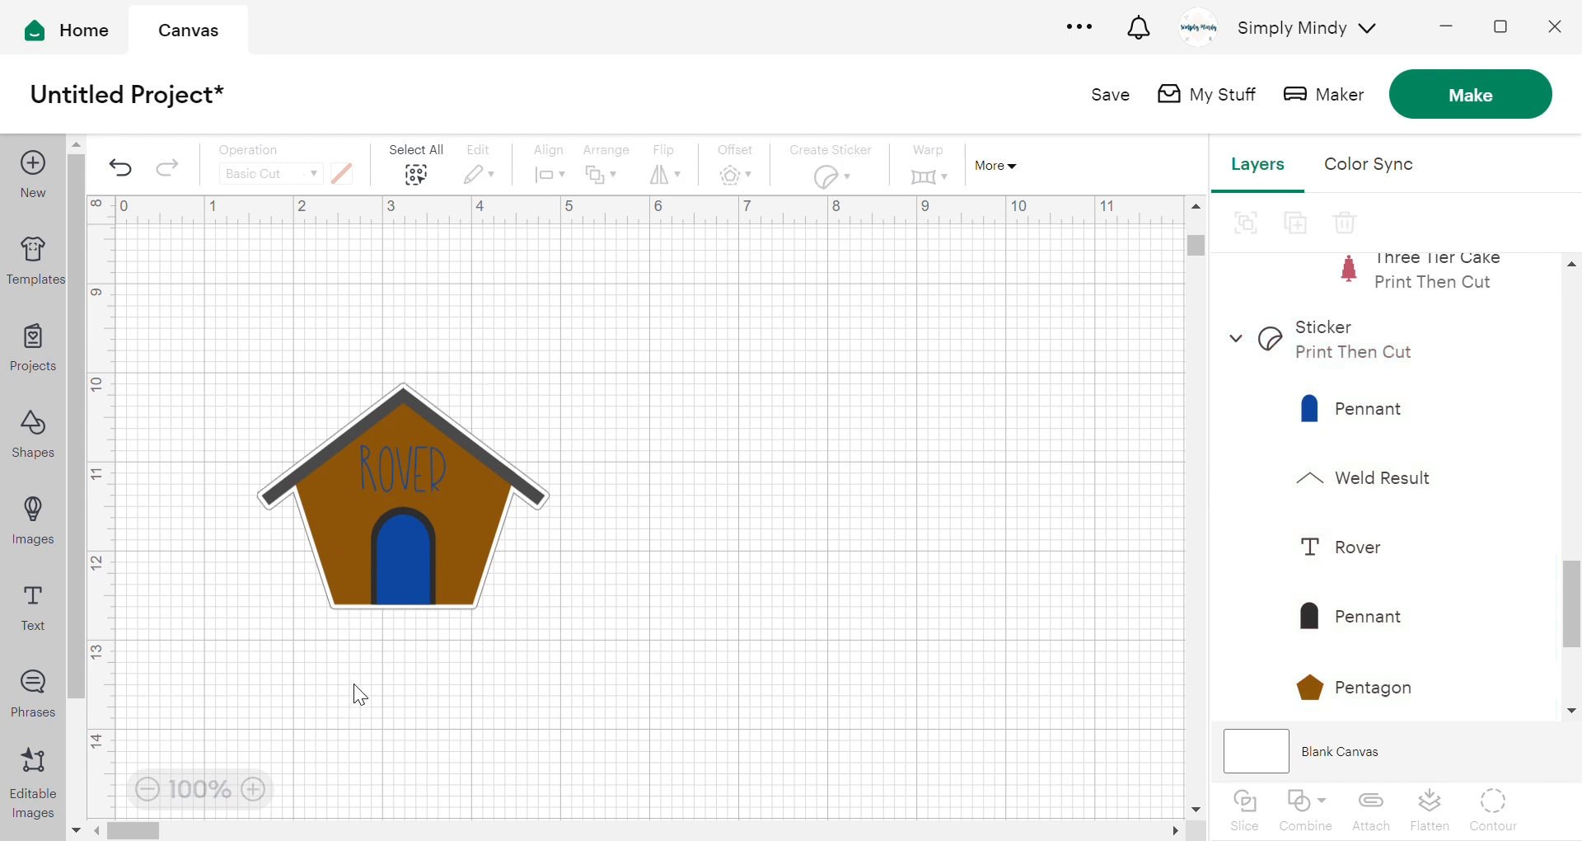
- Add a brown pentagon, 2.36 x 2.25 in, to the right of the doghouse sticker
left_click(37, 445)
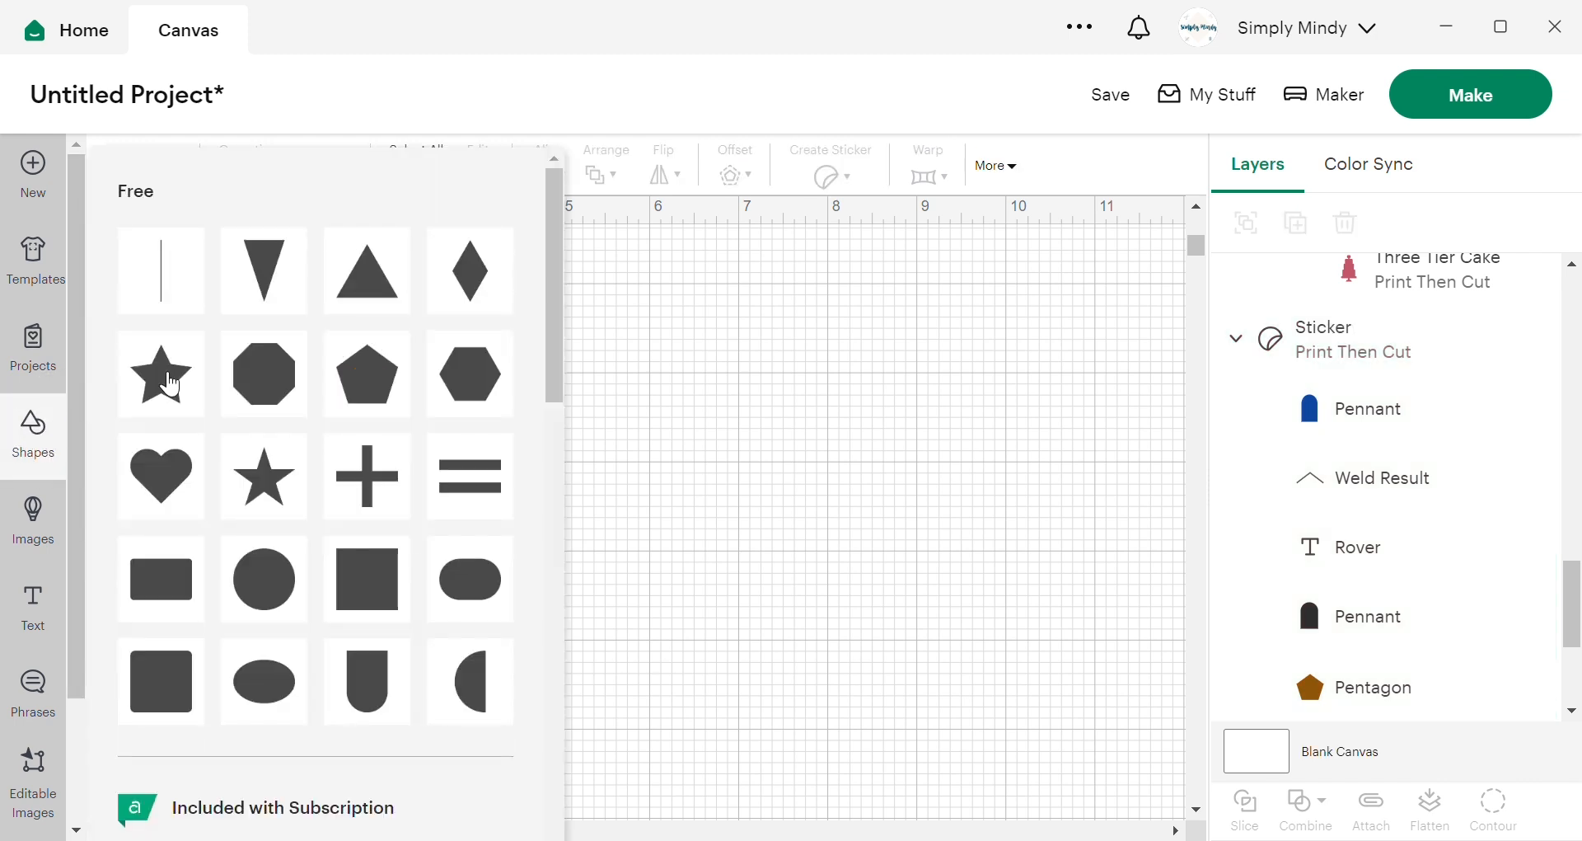
left_click(367, 373)
left_click(437, 284)
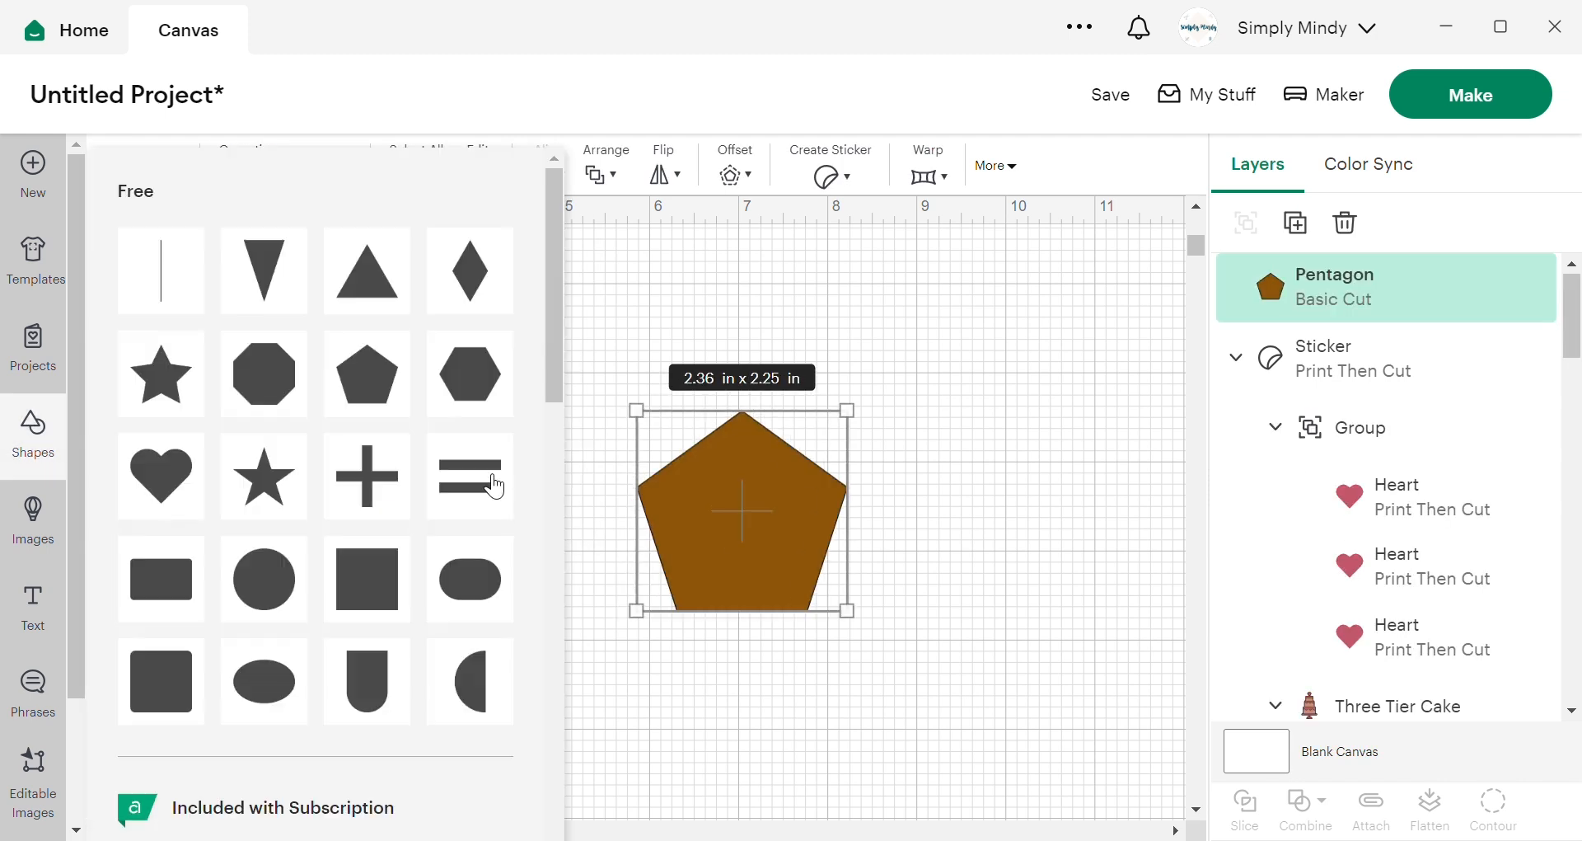
- Add an equal sign shape and hide one of its two bars with Contour
left_click(496, 485)
left_click(1493, 811)
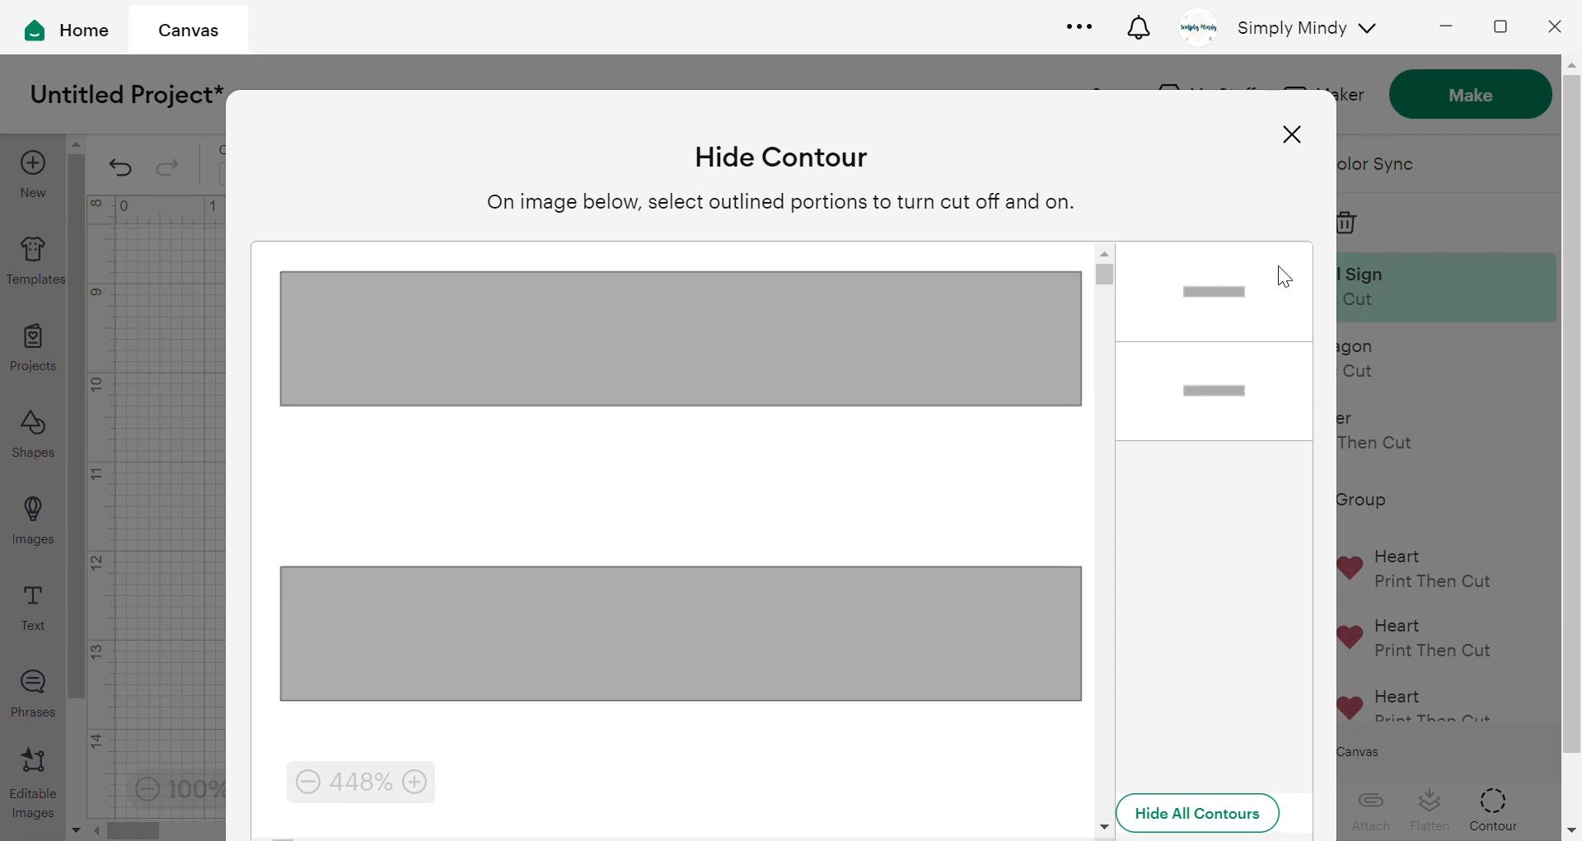
left_click(1177, 292)
- Scale the remaining bar to about 2 in long, rotate it and lay it along the pentagon's upper right edge
left_click_drag(893, 367, 893, 355)
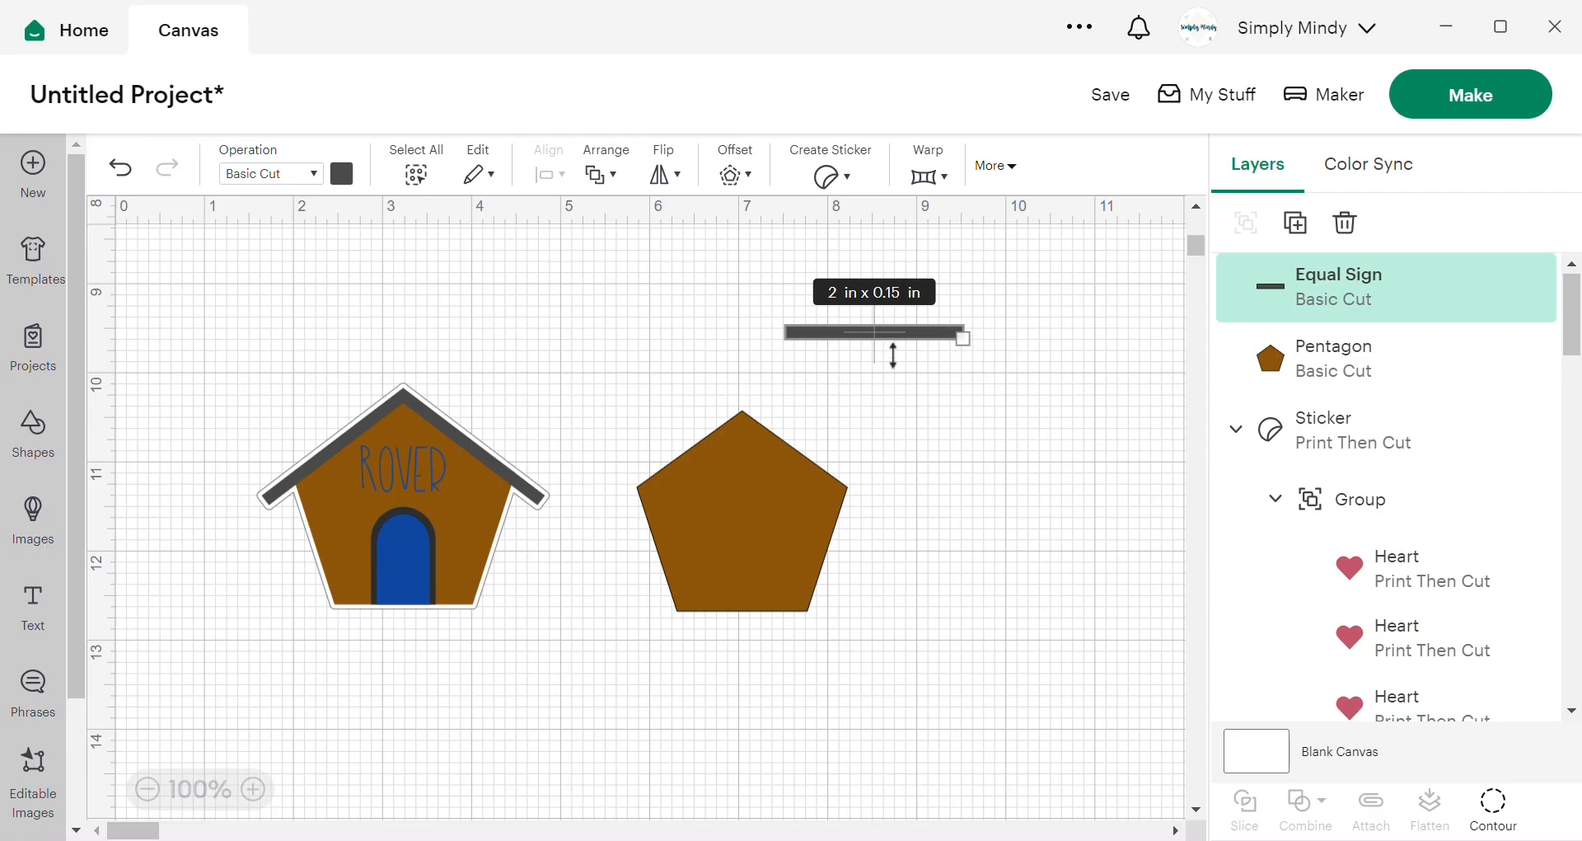
left_click_drag(1003, 377, 982, 430)
left_click_drag(896, 371, 832, 495)
- Duplicate the roof bar, flip the copy horizontally and lay it along the pentagon's upper left edge
right_click(832, 495)
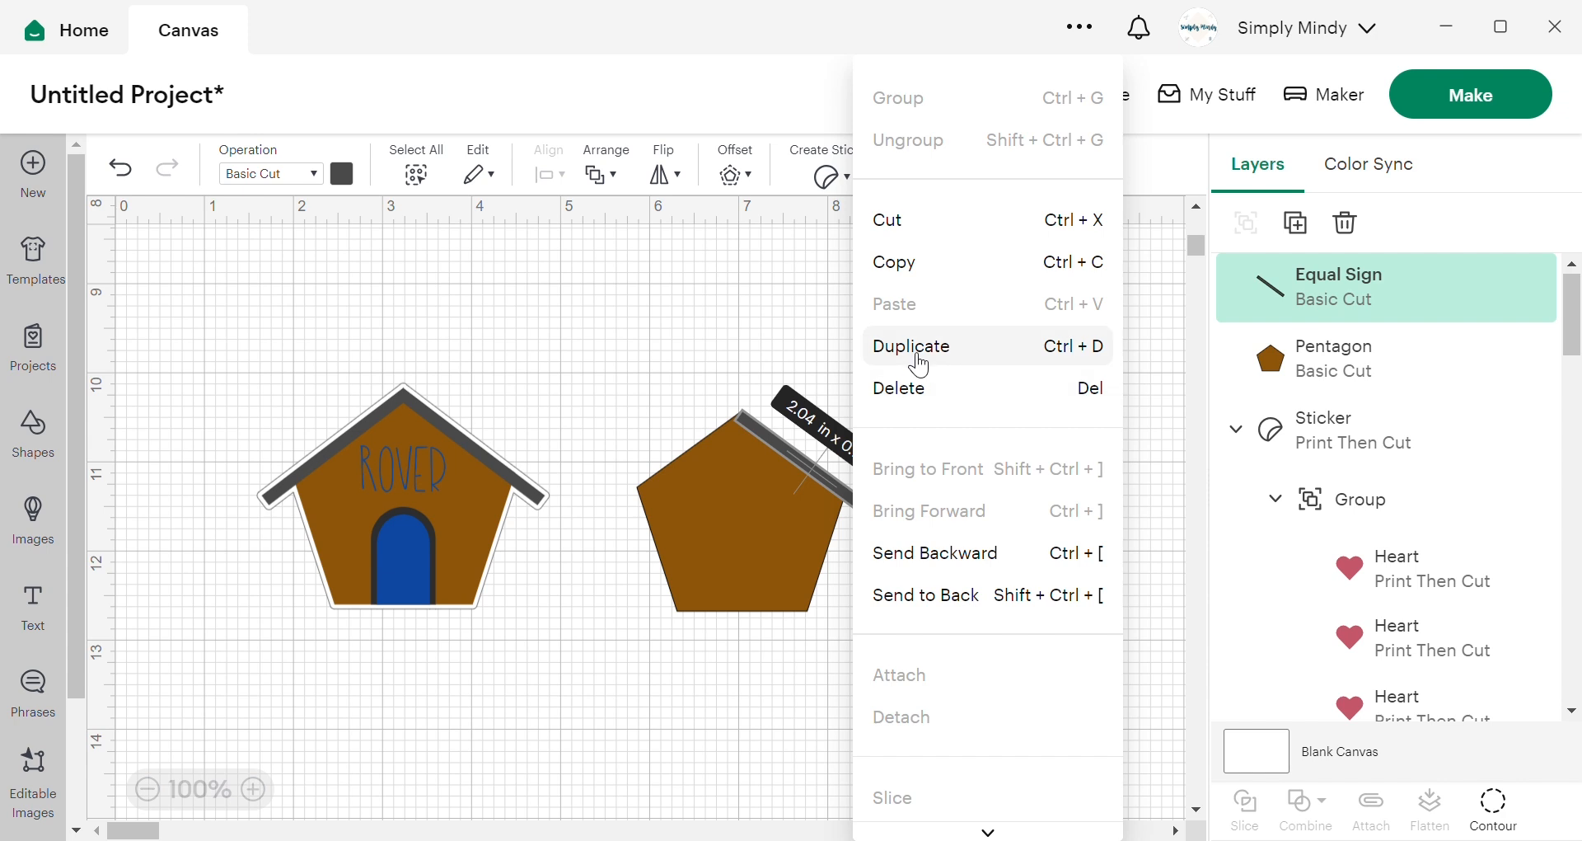
left_click(953, 346)
left_click_drag(334, 412, 715, 437)
left_click(665, 173)
left_click(766, 226)
- Weld the two roof bars into a single roof shape
left_click(1360, 345)
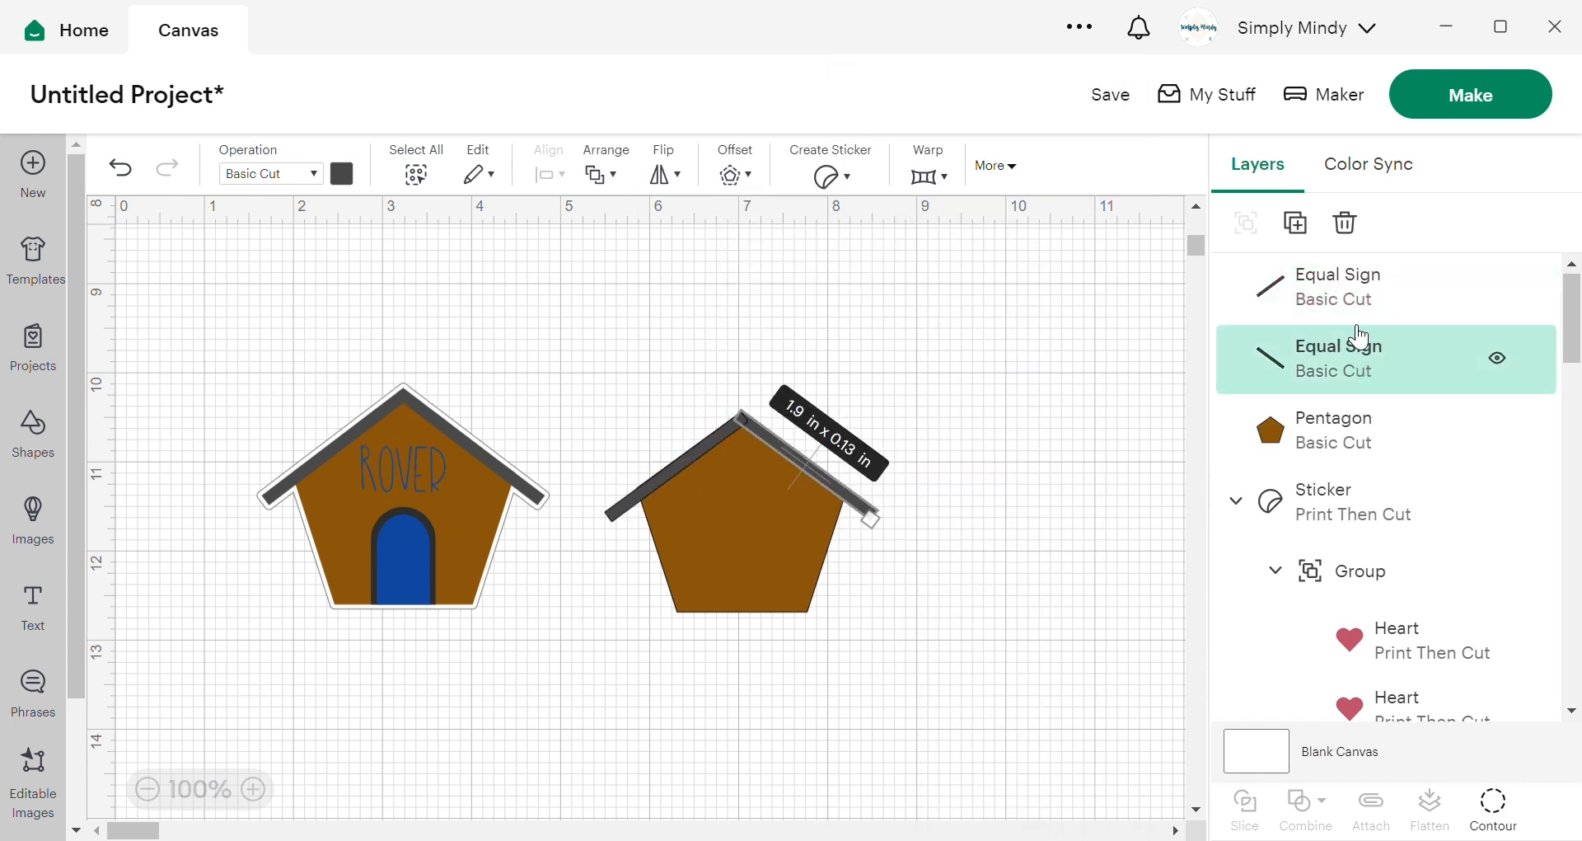
left_click(1360, 301, "shift")
left_click(1306, 803)
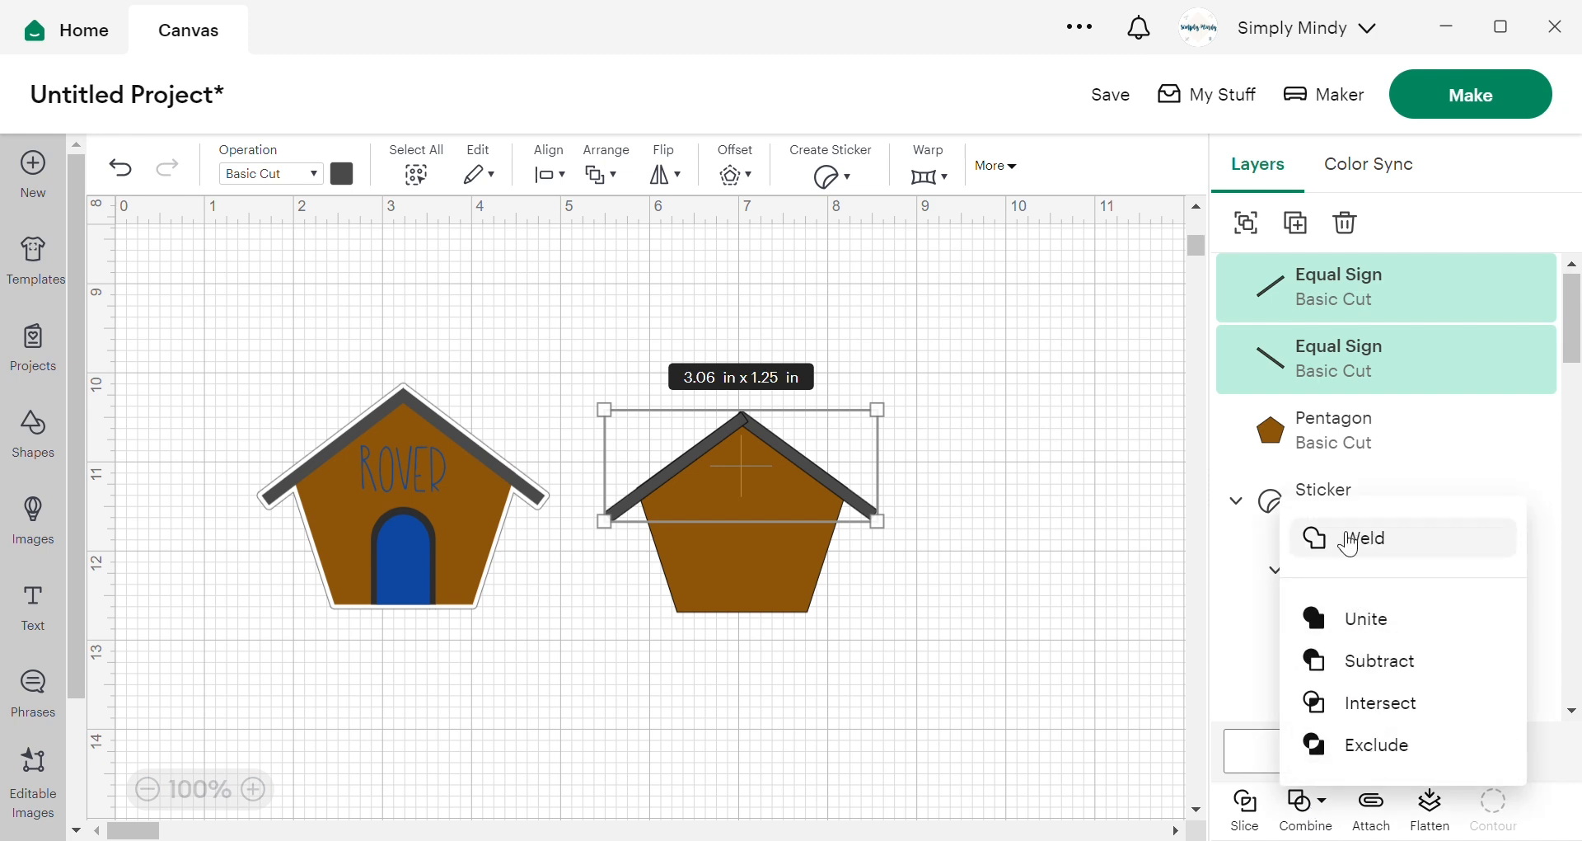
left_click(1349, 539)
- Add a pennant shape and flip it vertically so its rounded end points up
left_click(33, 433)
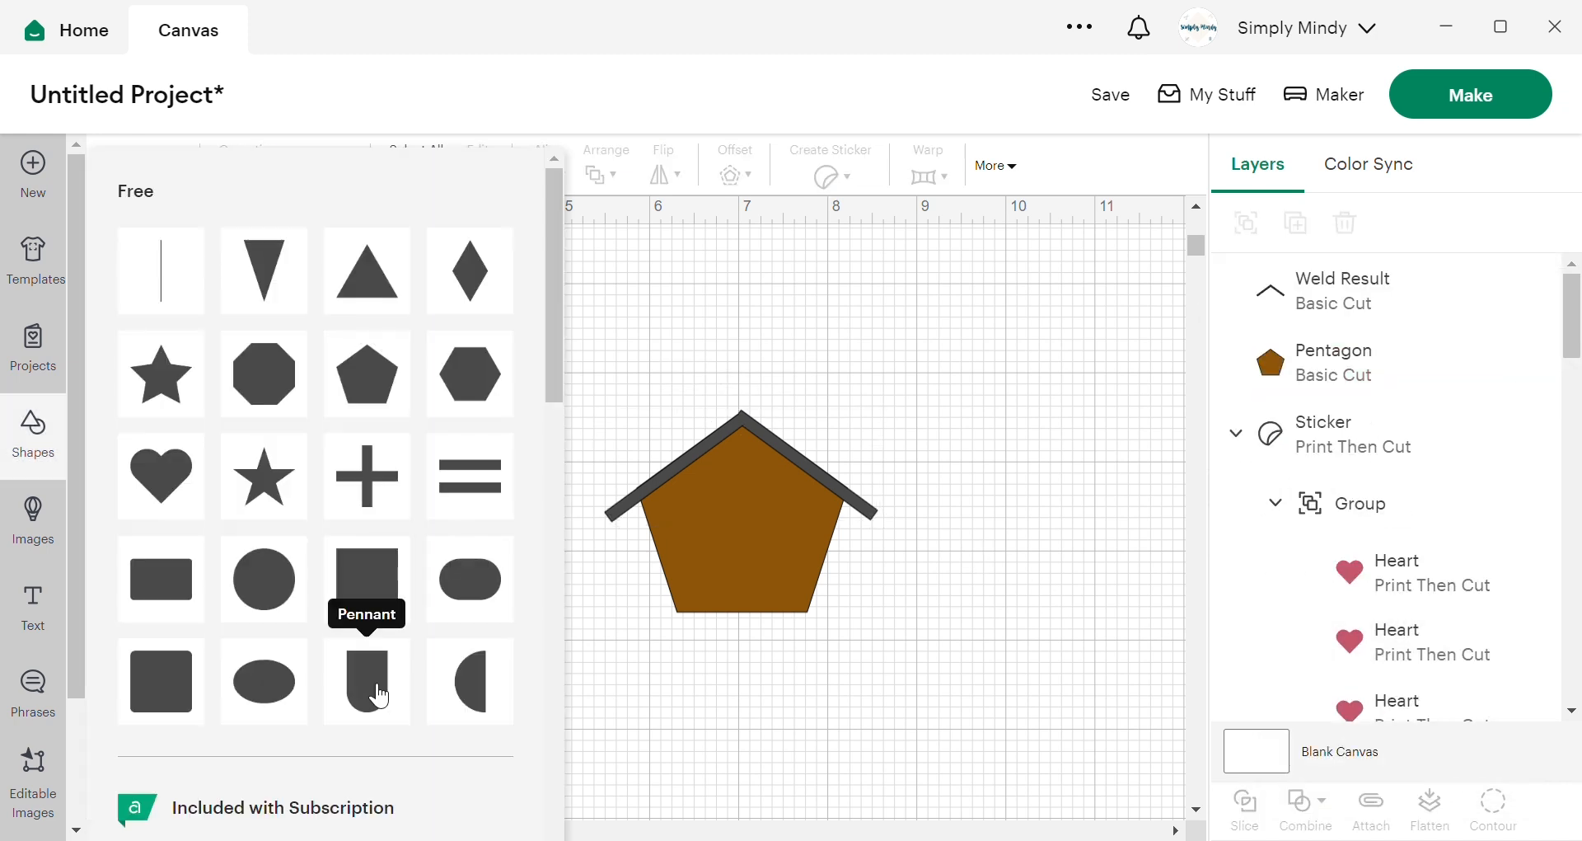
left_click(378, 695)
left_click(665, 174)
left_click(708, 264)
- Scale the pennant to 0.72 x 1.16 in and align it as a door centered at the pentagon's base
left_click_drag(1046, 445, 960, 540)
left_click_drag(912, 601, 735, 567)
left_click(808, 543, "shift")
left_click(548, 174)
left_click(629, 498)
- Duplicate the pennant door and place the copy directly on top of the original
right_click(758, 561)
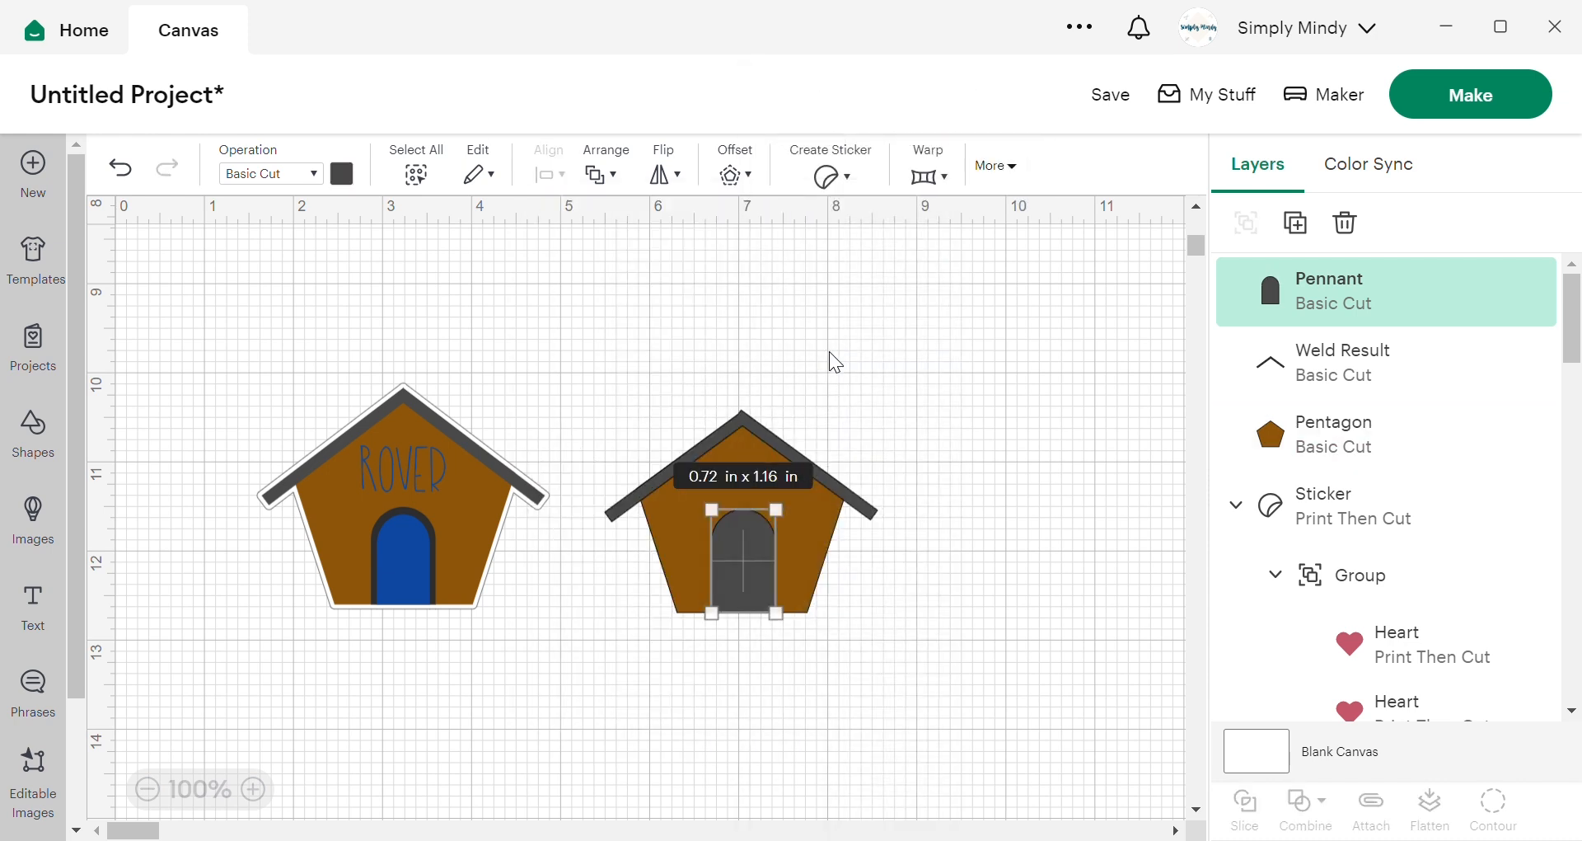
key("ctrl+v")
left_click_drag(369, 498, 743, 560)
left_click(899, 633)
left_click(743, 569)
- Shrink the front pennant to 0.64 x 1.06 in, keep it centered in the door frame and color it blue
left_click_drag(775, 510, 770, 518)
left_click_drag(789, 591, 787, 591)
left_click(343, 175)
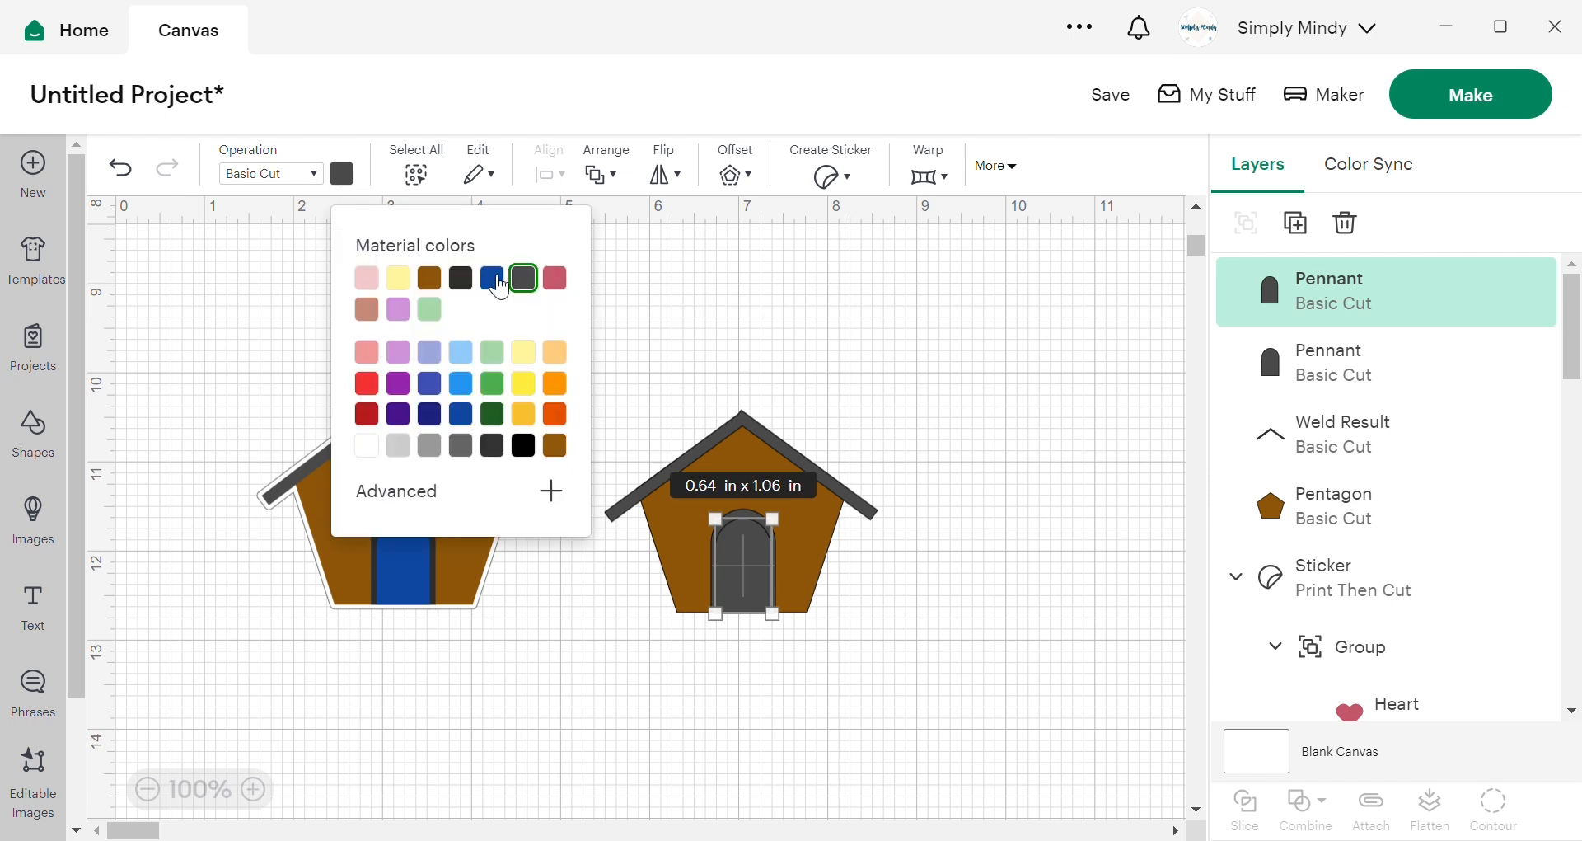
left_click(492, 279)
- Add the text "Rover" to the canvas to the right of the new doghouse
left_click(33, 607)
left_click(956, 519)
type("Rover")
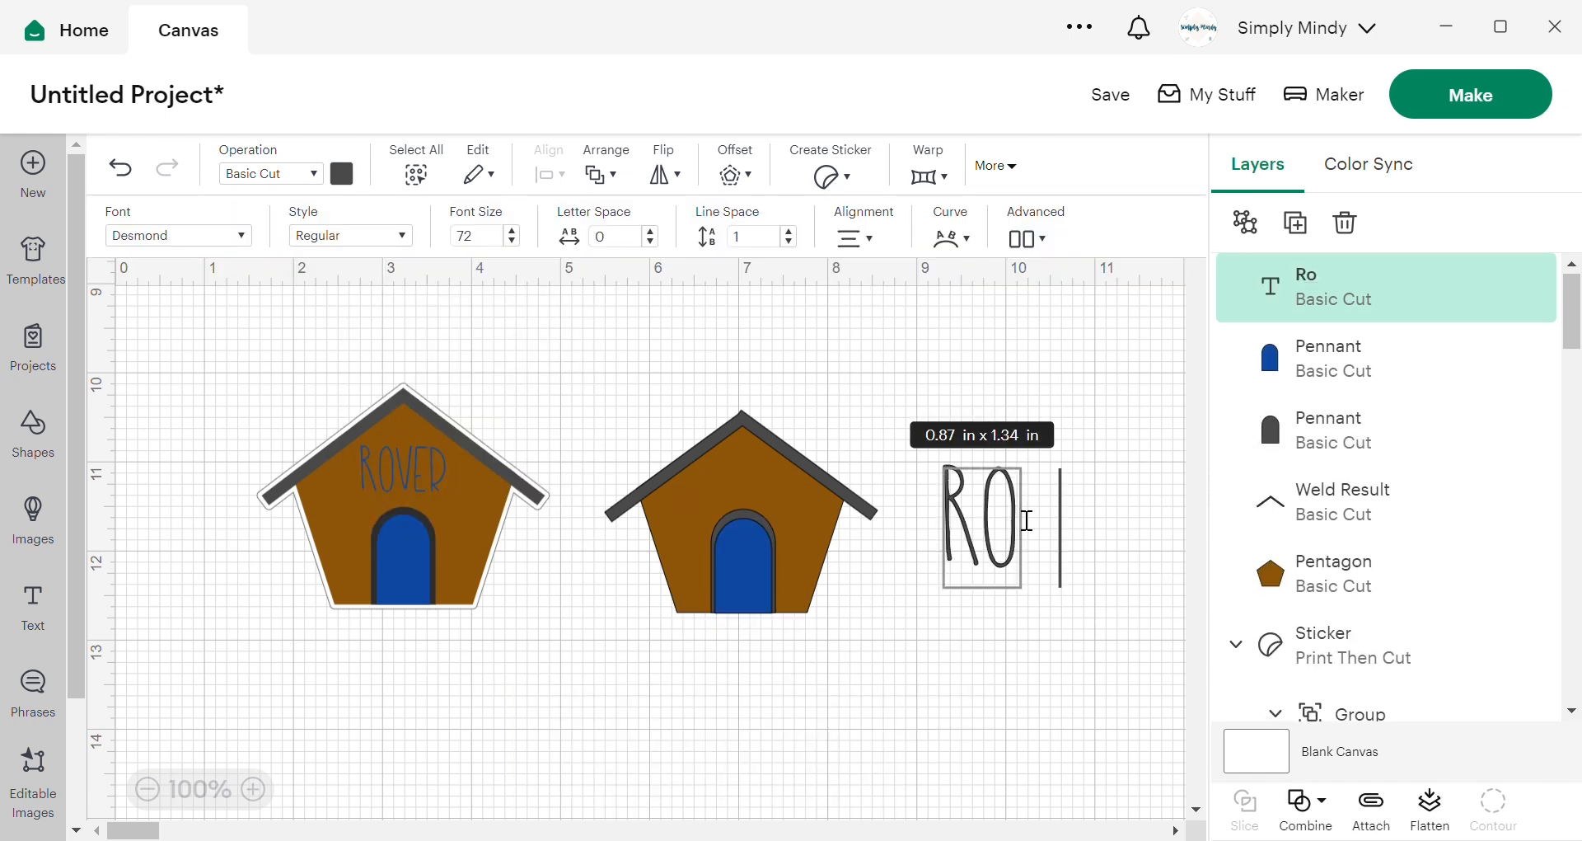
- Shrink the "Rover" text and place it on the front of the new doghouse above the door
left_click(1109, 618)
left_click_drag(1130, 567, 1016, 502)
left_click_drag(991, 481, 753, 478)
left_click(993, 435)
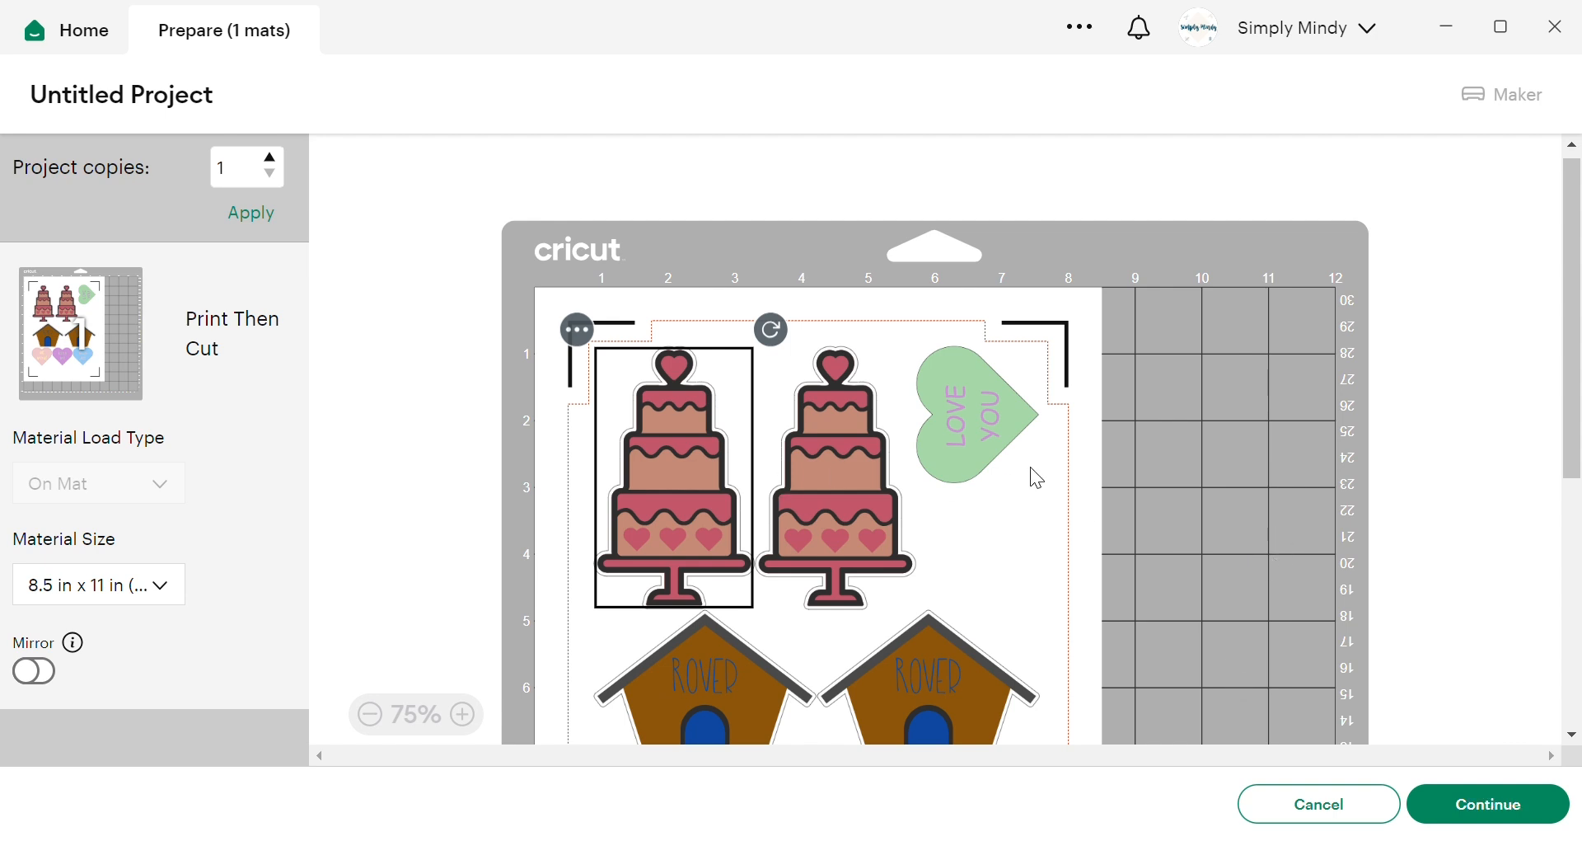
- Examine how the cake, doghouse and heart stickers are arranged across the whole Print Then Cut mat
scroll(1035, 469, "down", 5)
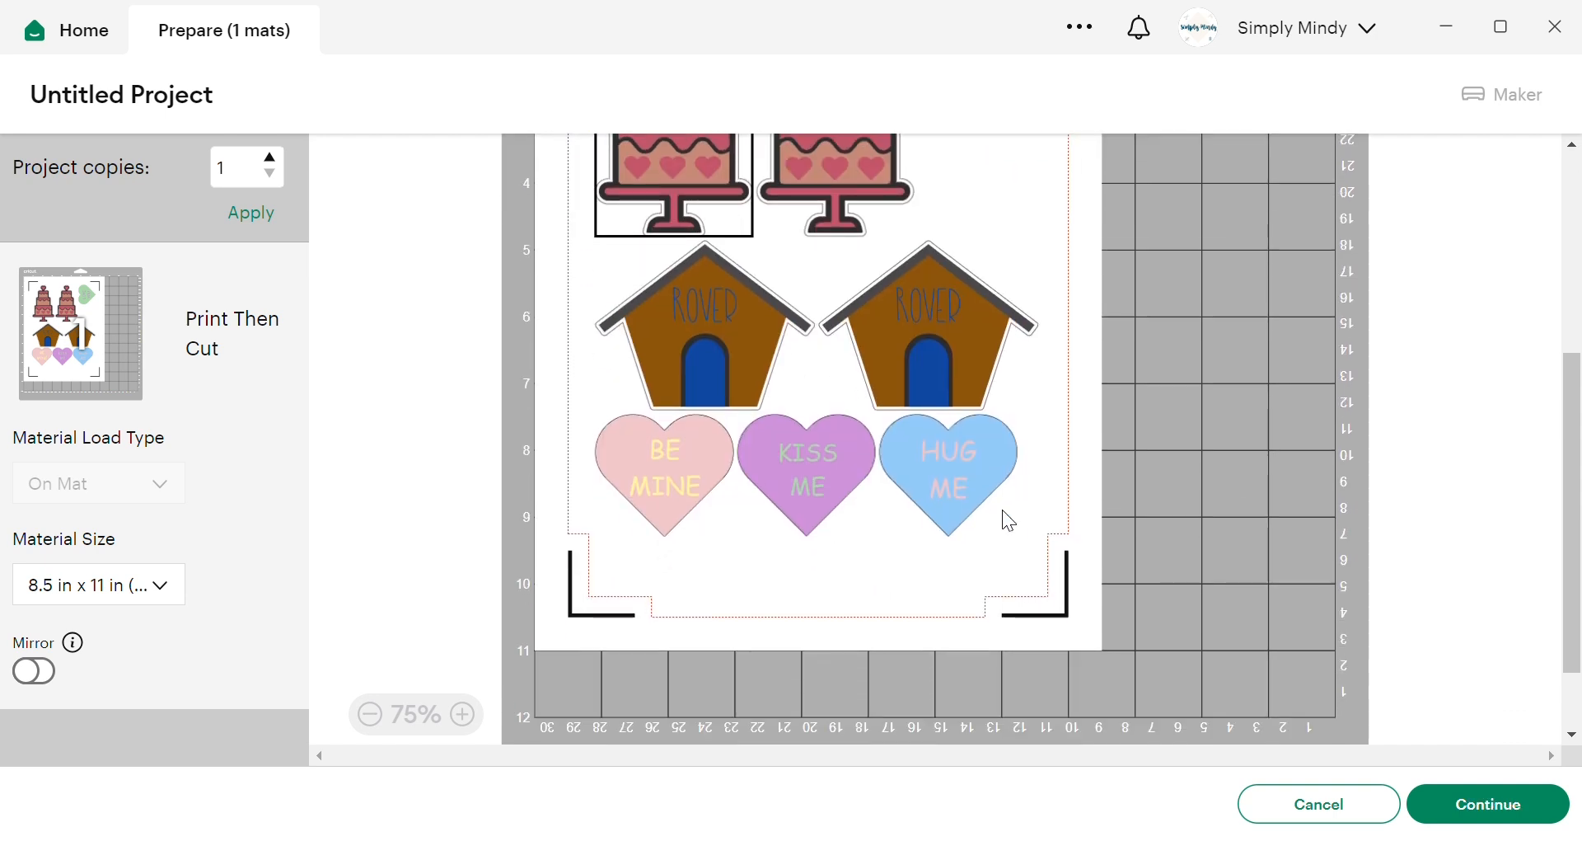
scroll(1016, 509, "up", 5)
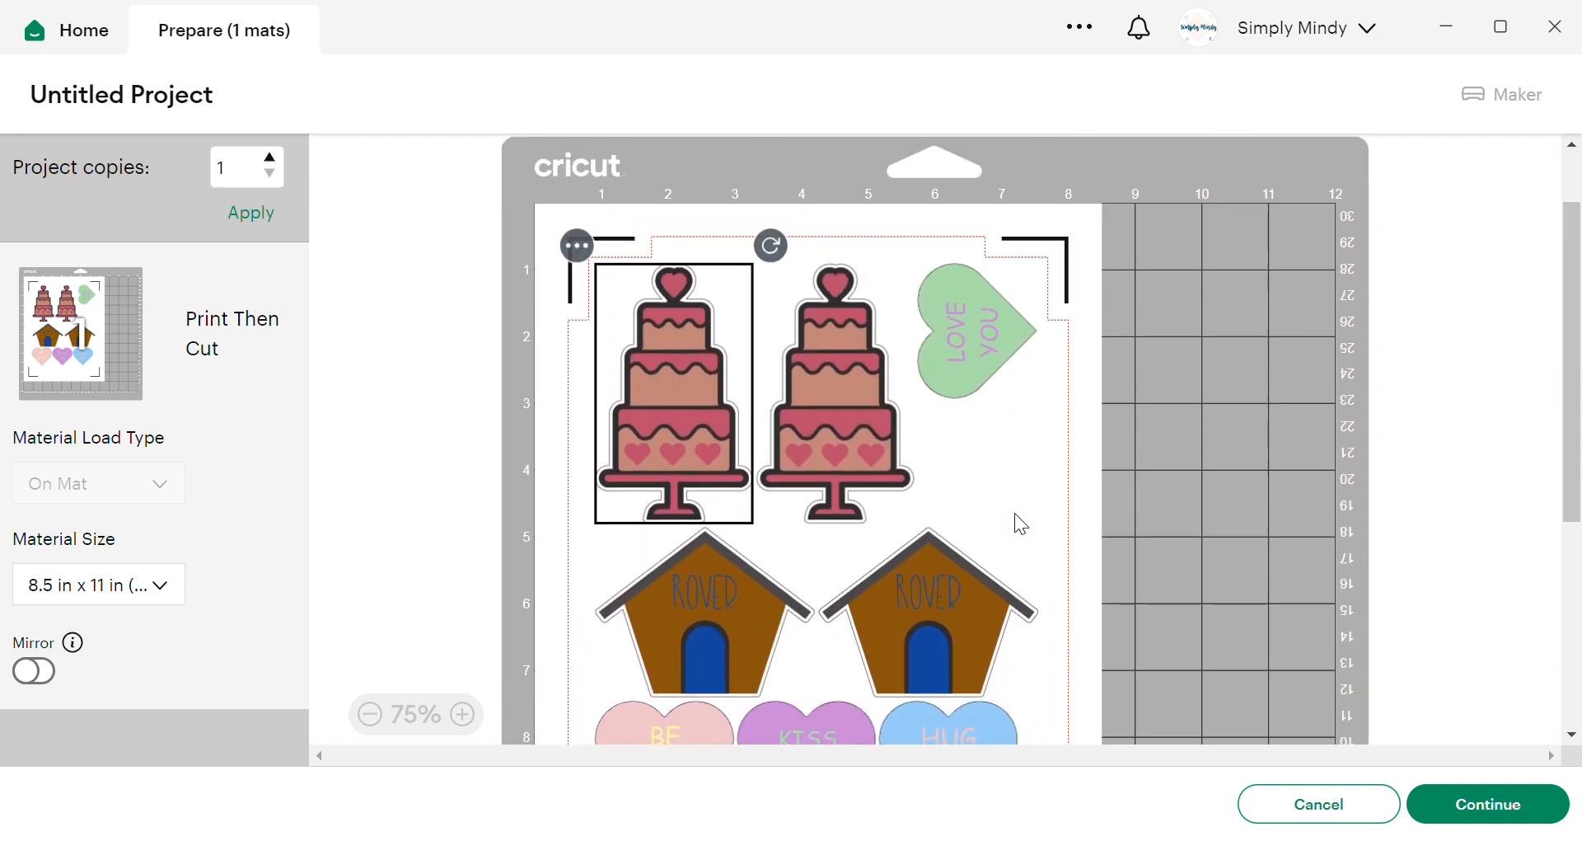
scroll(981, 595, "down", 3)
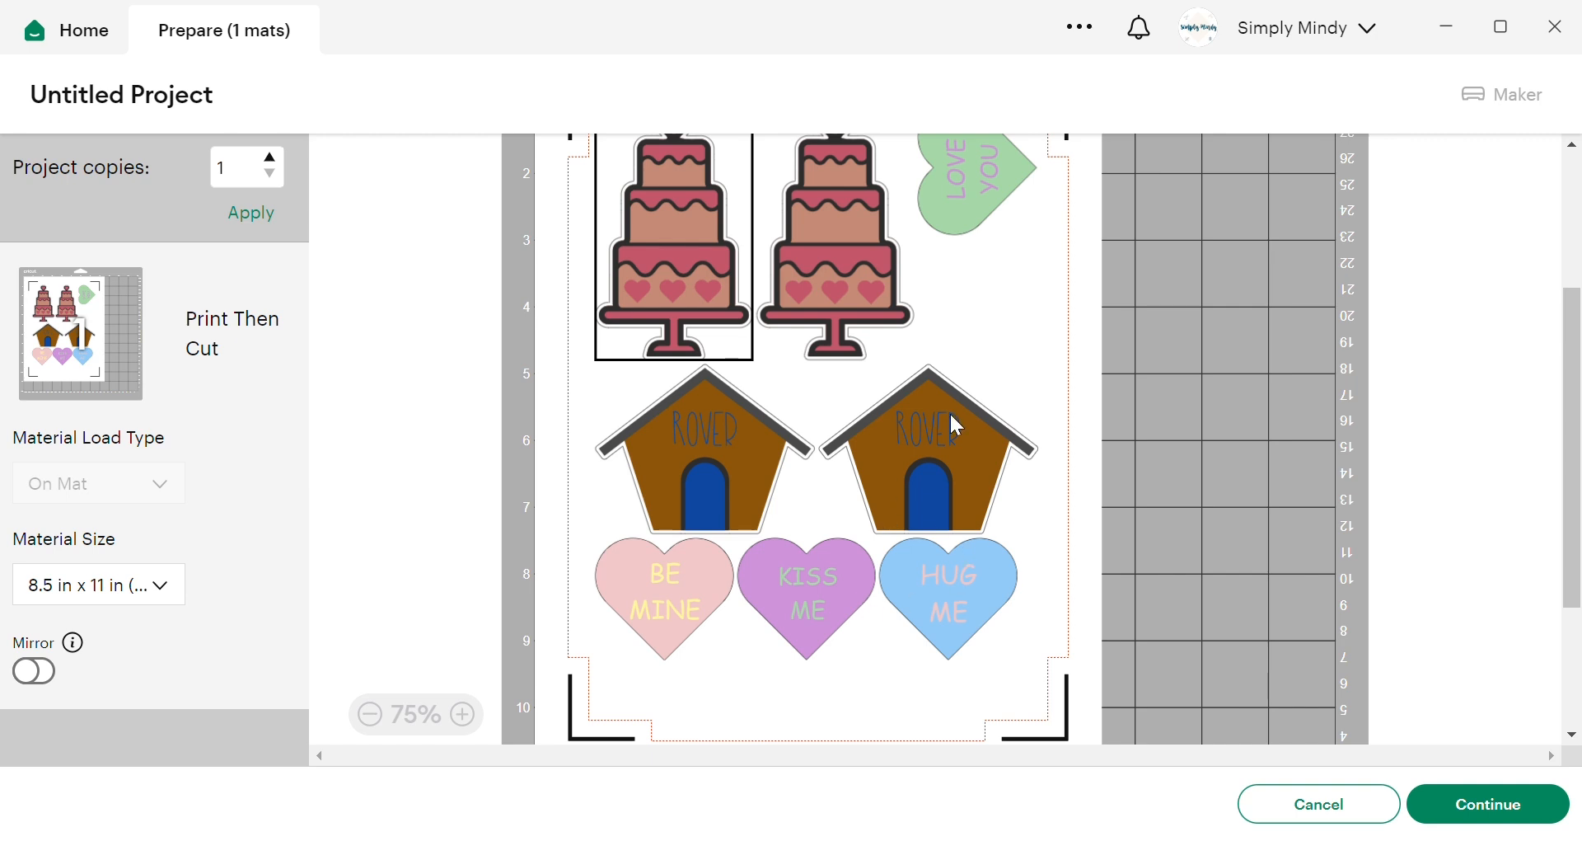
scroll(1037, 473, "up", 2)
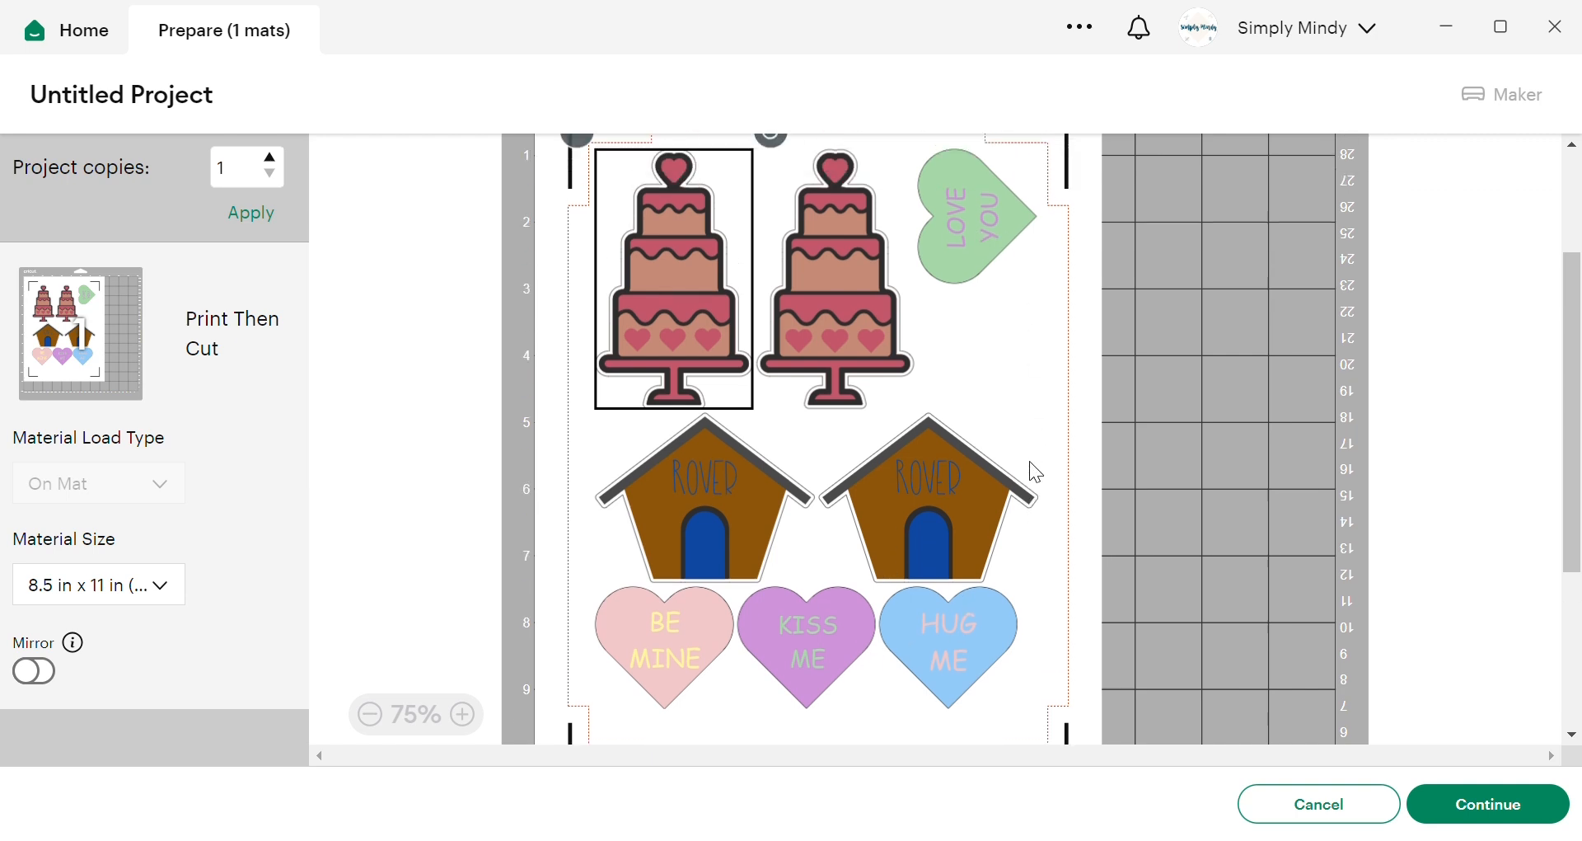
scroll(1038, 478, "down", 2)
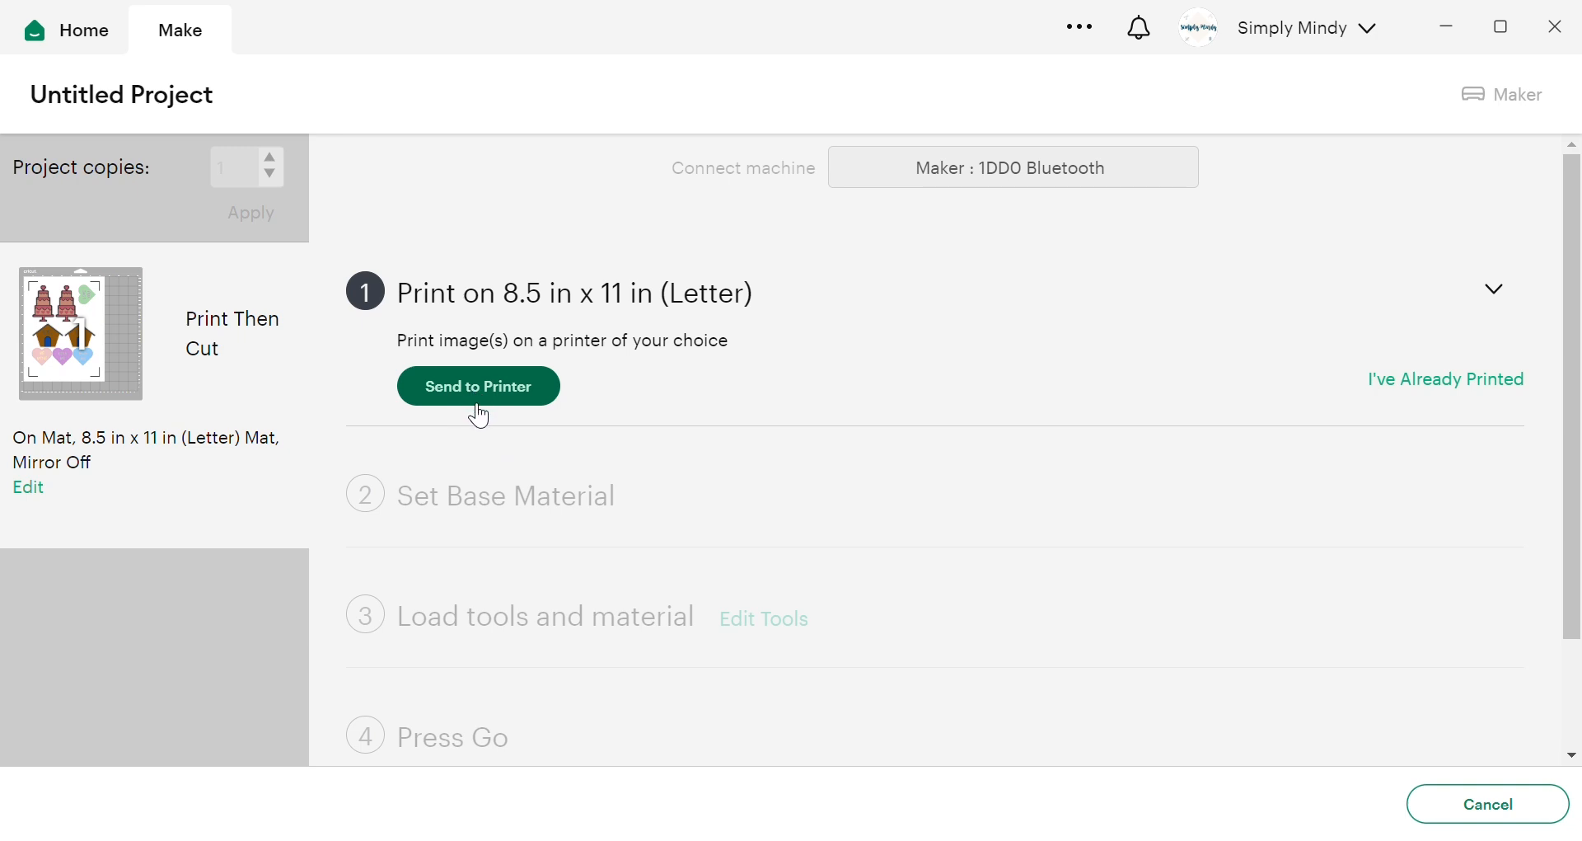
- Send the sticker sheet to the printer with Use System Dialog turned on
left_click(498, 389)
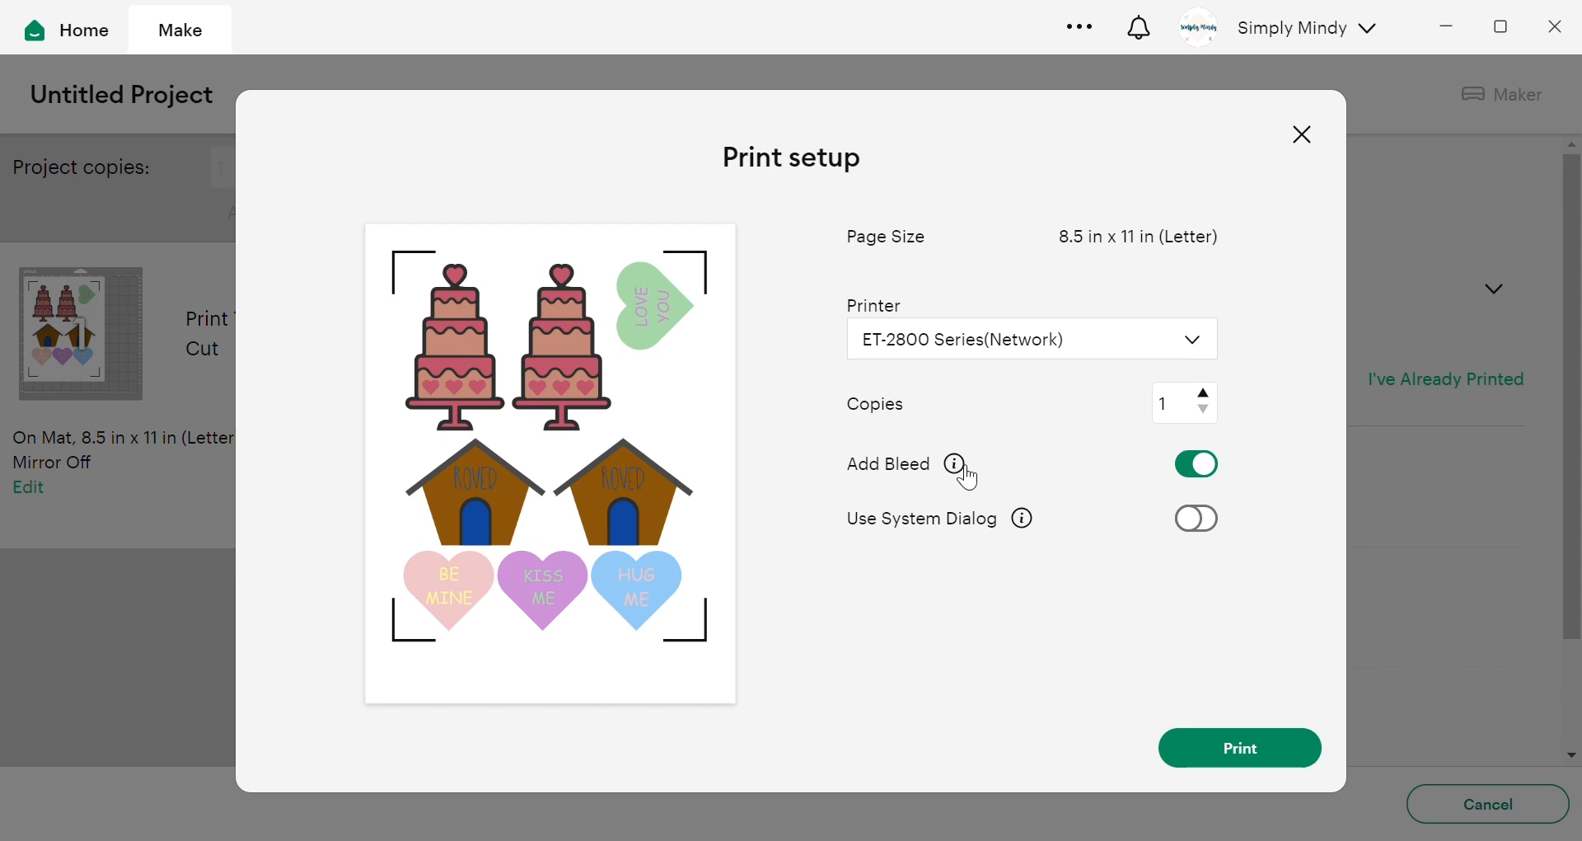
mouse_move(968, 476)
mouse_move(1035, 532)
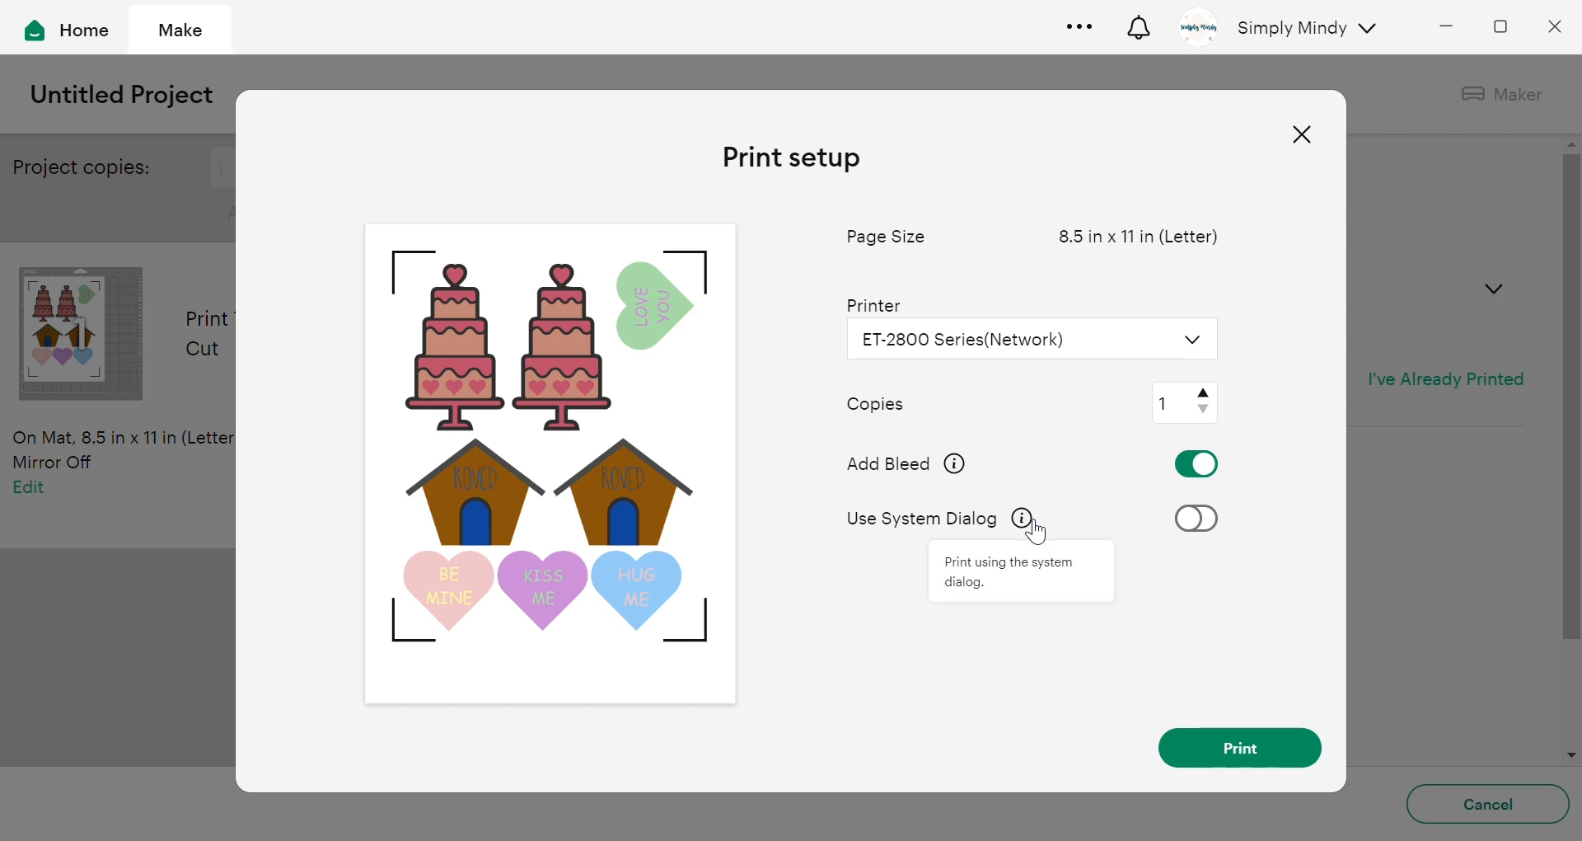
left_click(1213, 536)
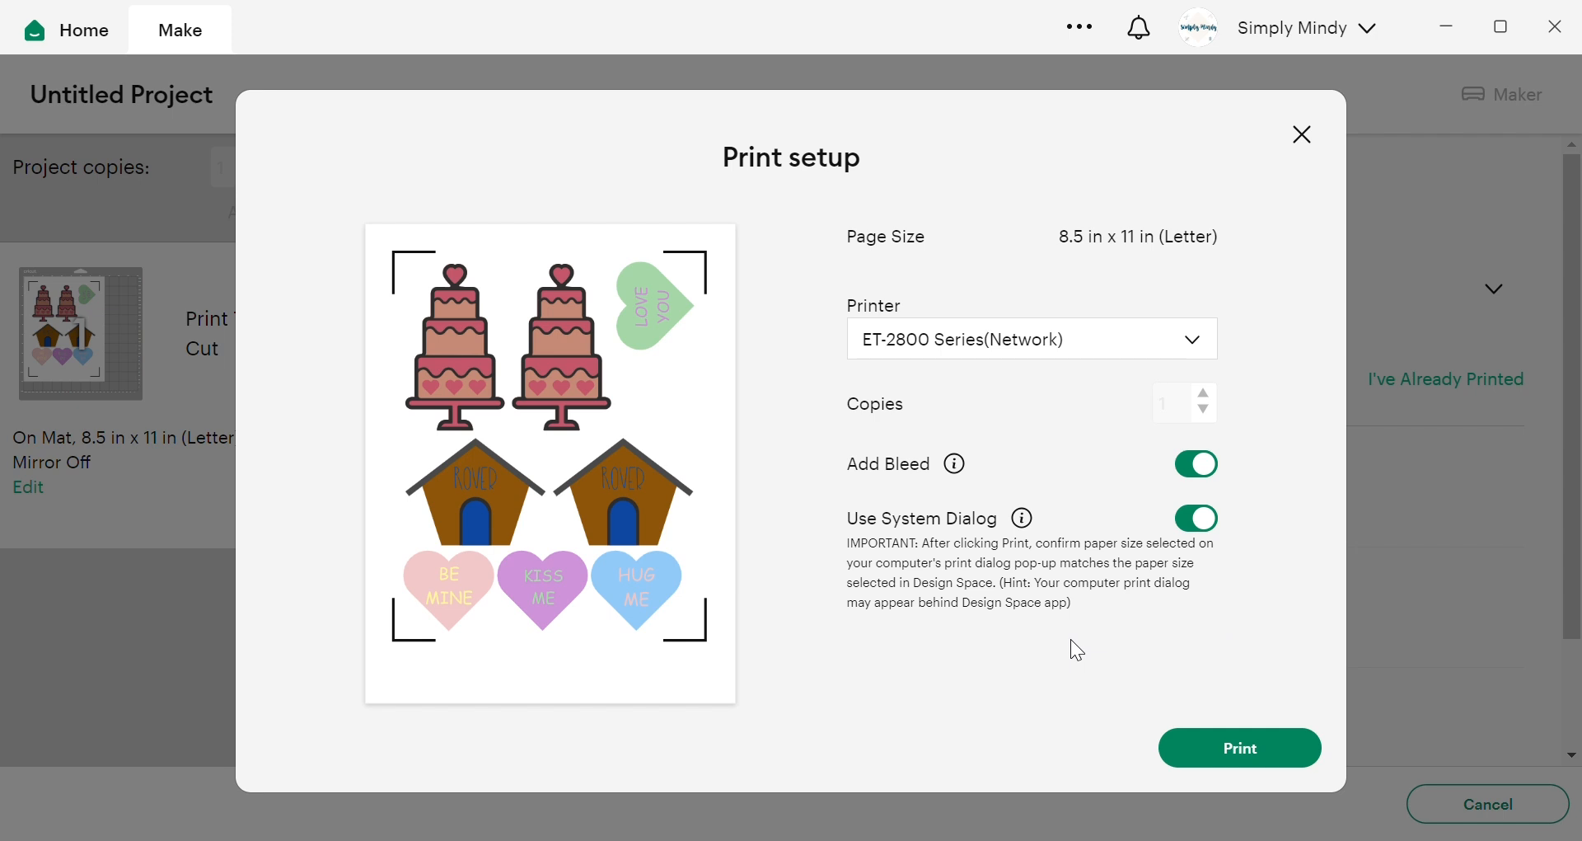
left_click(1236, 748)
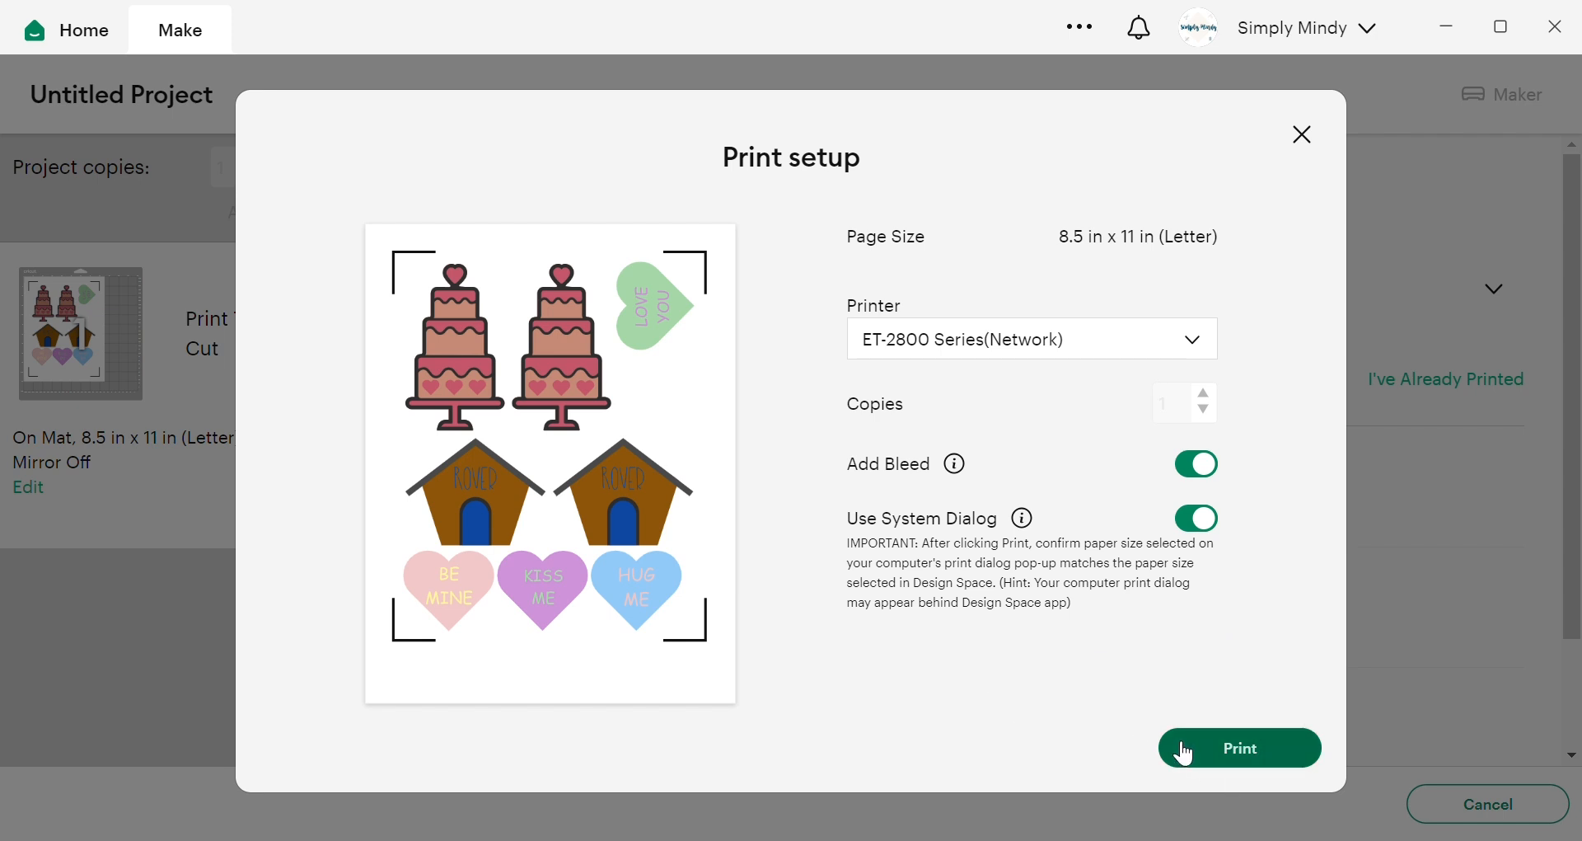